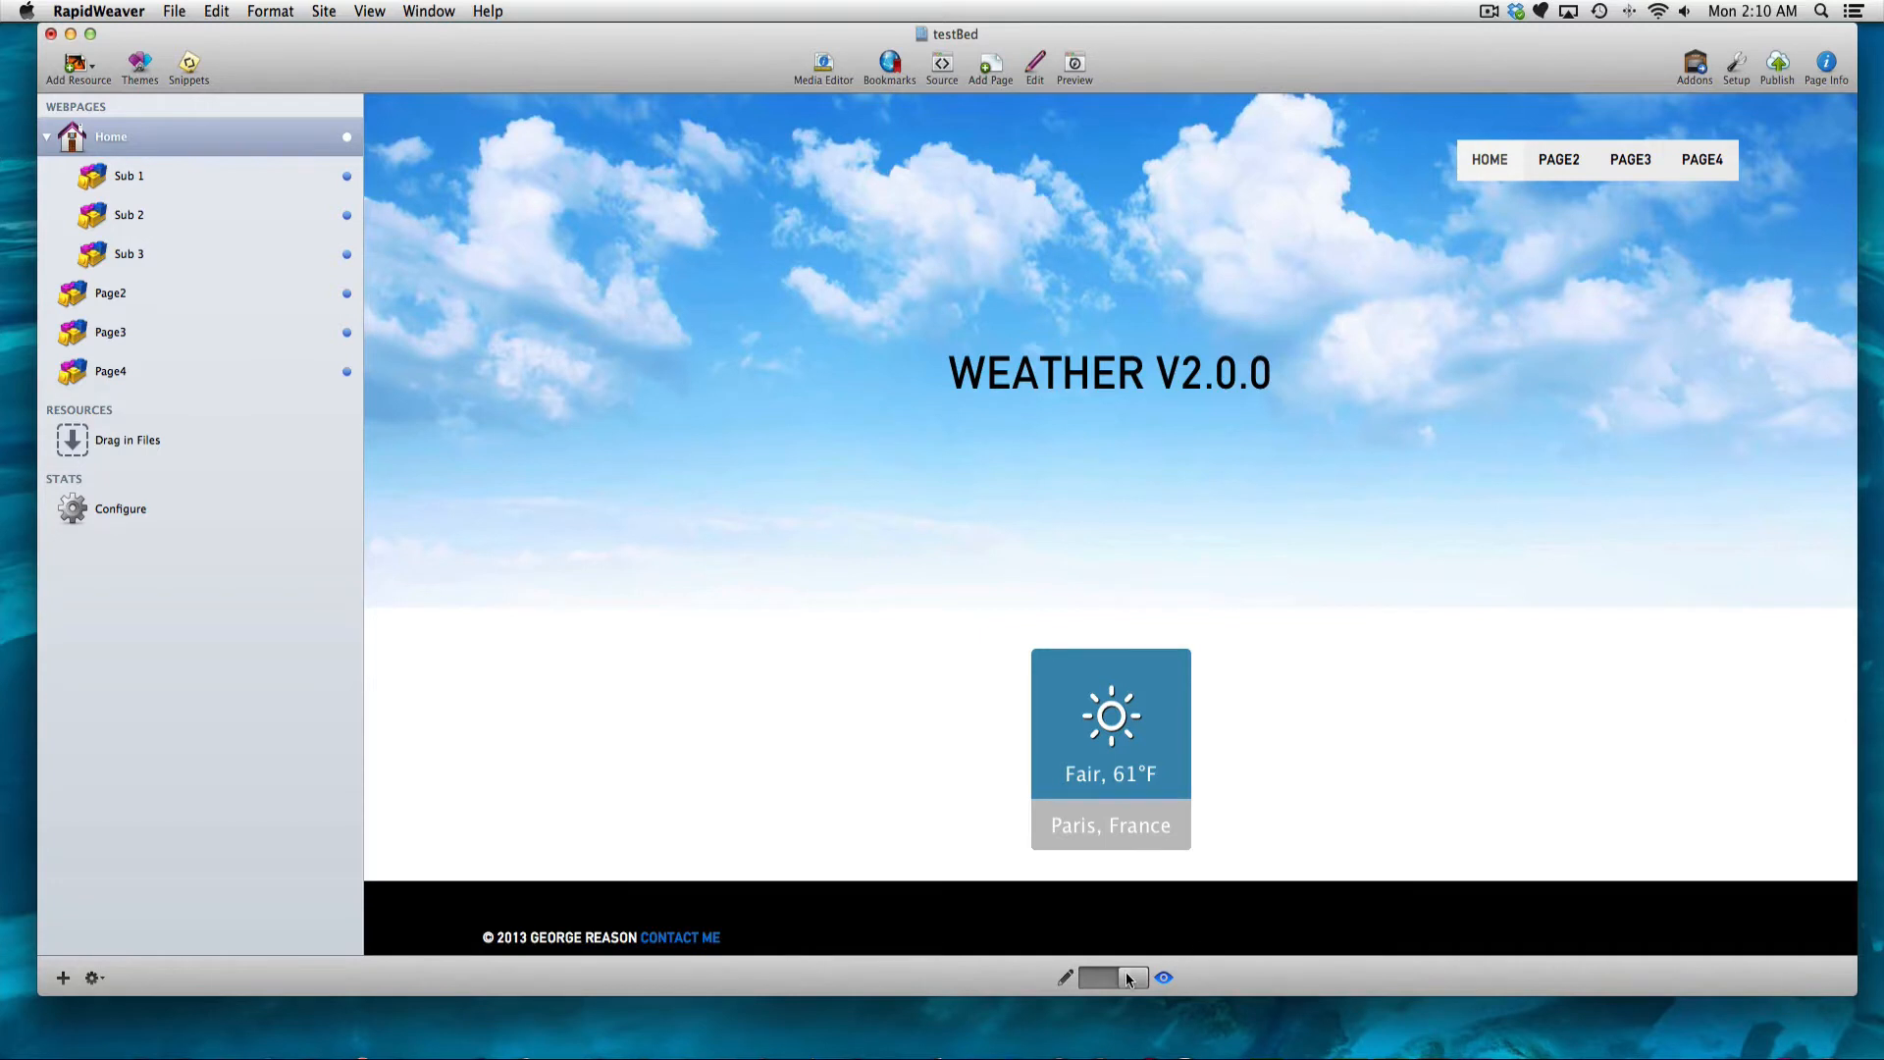
Return the Home page to edit mode and set the Weather stack's location to London.
{"action": "left_click", "coordinate": [1126, 978]}
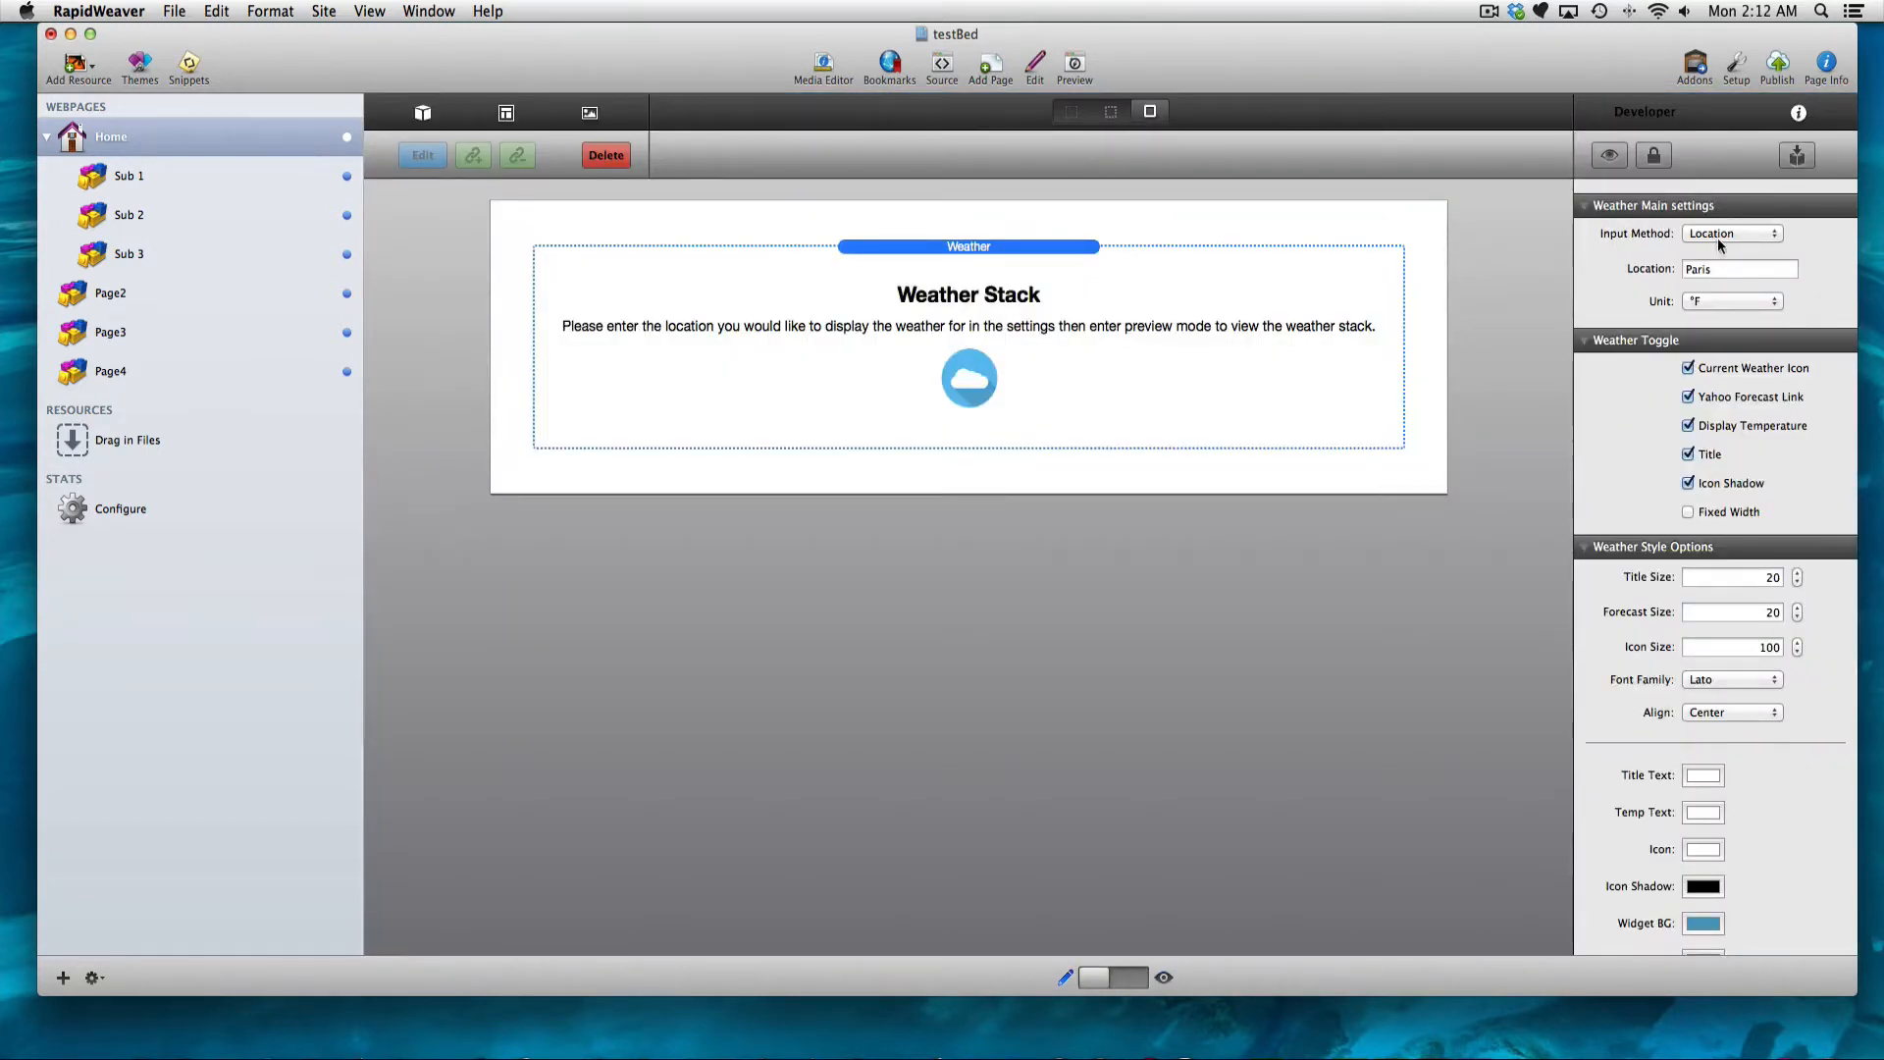
{"action": "left_click", "coordinate": [1705, 233]}
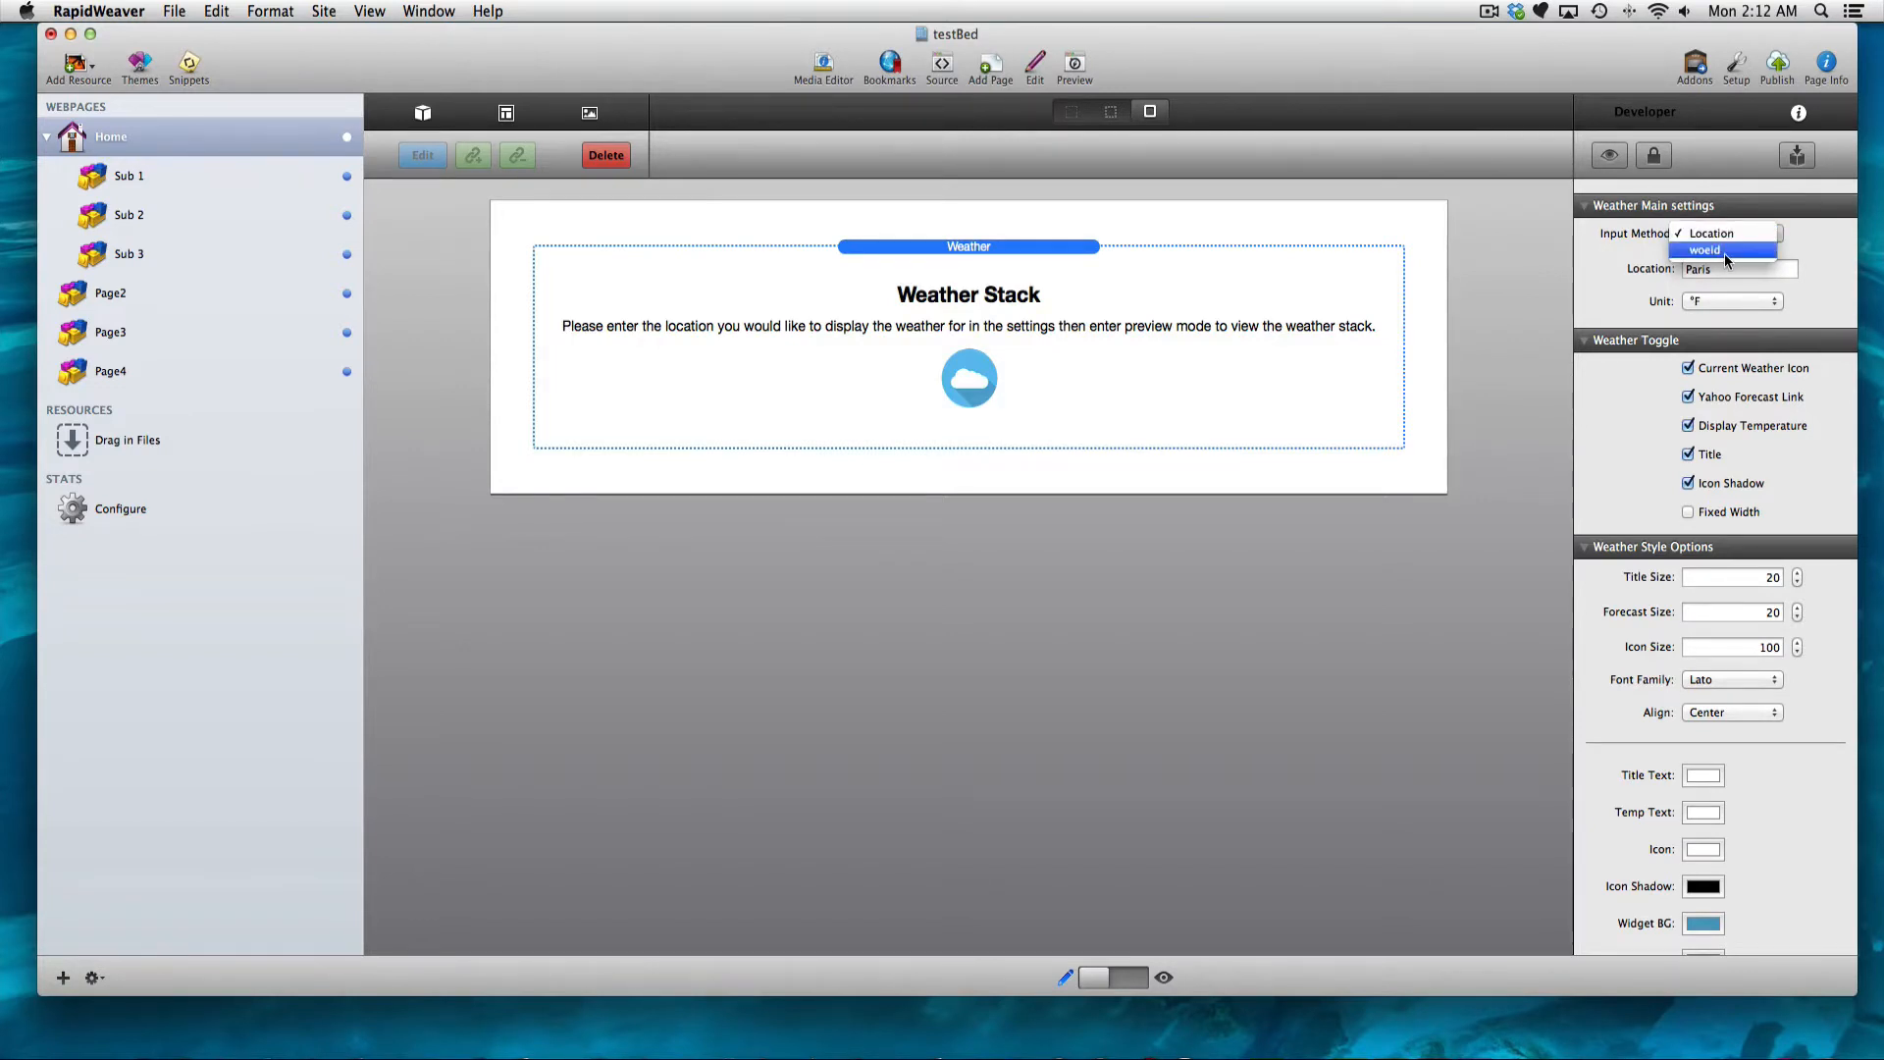
{"action": "left_click", "coordinate": [1657, 260]}
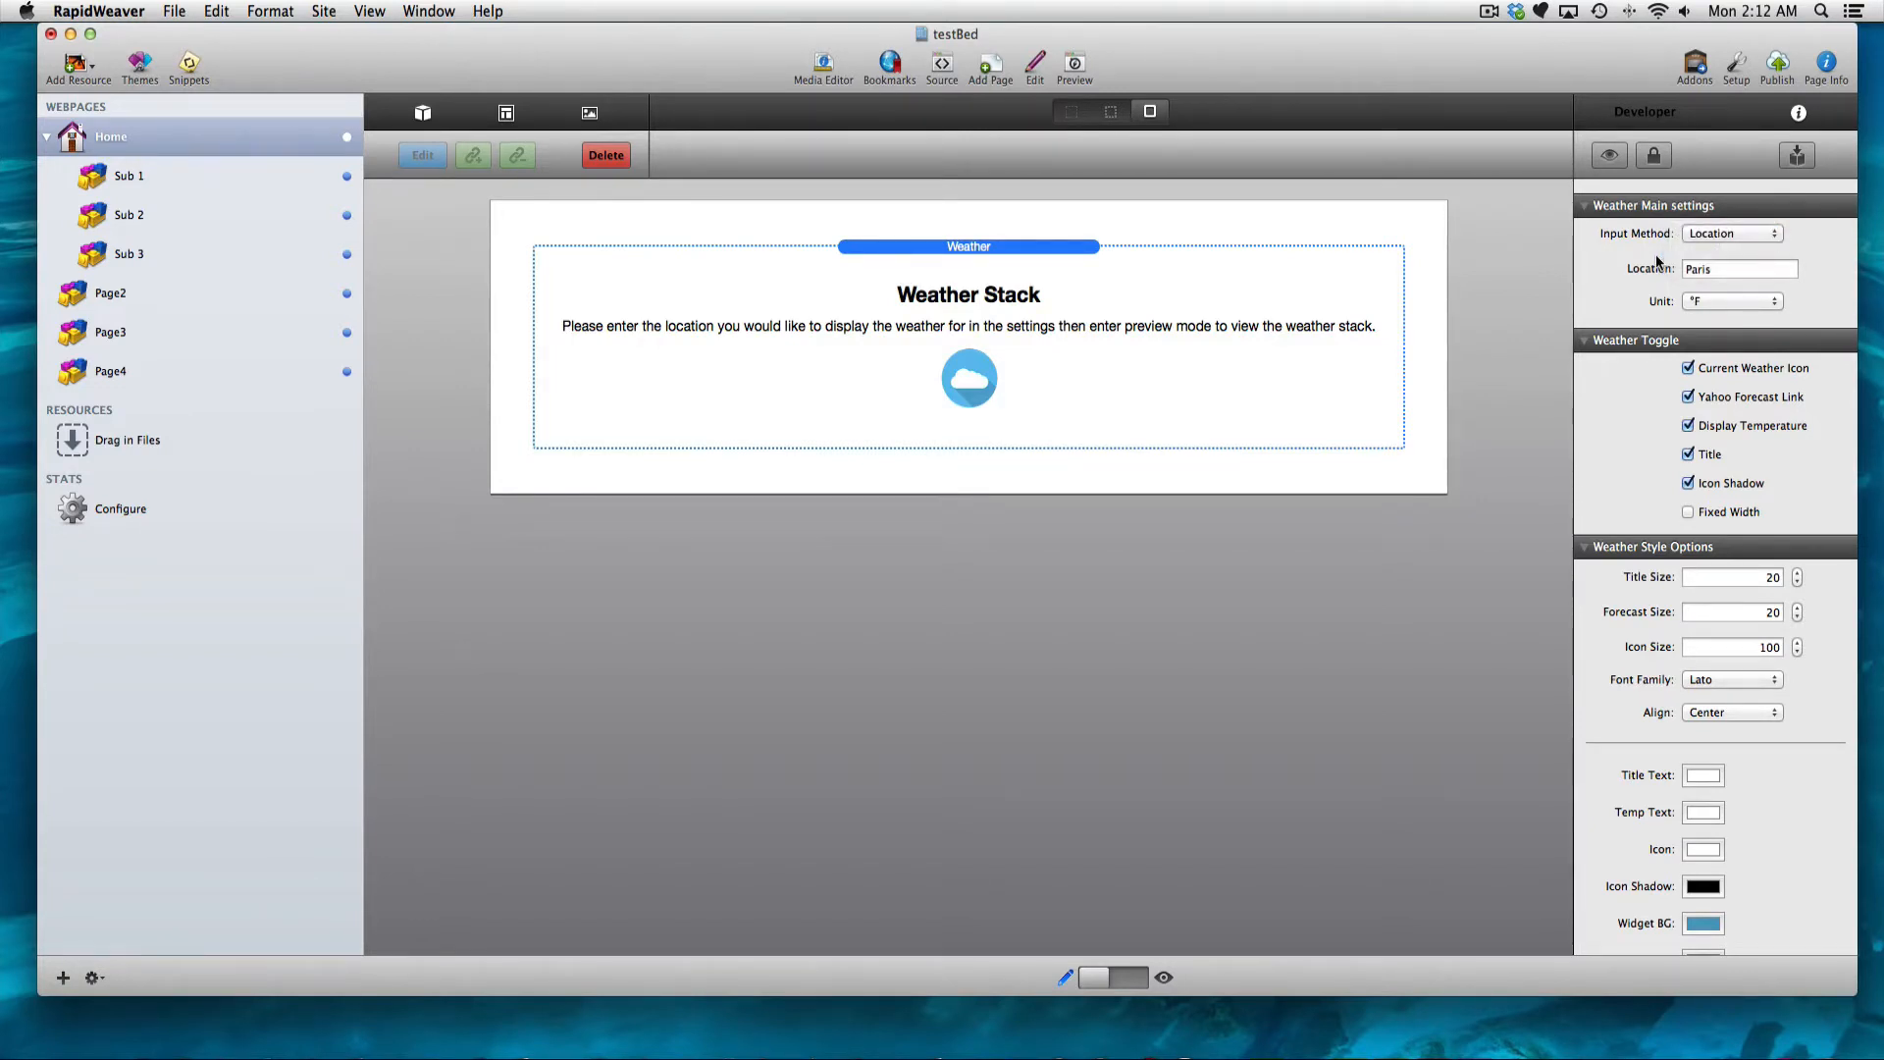
{"action": "left_click", "coordinate": [1711, 265]}
{"action": "type", "text": "London"}
{"action": "scroll", "coordinate": [1652, 274], "scroll_direction": "down", "scroll_amount": 1}
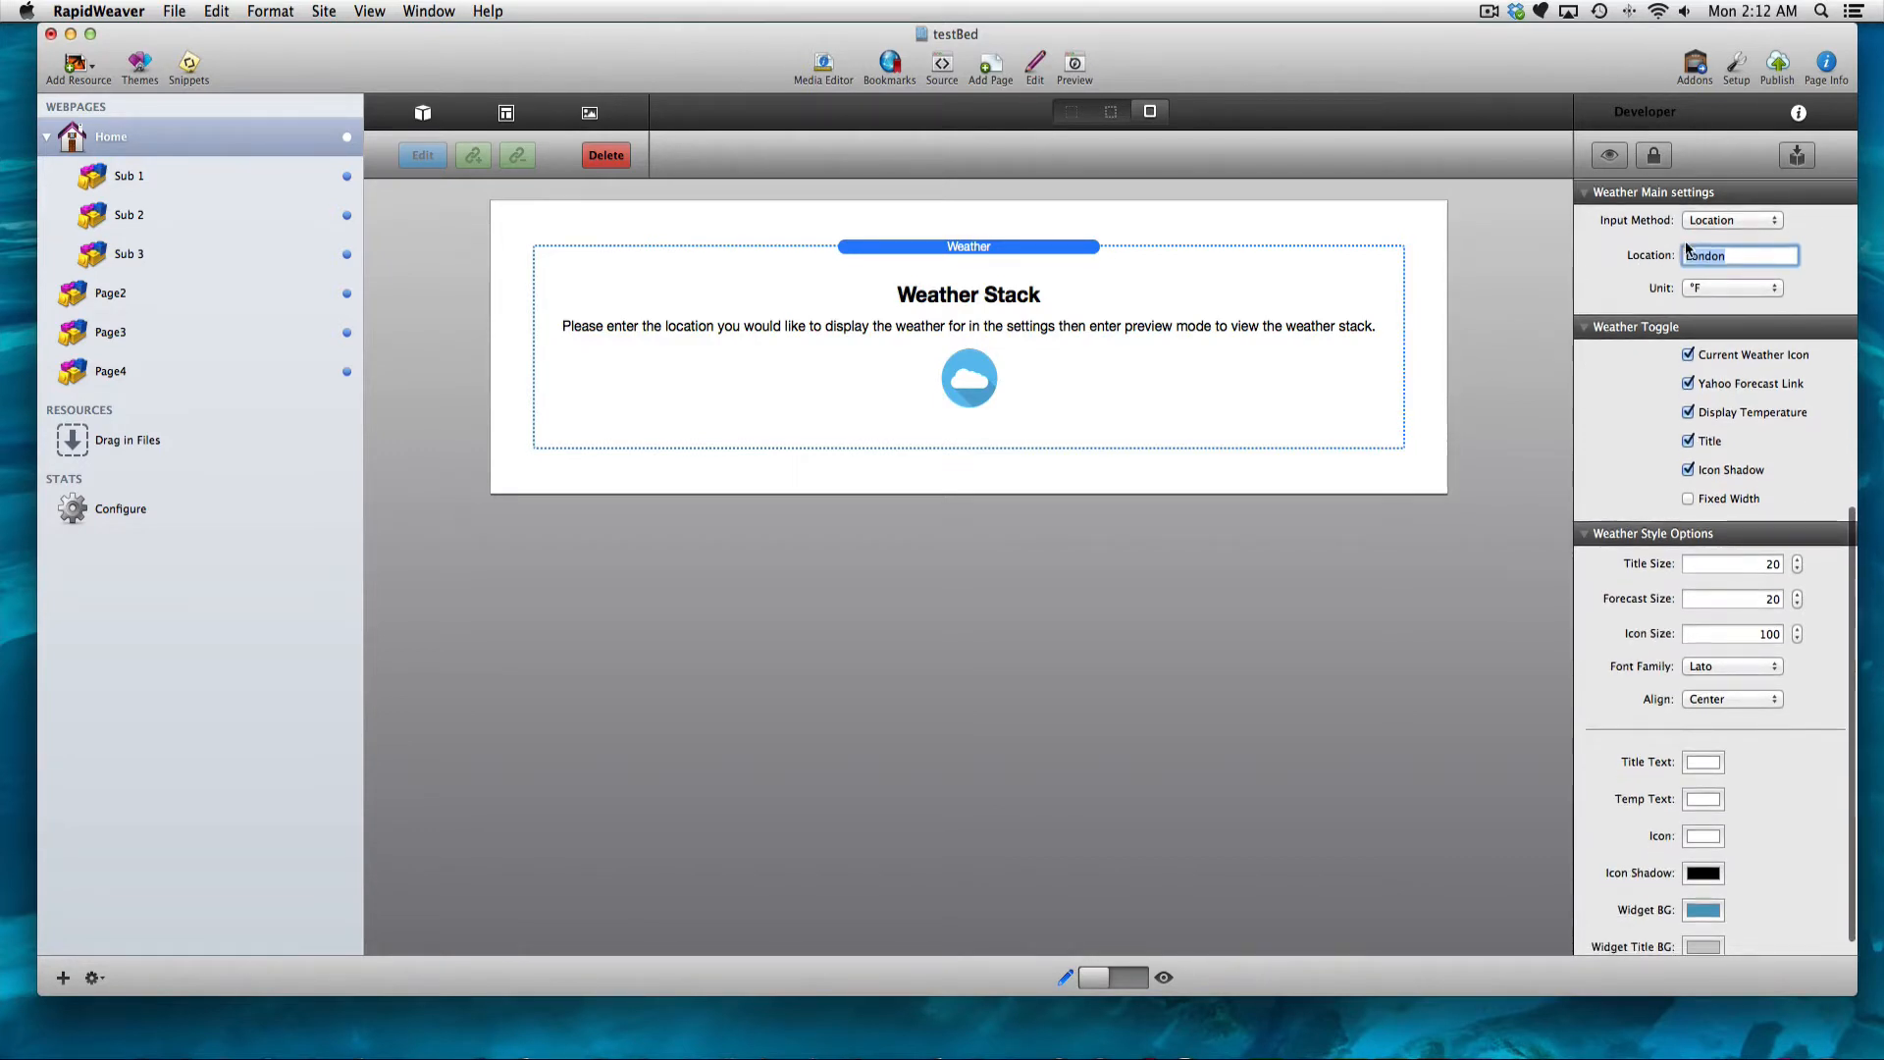
Change the Weather stack's input method to woeid.
{"action": "left_click", "coordinate": [1729, 221]}
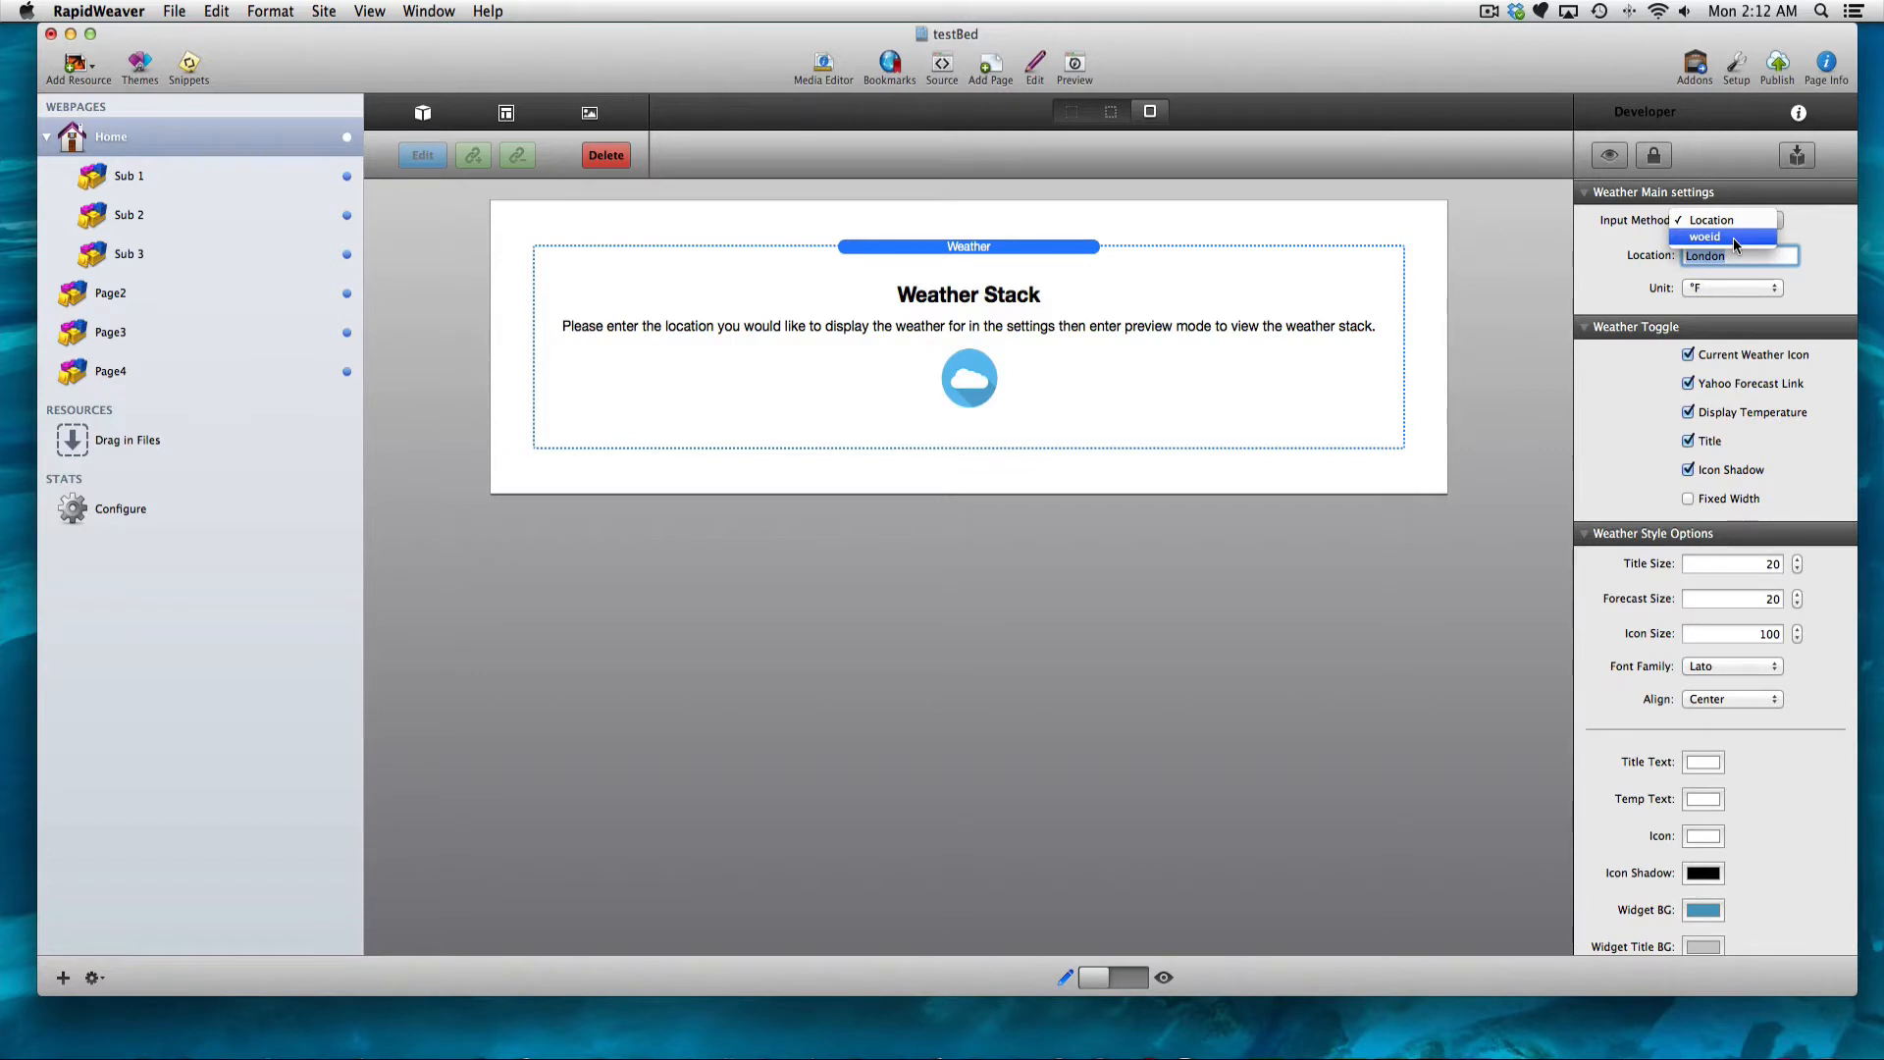
{"action": "left_click", "coordinate": [1733, 237]}
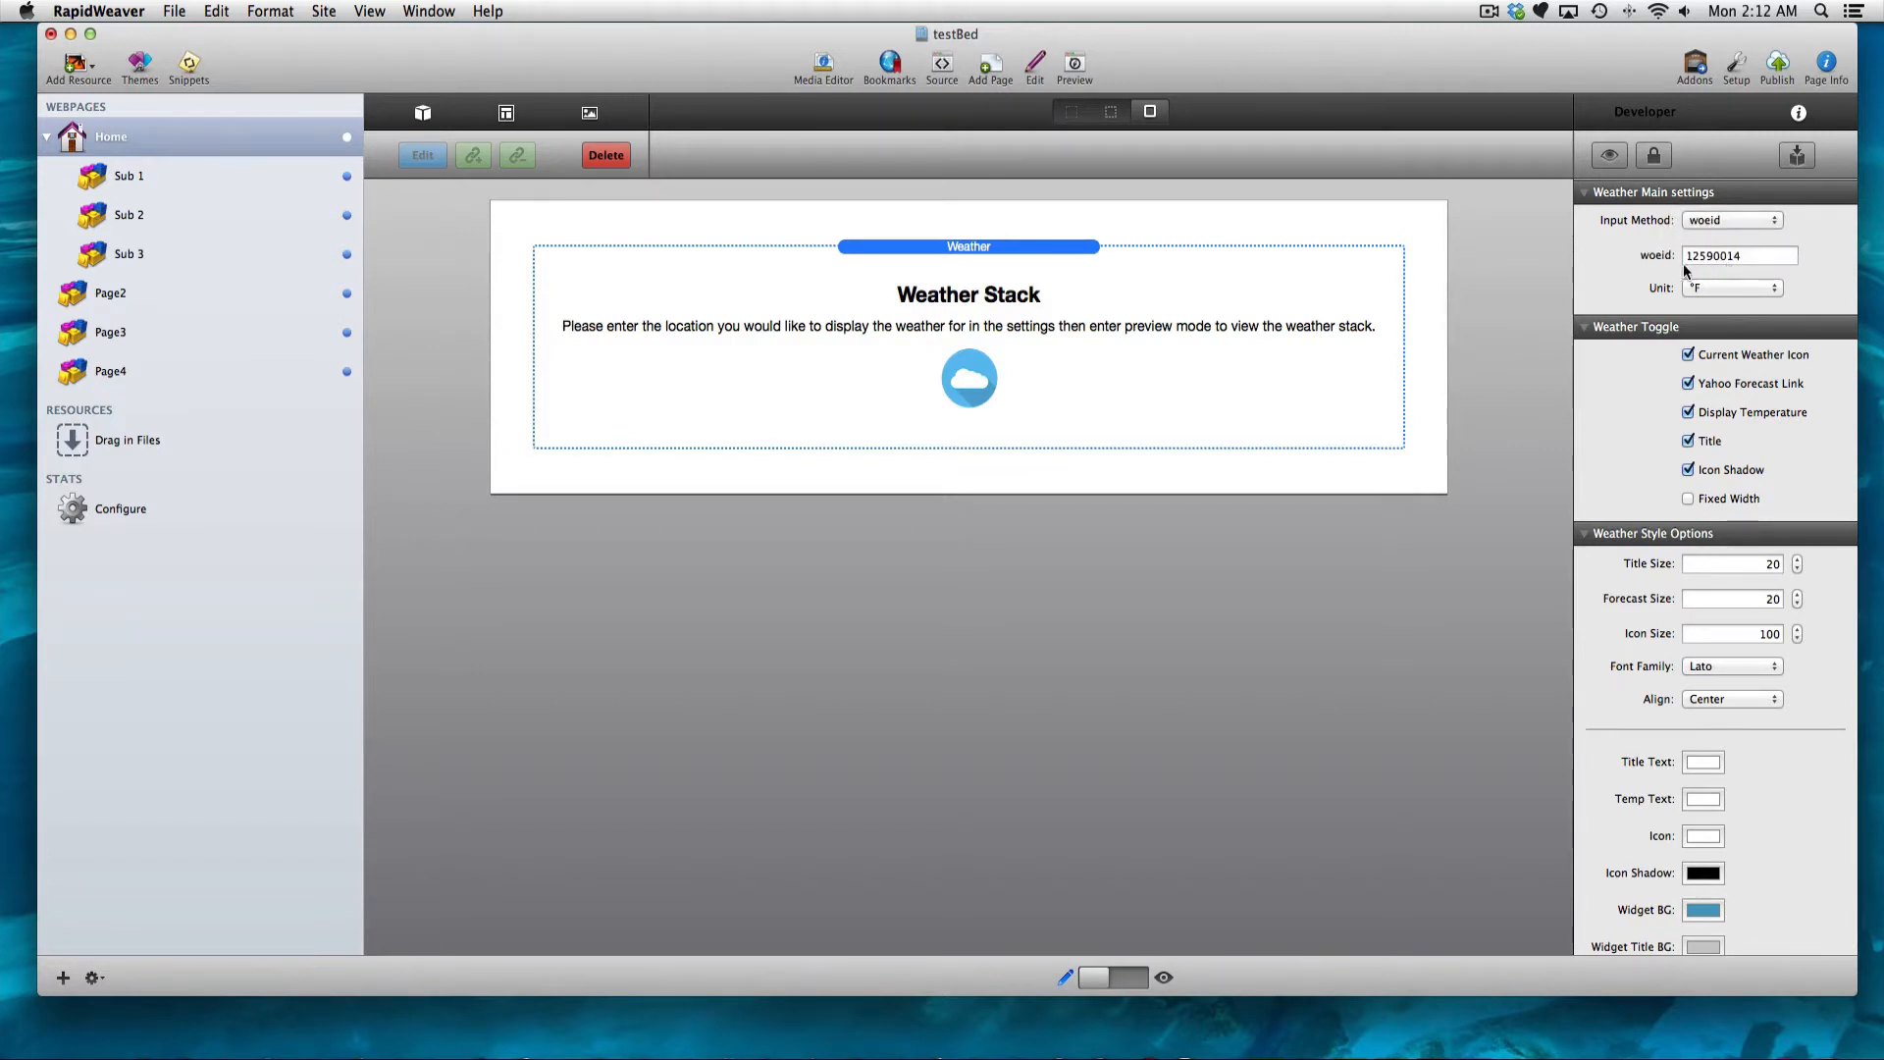
{"action": "scroll", "coordinate": [1638, 275], "scroll_direction": "down", "scroll_amount": 1}
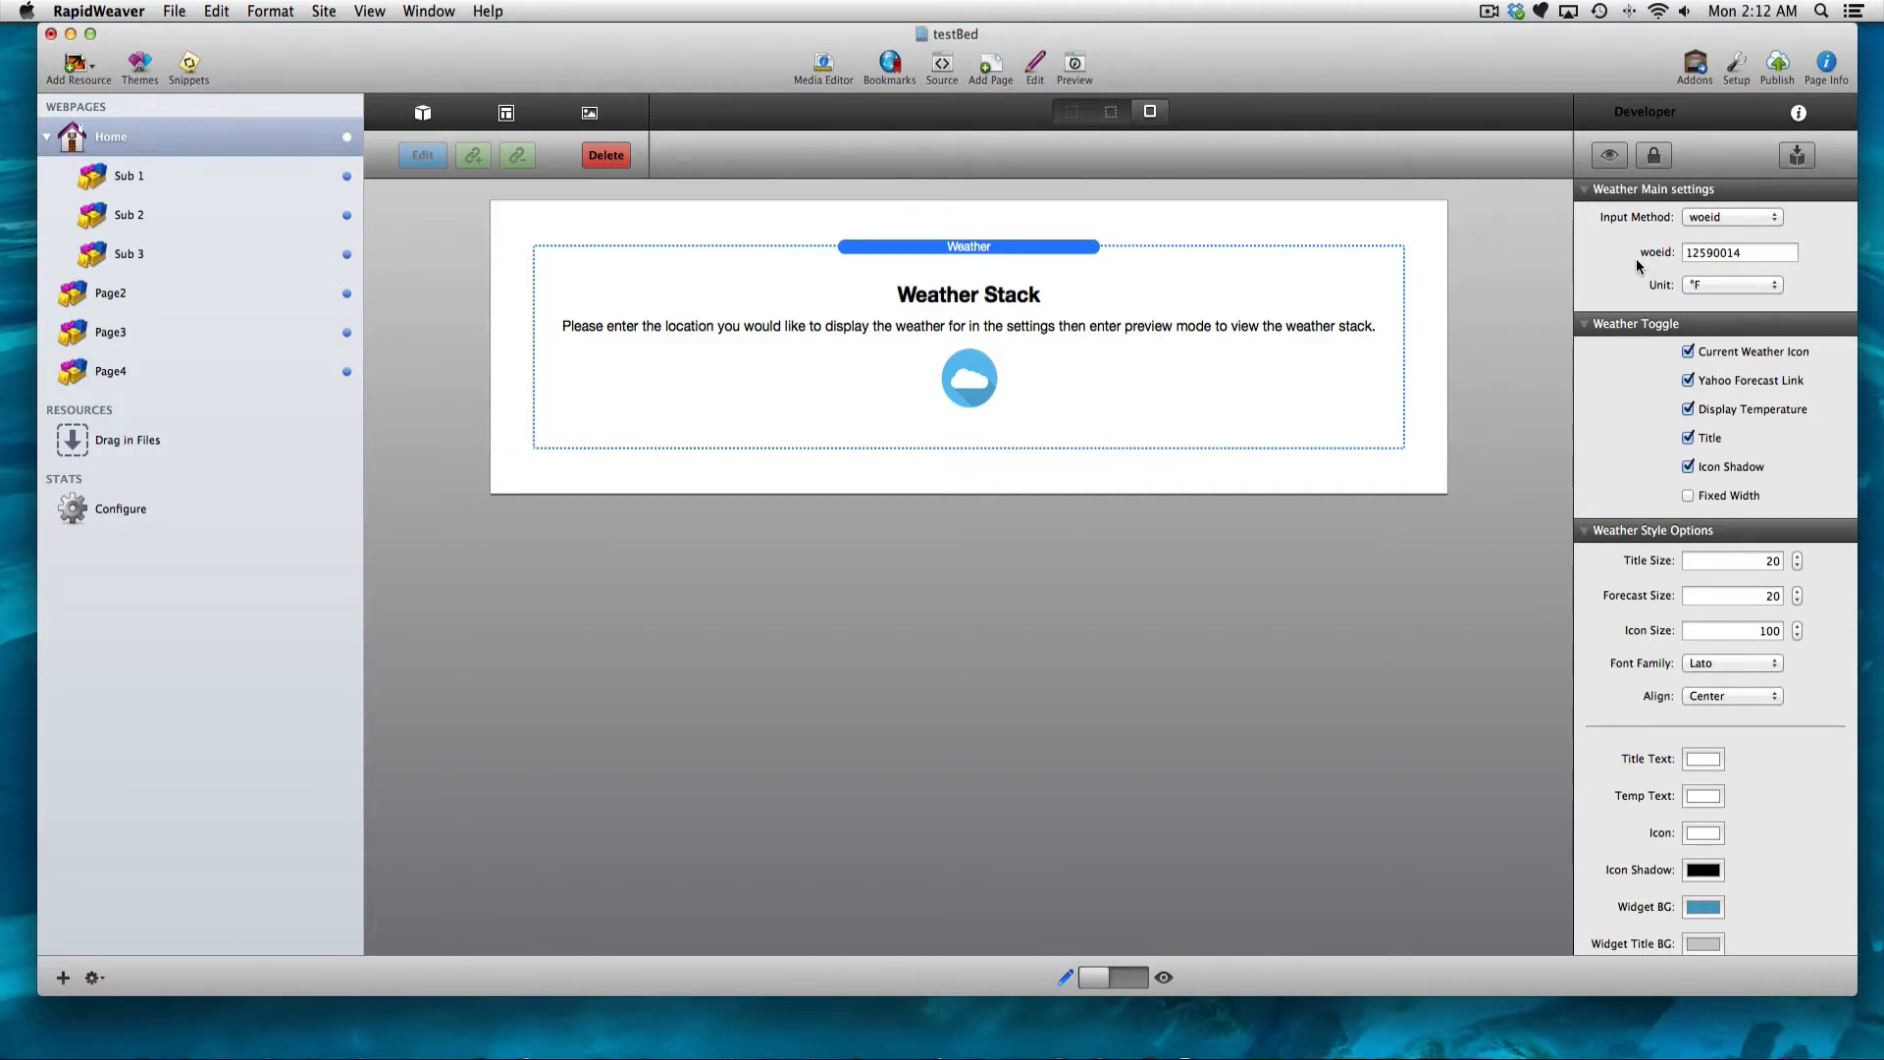
Switch to the WOEID Lookup site in Safari, search for Austin and browse the results.
{"action": "key", "text": "ctrl+Right"}
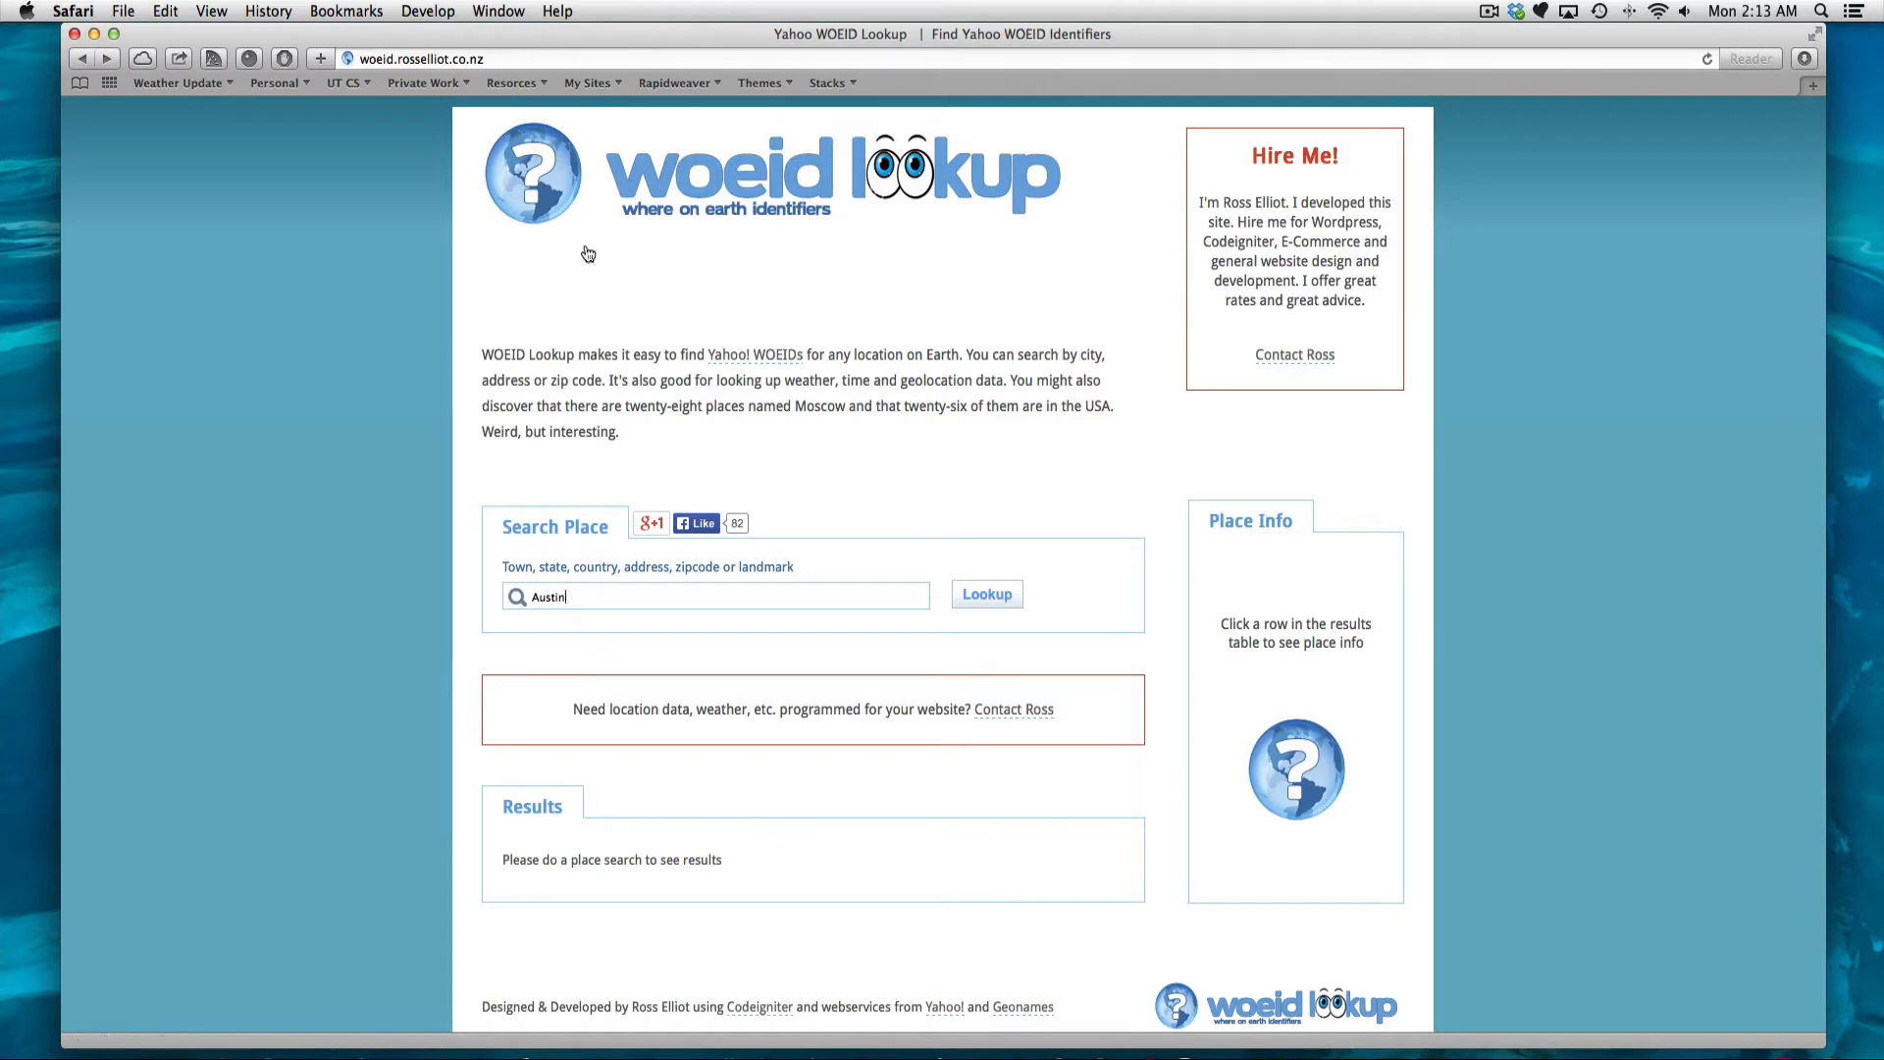
{"action": "left_click", "coordinate": [630, 591]}
{"action": "type", "text": "A"}
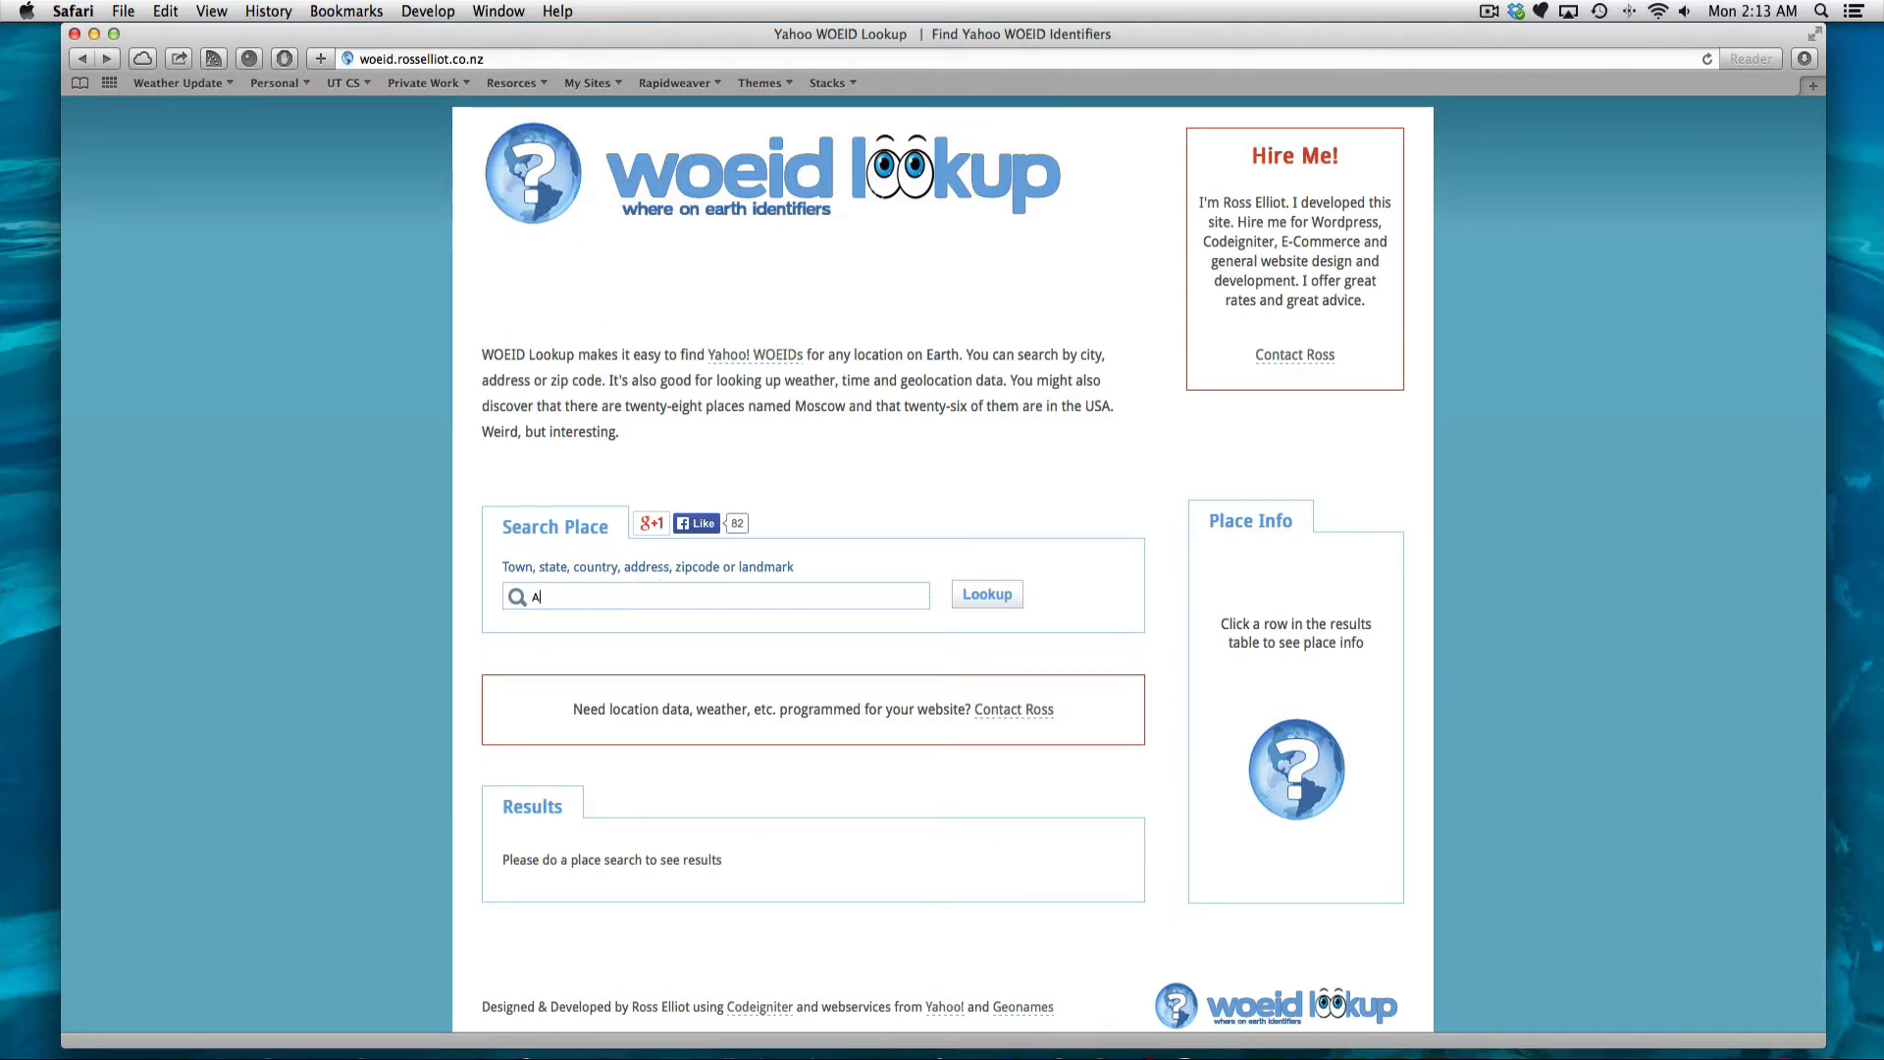
{"action": "type", "text": "ustin"}
{"action": "left_click", "coordinate": [1013, 593]}
{"action": "scroll", "coordinate": [952, 807], "scroll_direction": "down", "scroll_amount": 5}
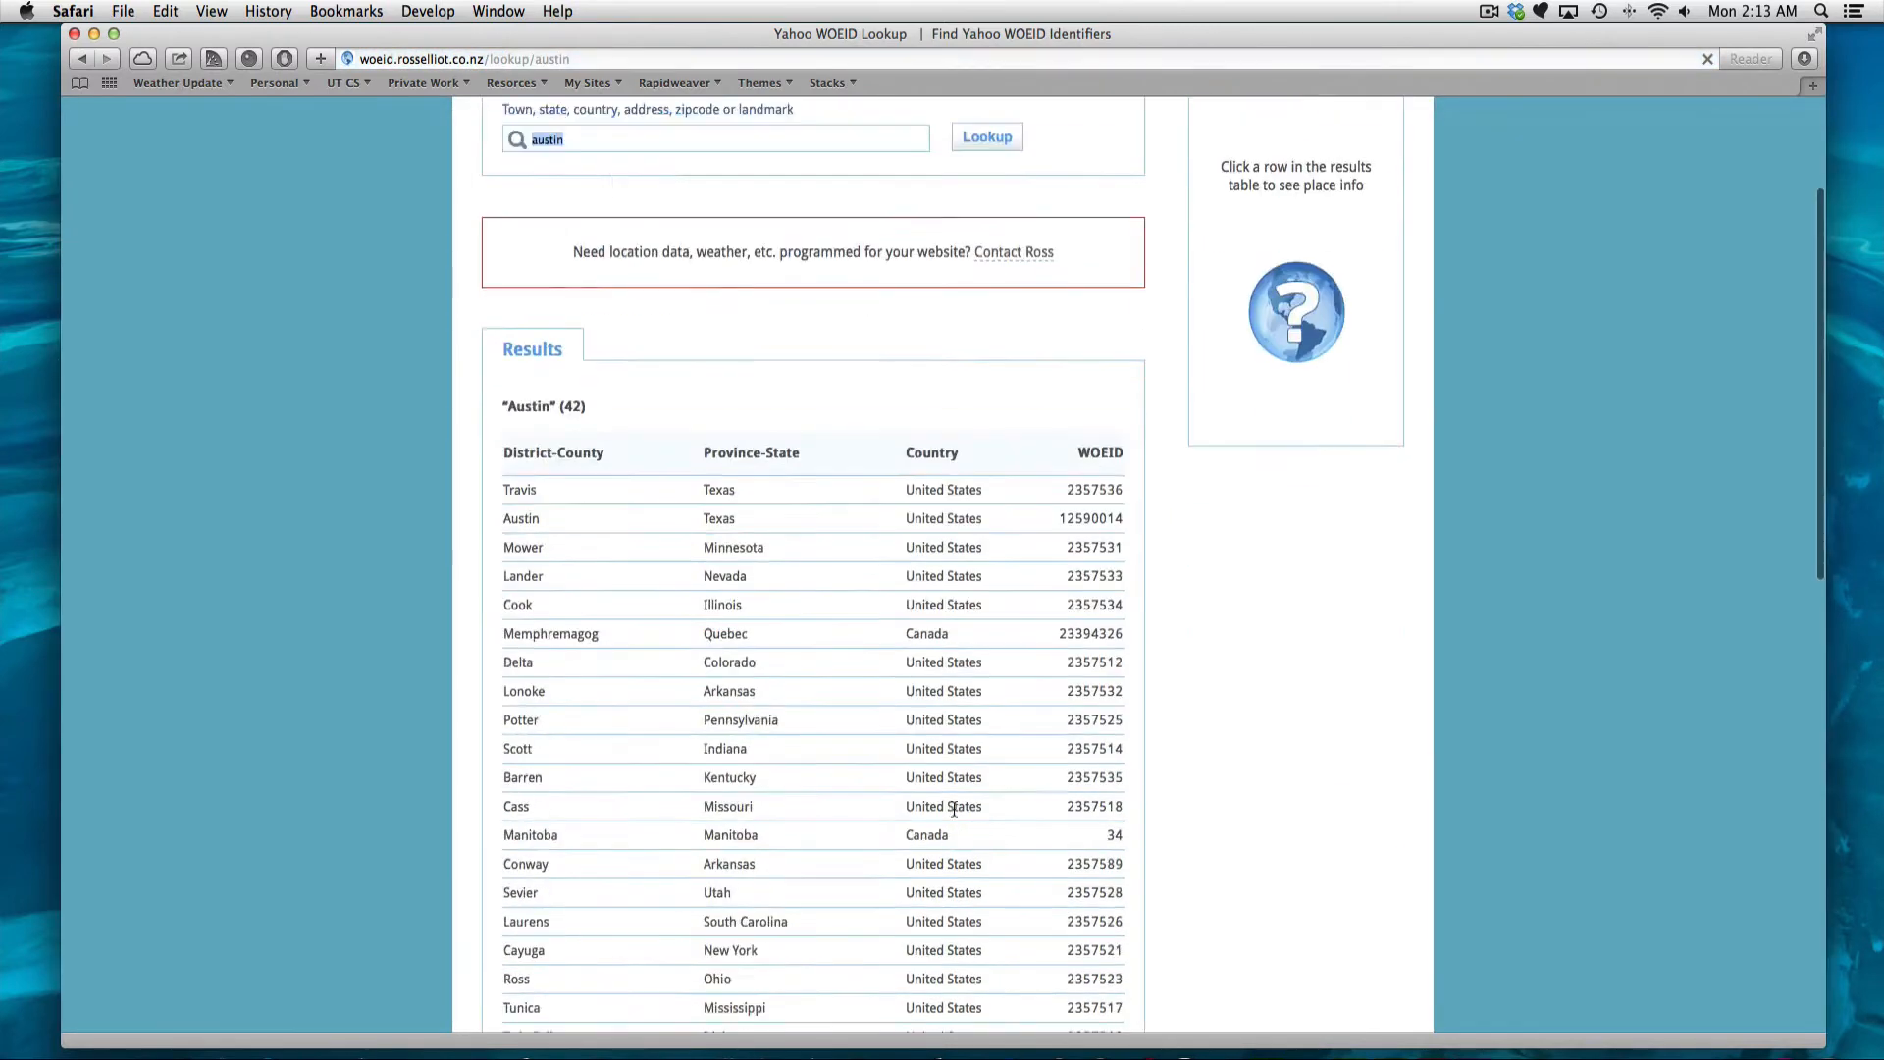
{"action": "scroll", "coordinate": [952, 806], "scroll_direction": "down", "scroll_amount": 5}
{"action": "scroll", "coordinate": [952, 806], "scroll_direction": "up", "scroll_amount": 7}
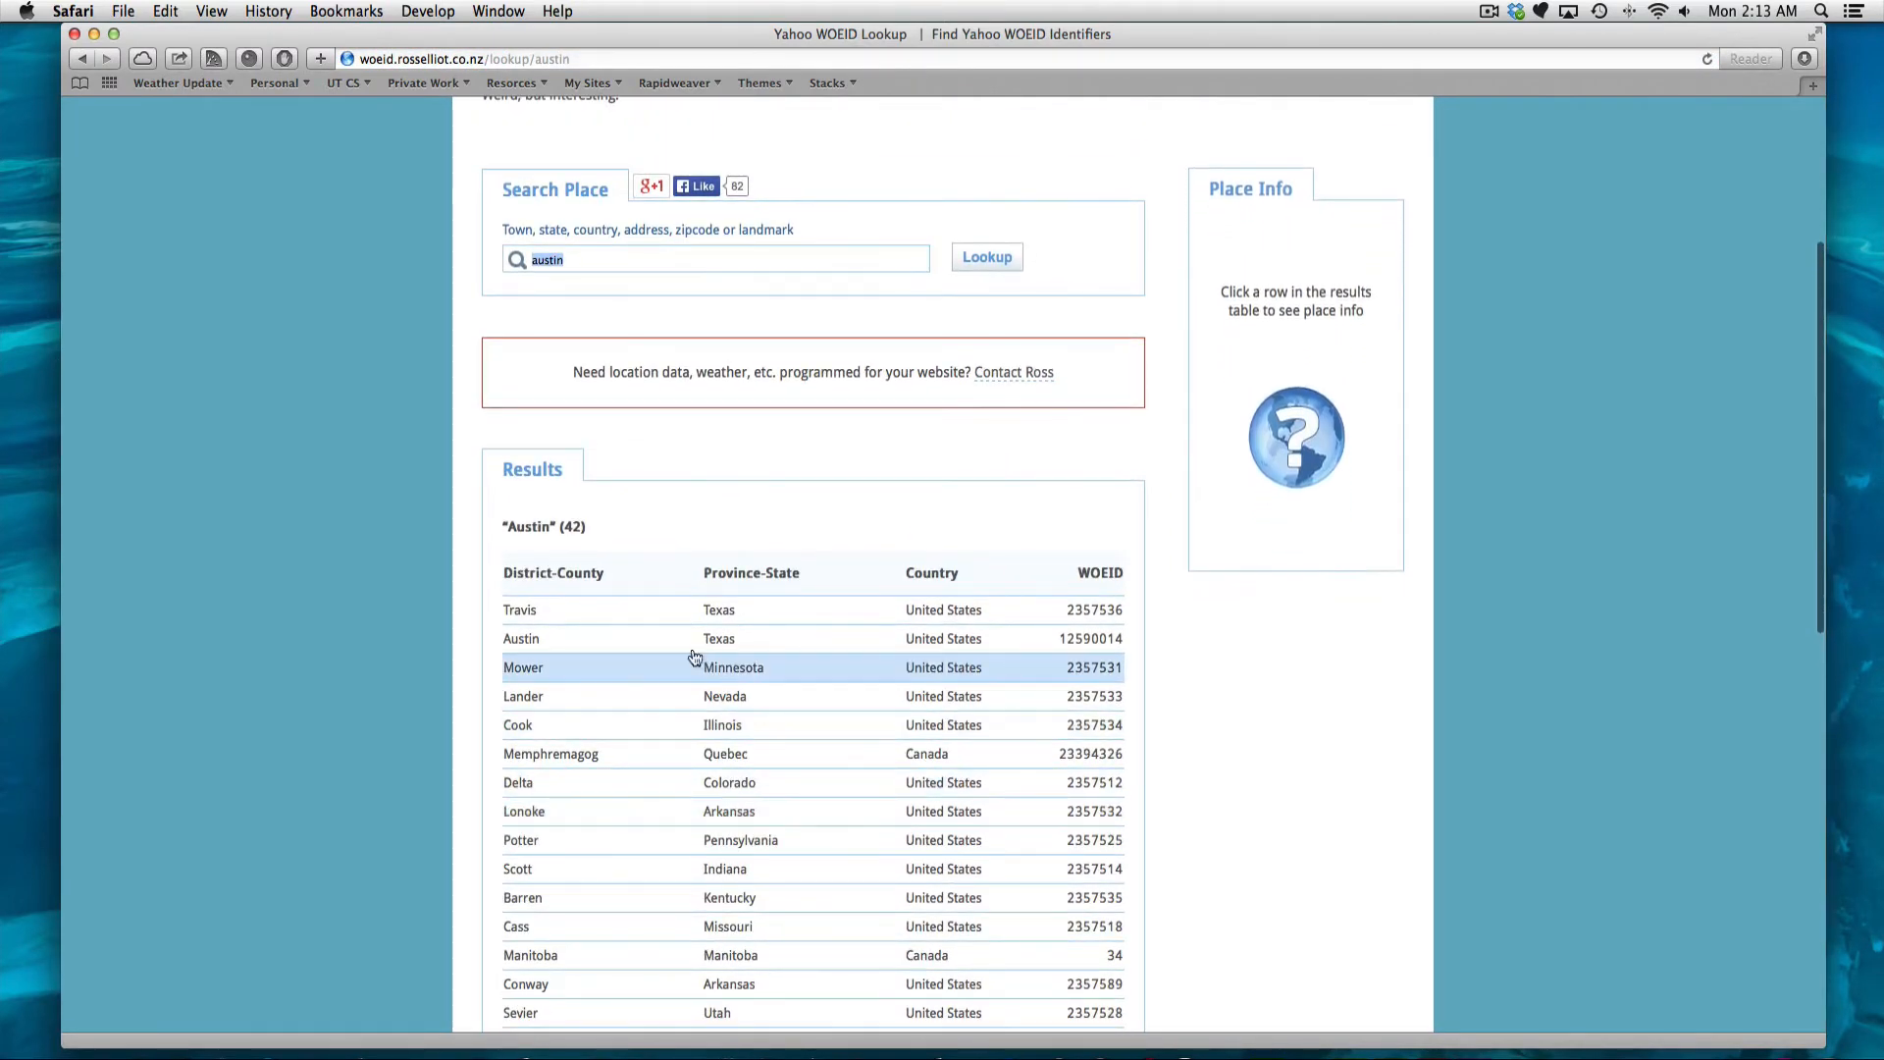
Copy the WOEID of the Austin, Texas entry from the results table.
{"action": "left_click", "coordinate": [1087, 642]}
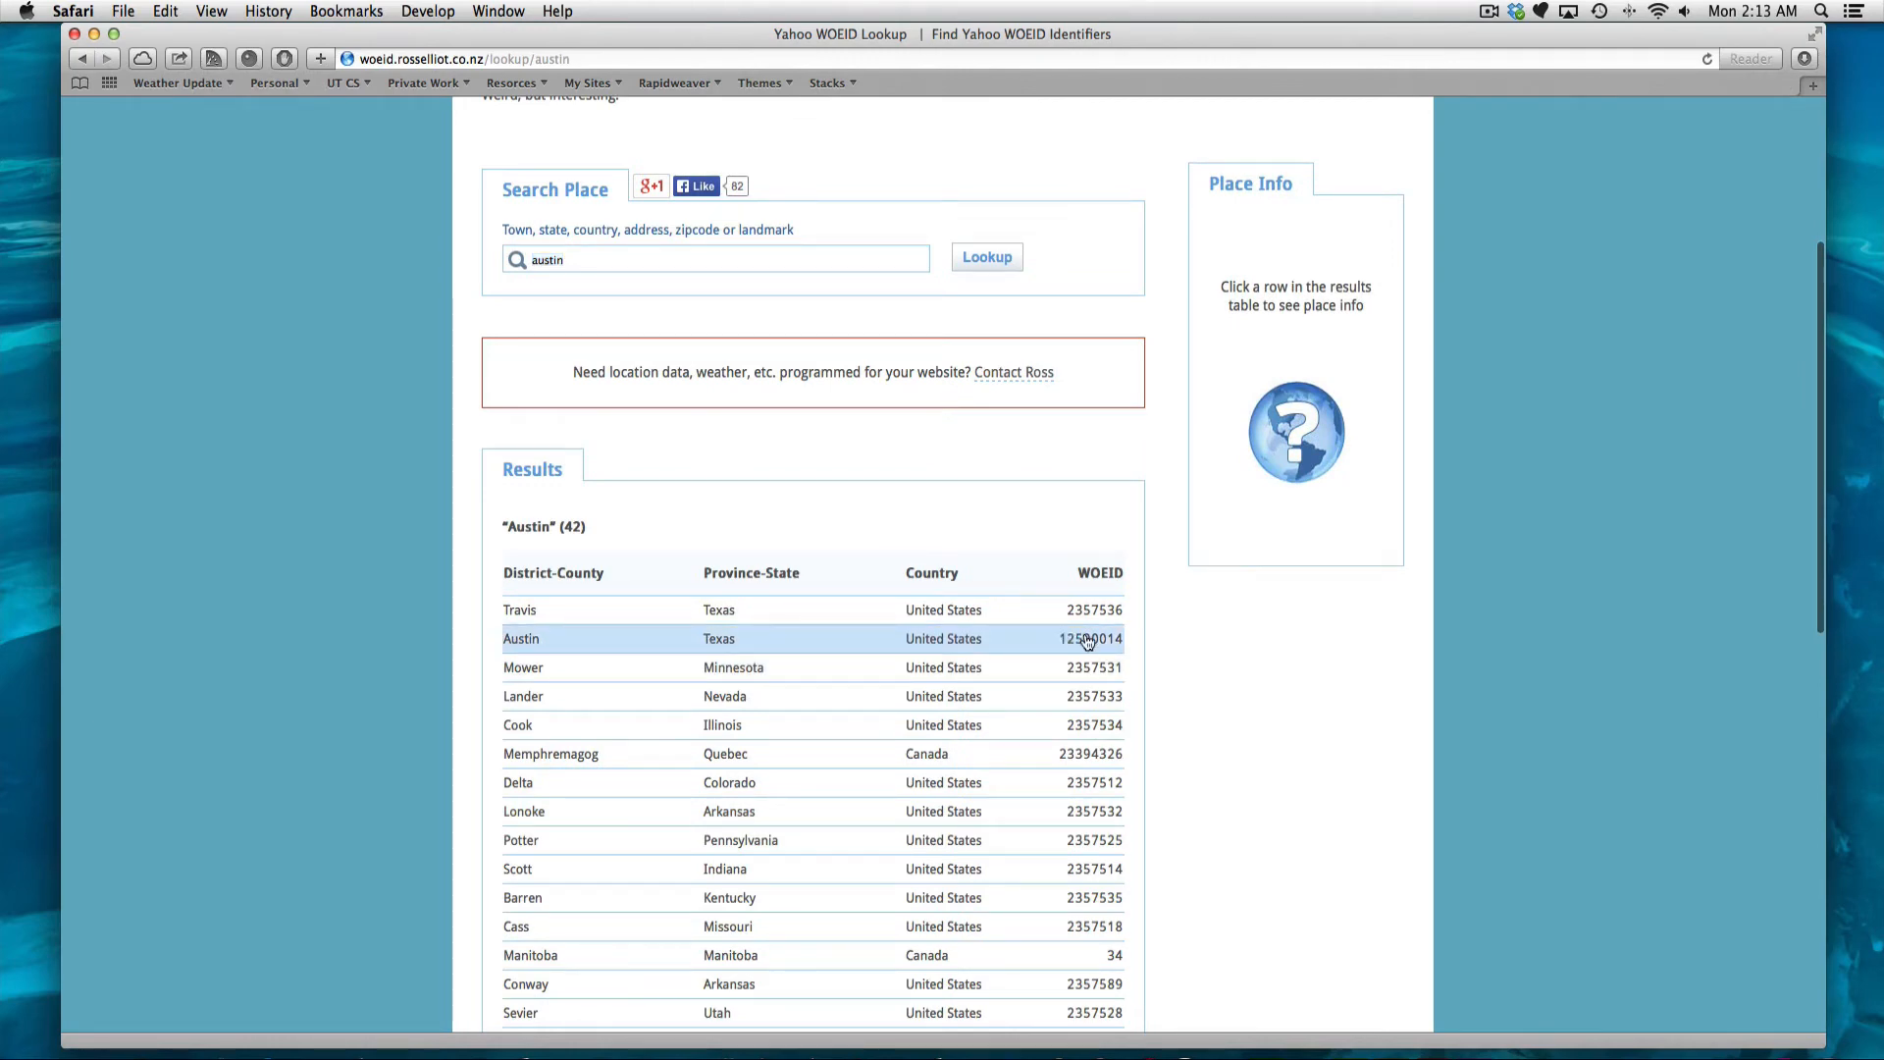
{"action": "double_click", "coordinate": [1087, 642]}
{"action": "key", "text": "super+c"}
Switch back to RapidWeaver, paste 12590014 as the Weather stack's woeid and check the page in preview.
{"action": "key", "text": "ctrl+Left"}
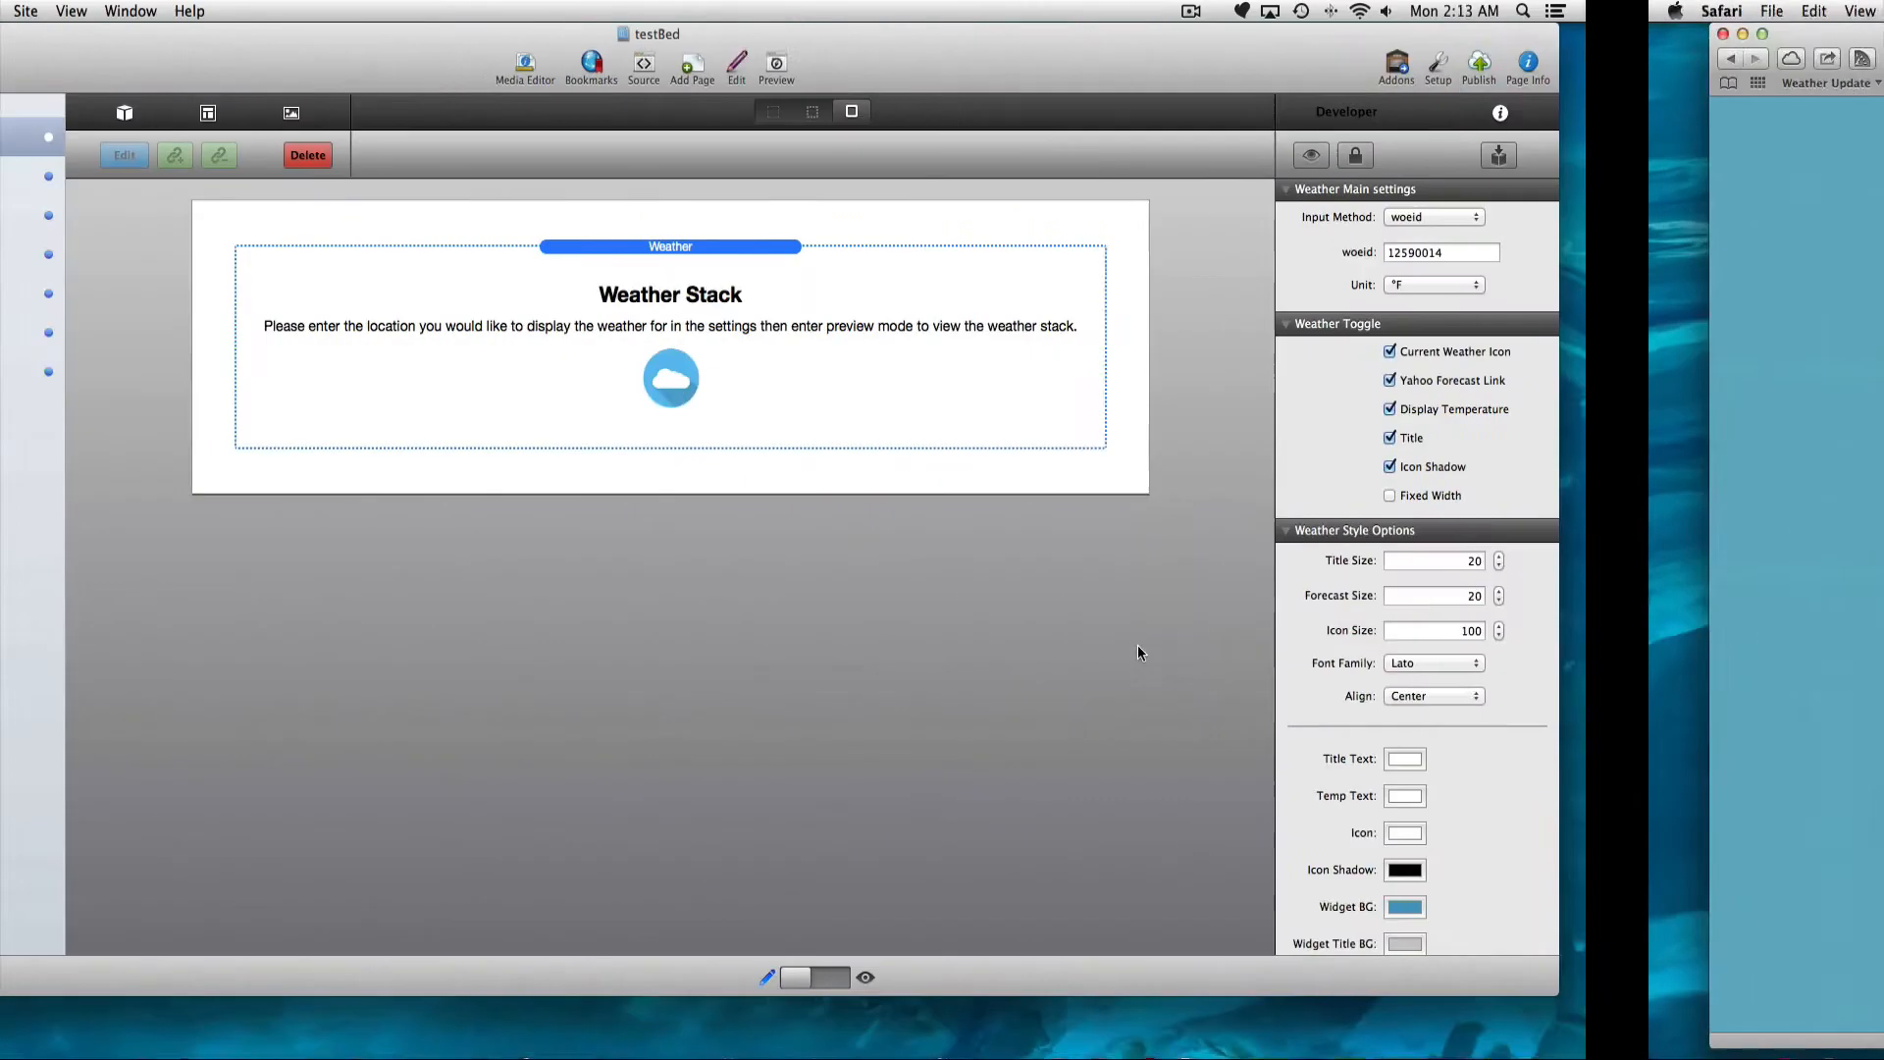
{"action": "left_click", "coordinate": [1710, 250]}
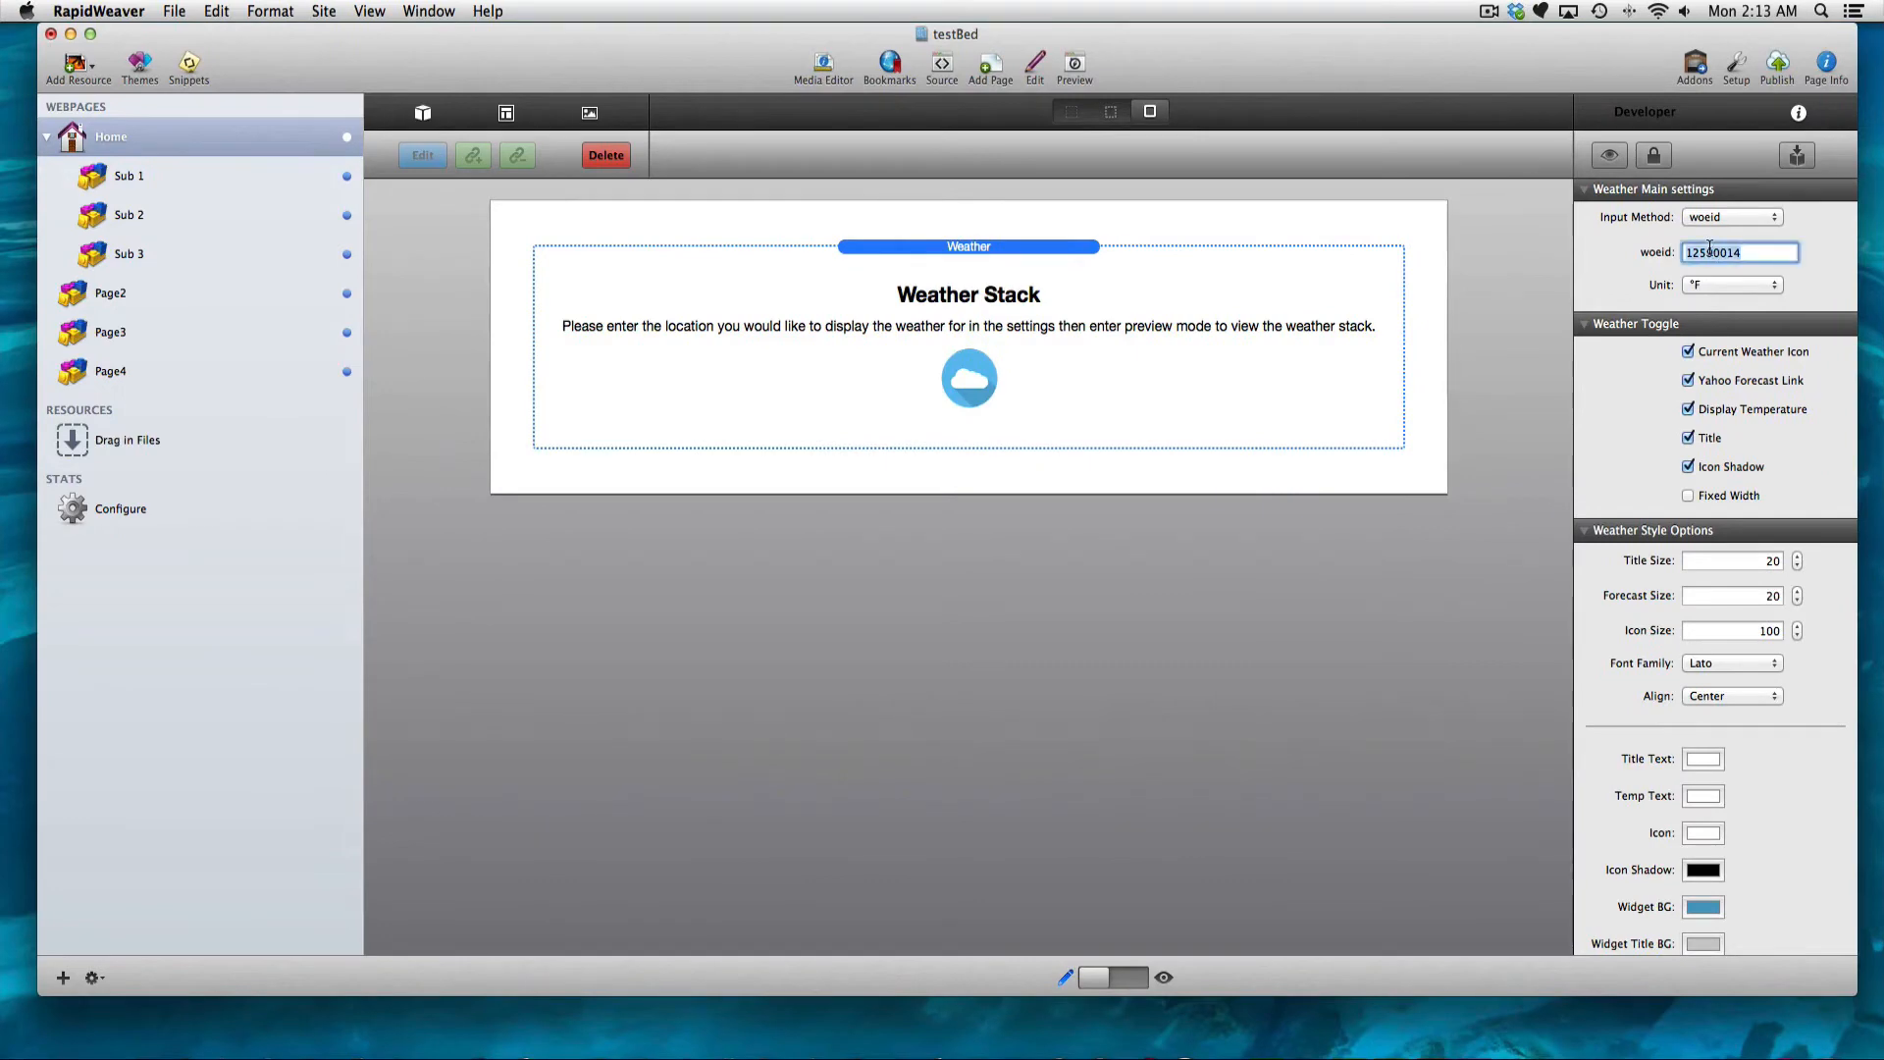
{"action": "key", "text": "super+v"}
{"action": "key", "text": "Return"}
{"action": "left_click", "coordinate": [1115, 977]}
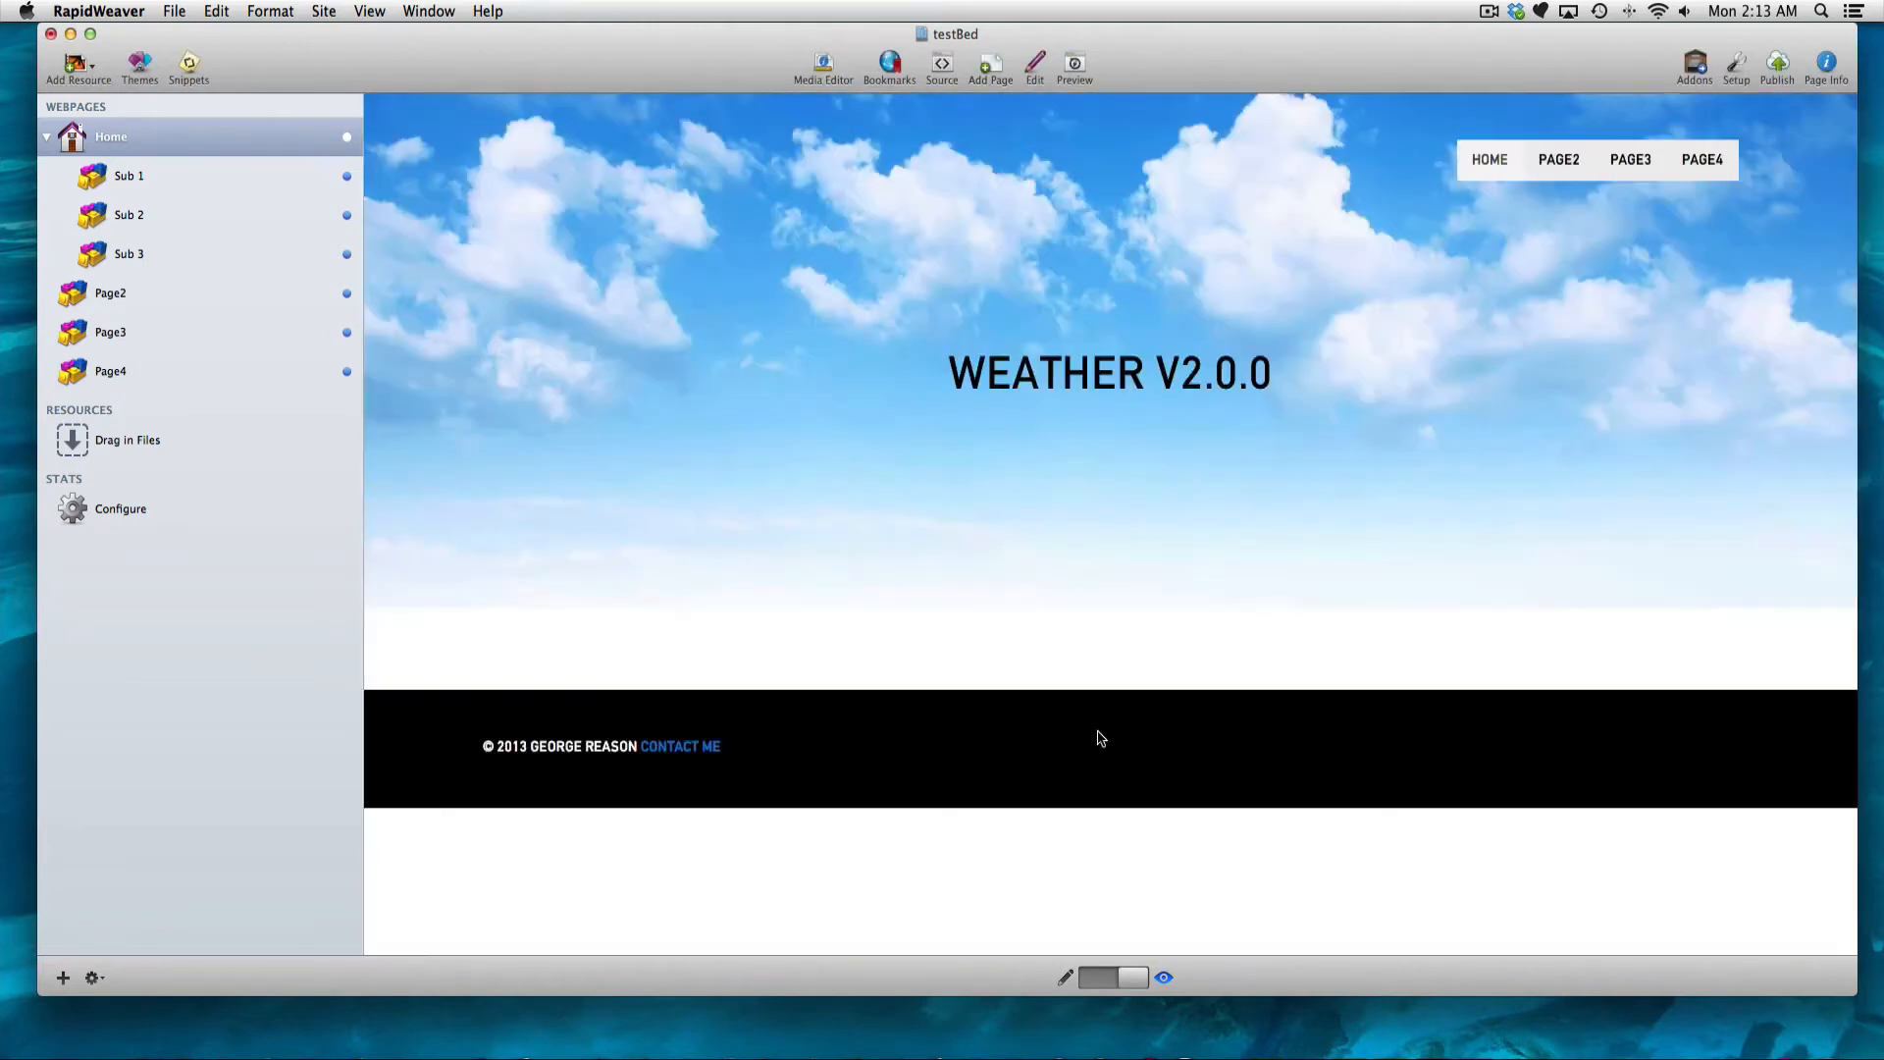
{"action": "left_click", "coordinate": [1126, 977]}
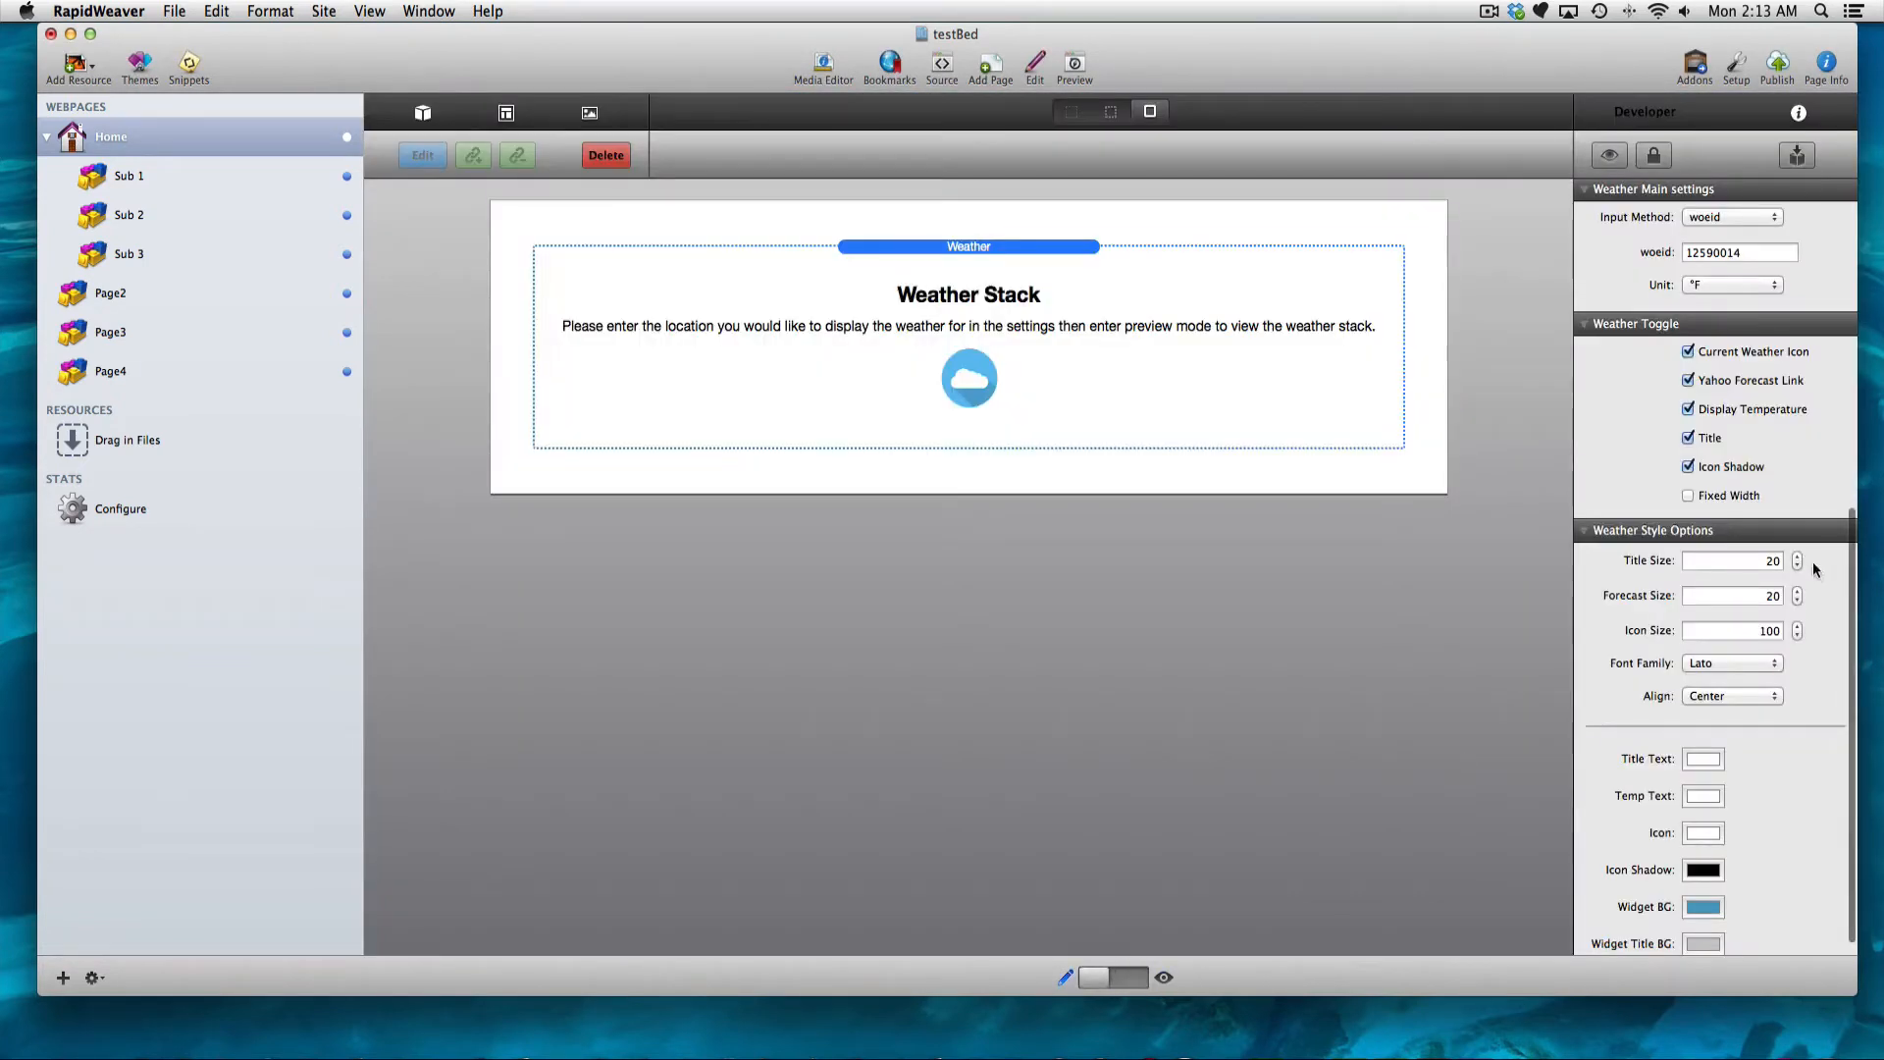
{"action": "left_click", "coordinate": [1723, 284]}
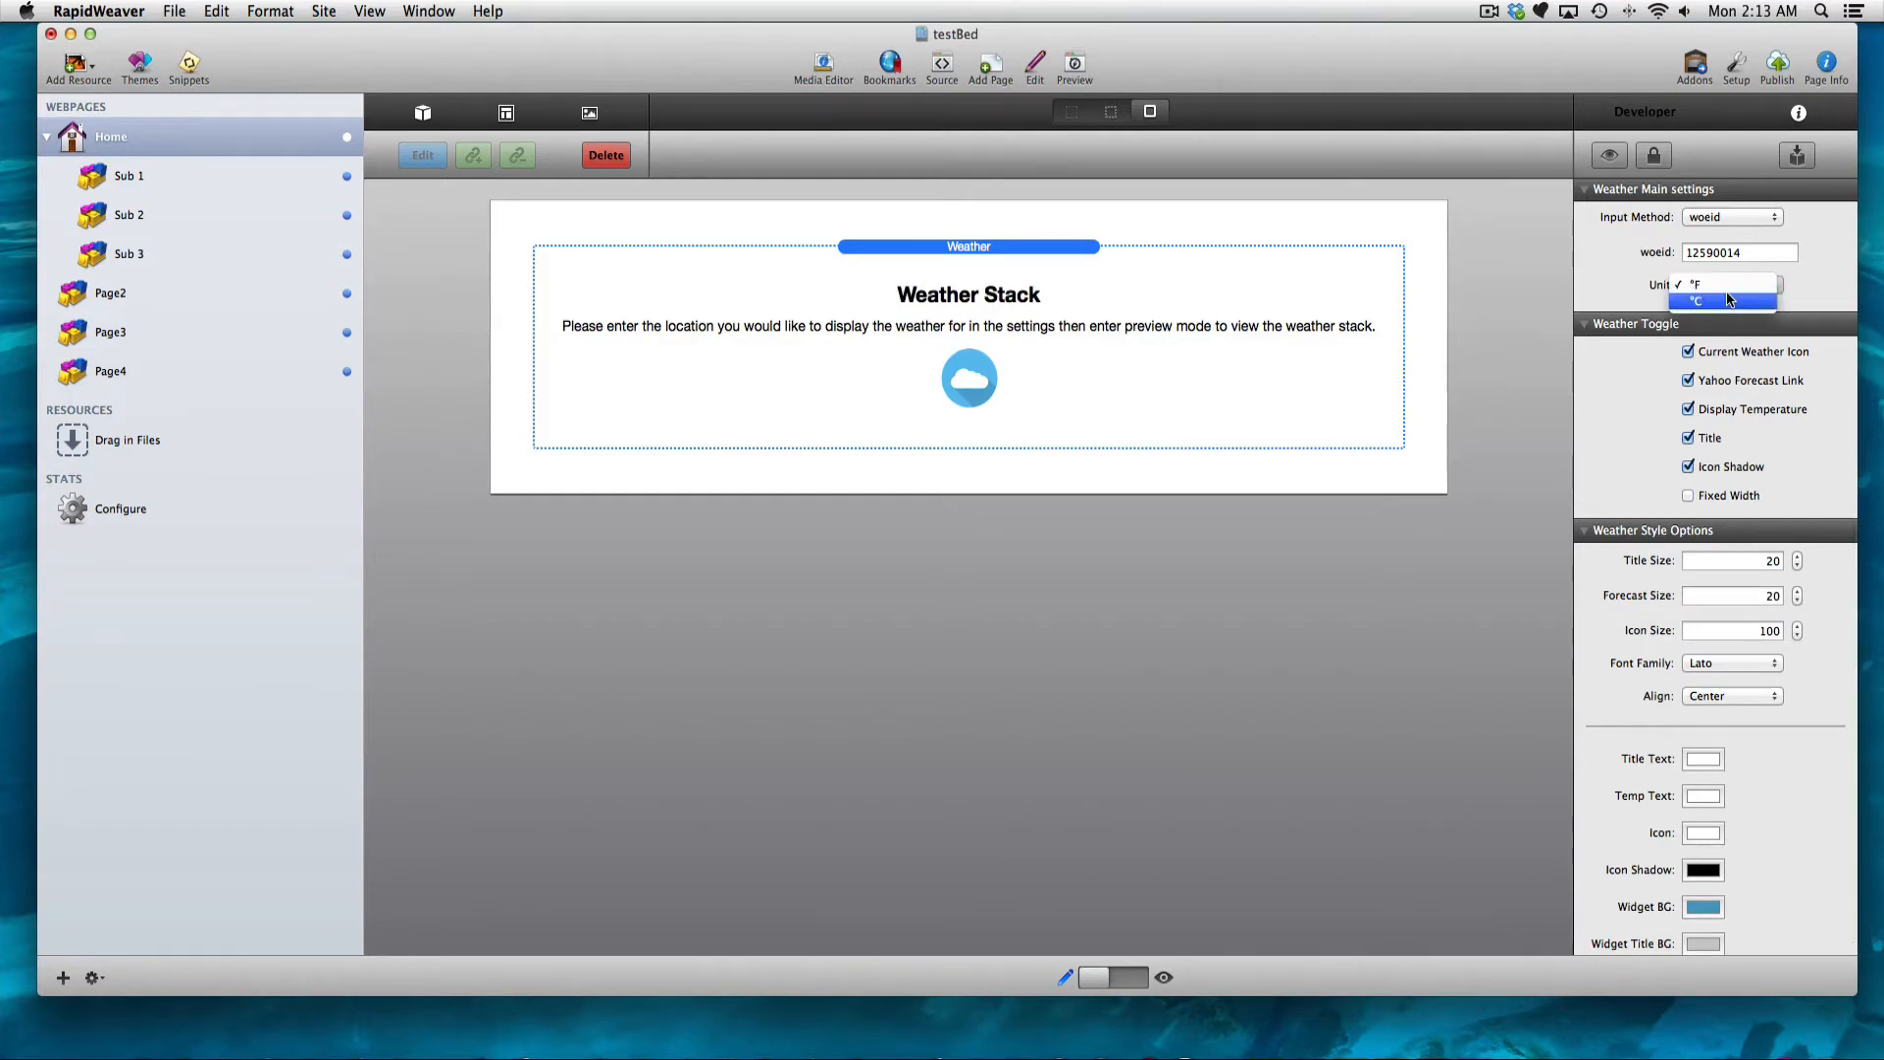
{"action": "left_click", "coordinate": [1729, 300]}
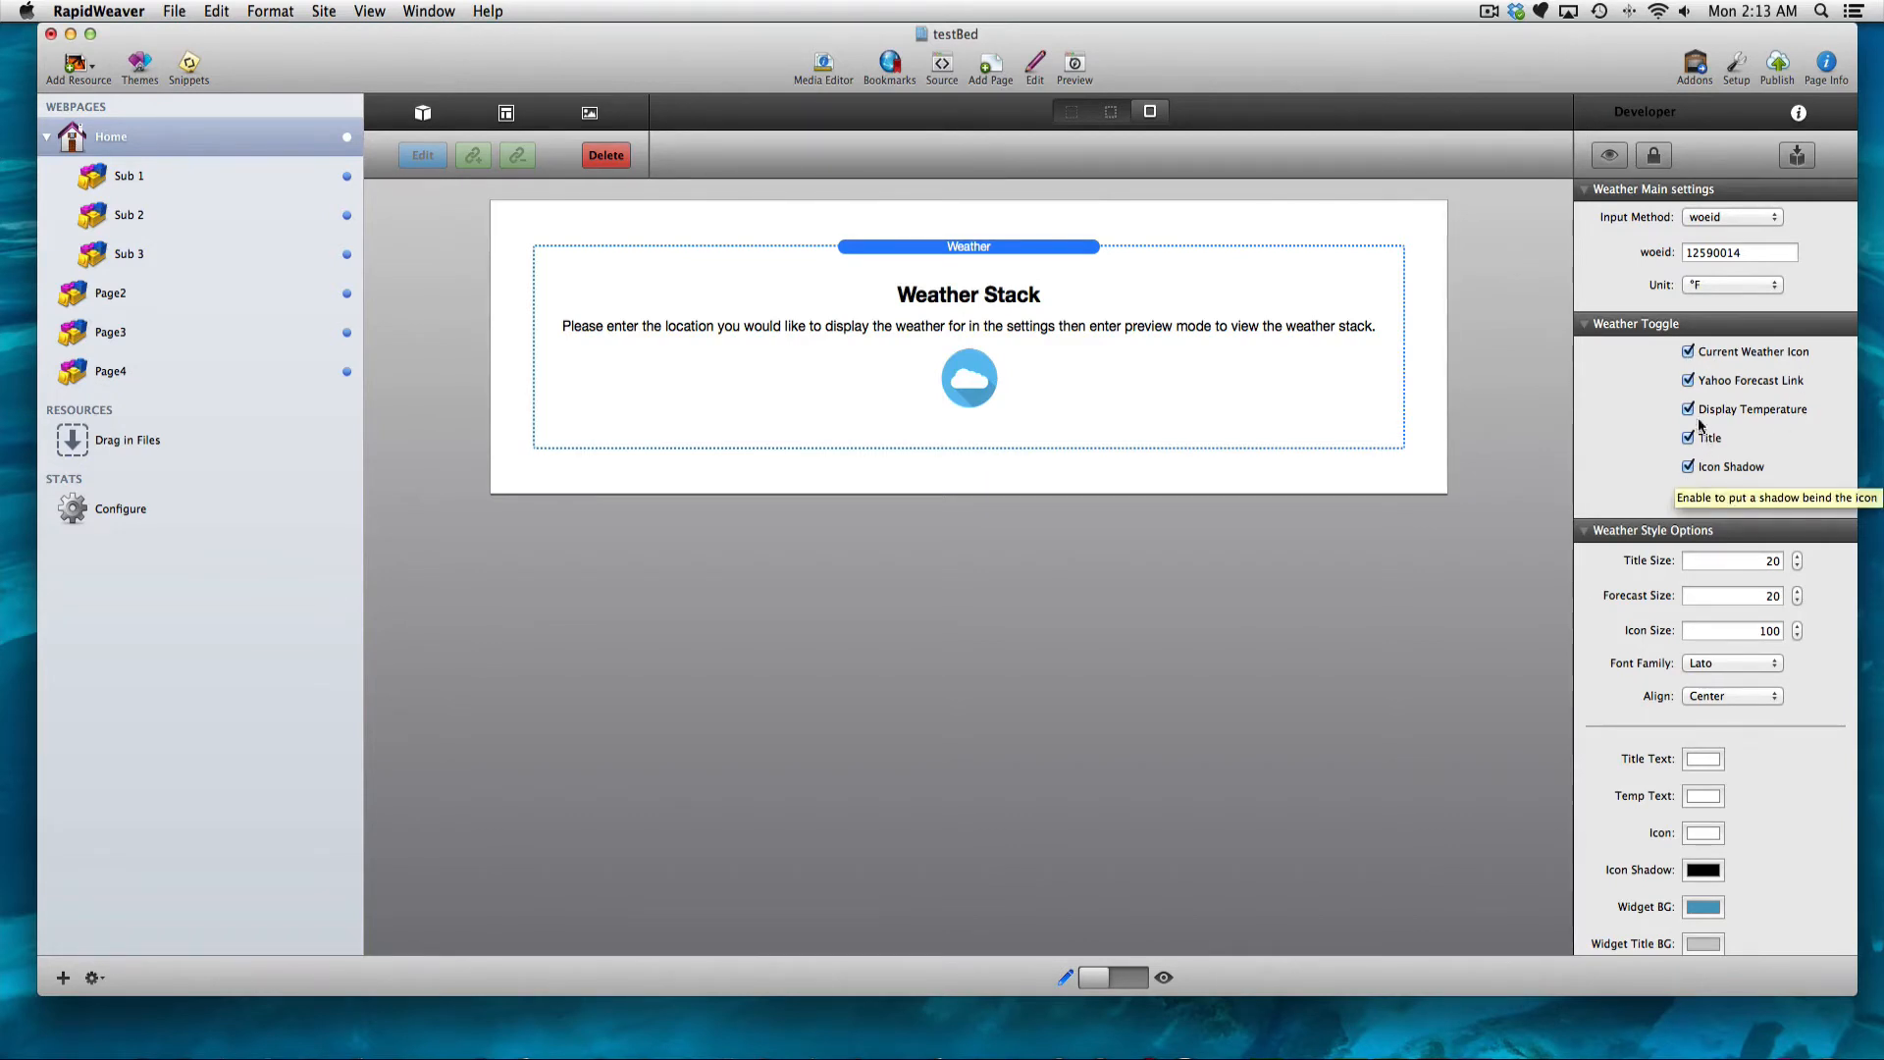
Turn off Current Weather Icon for the Weather stack and check the page in preview.
{"action": "left_click", "coordinate": [1689, 360]}
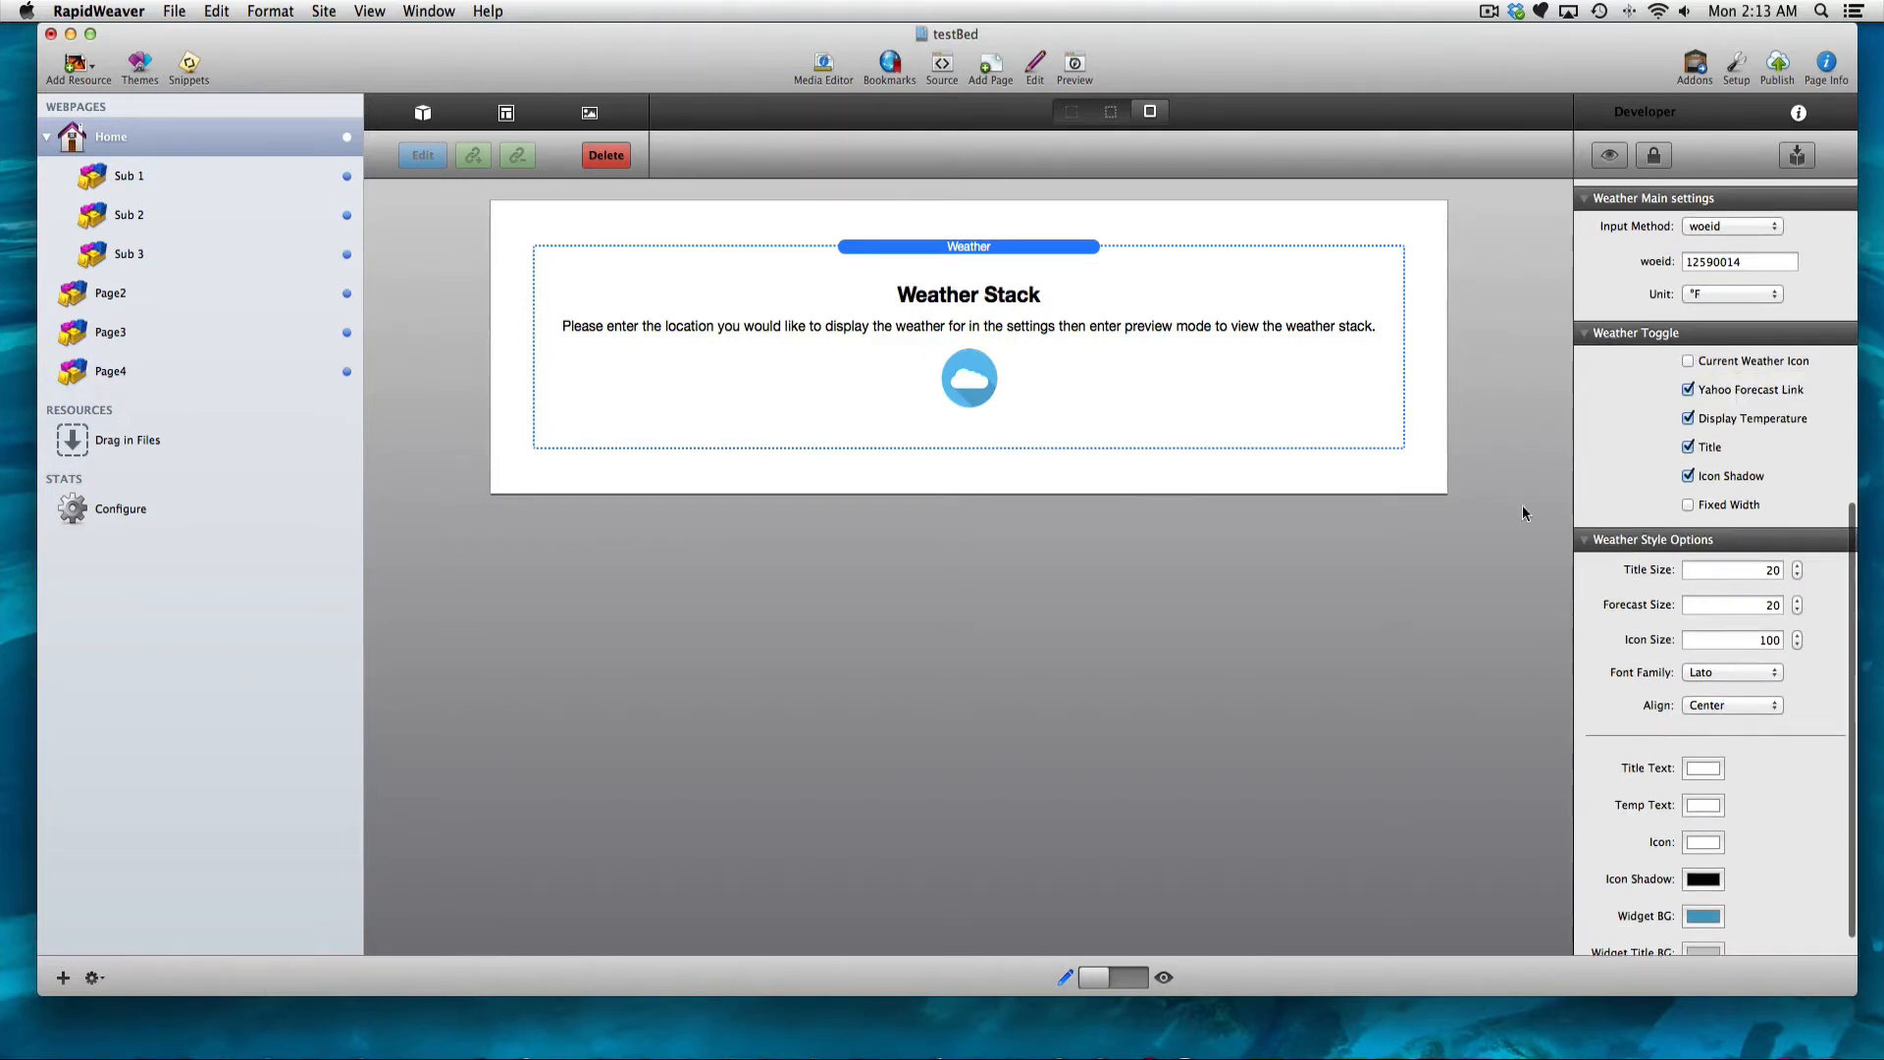
{"action": "left_click", "coordinate": [1131, 975]}
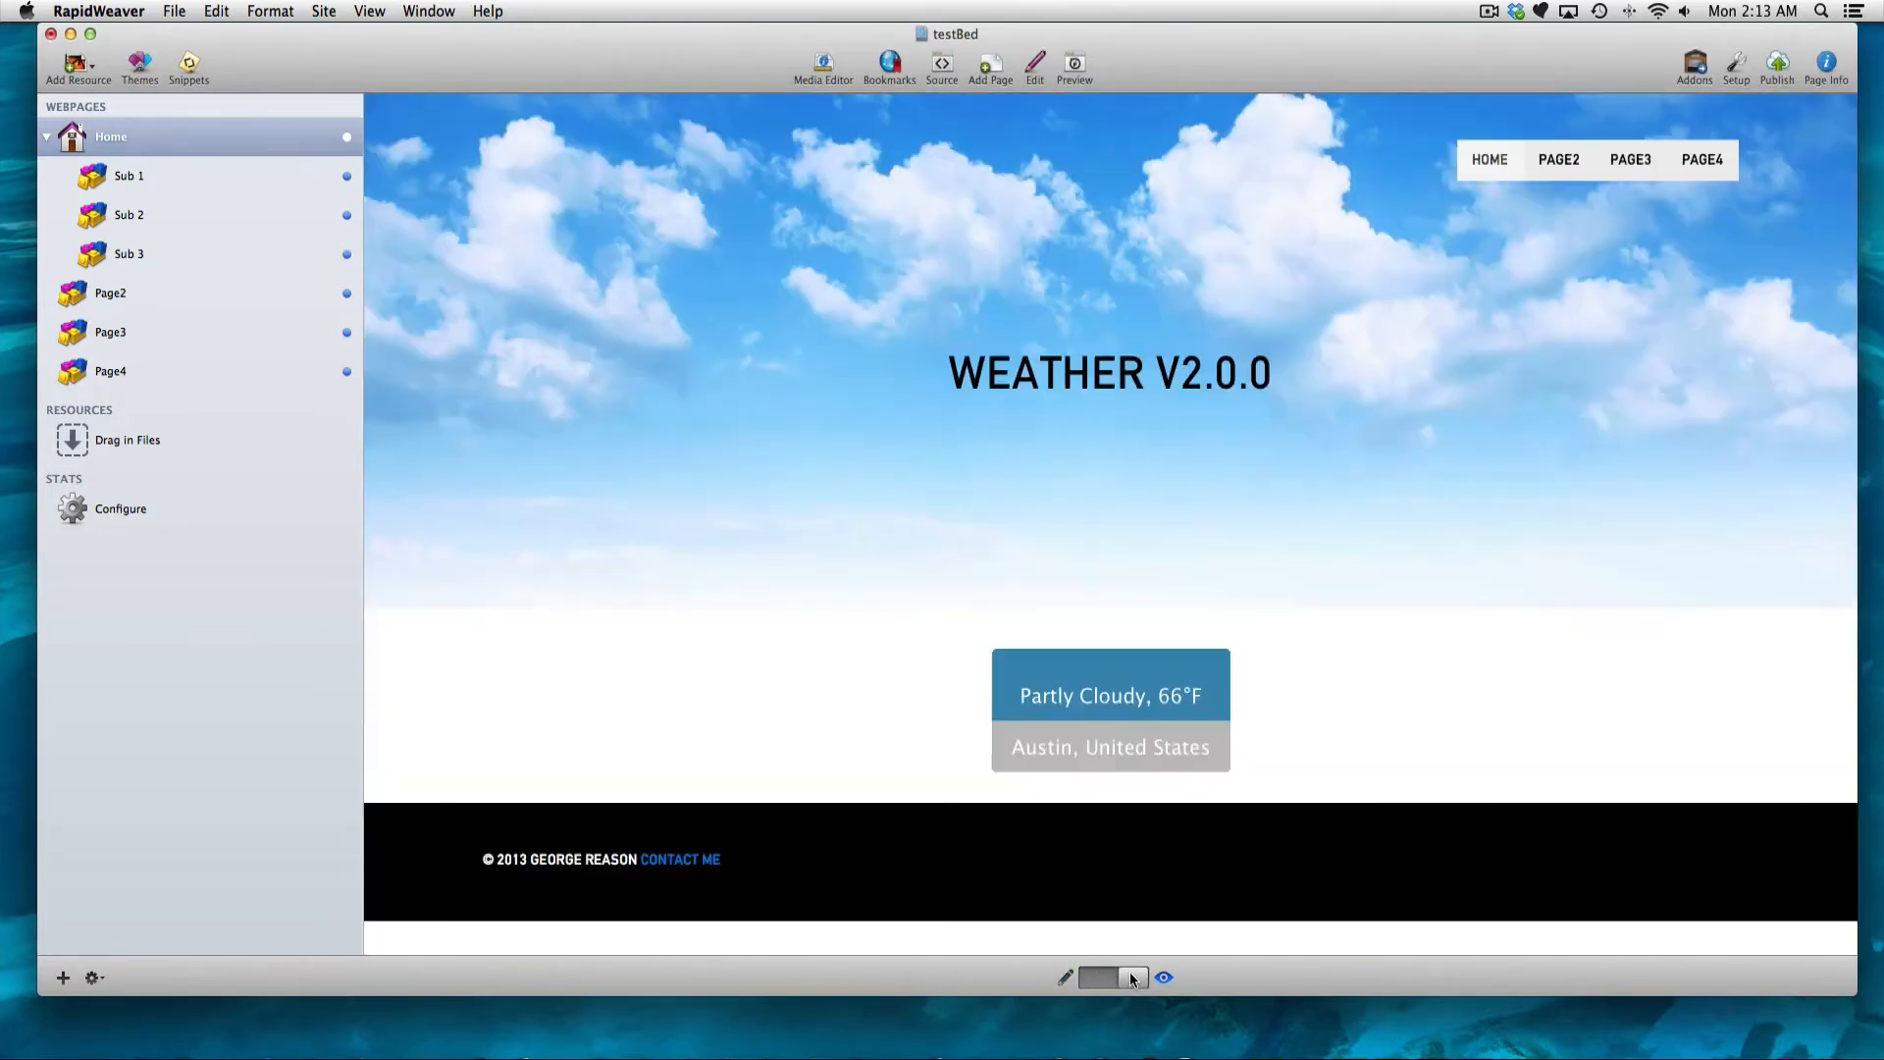
{"action": "left_click", "coordinate": [1131, 976]}
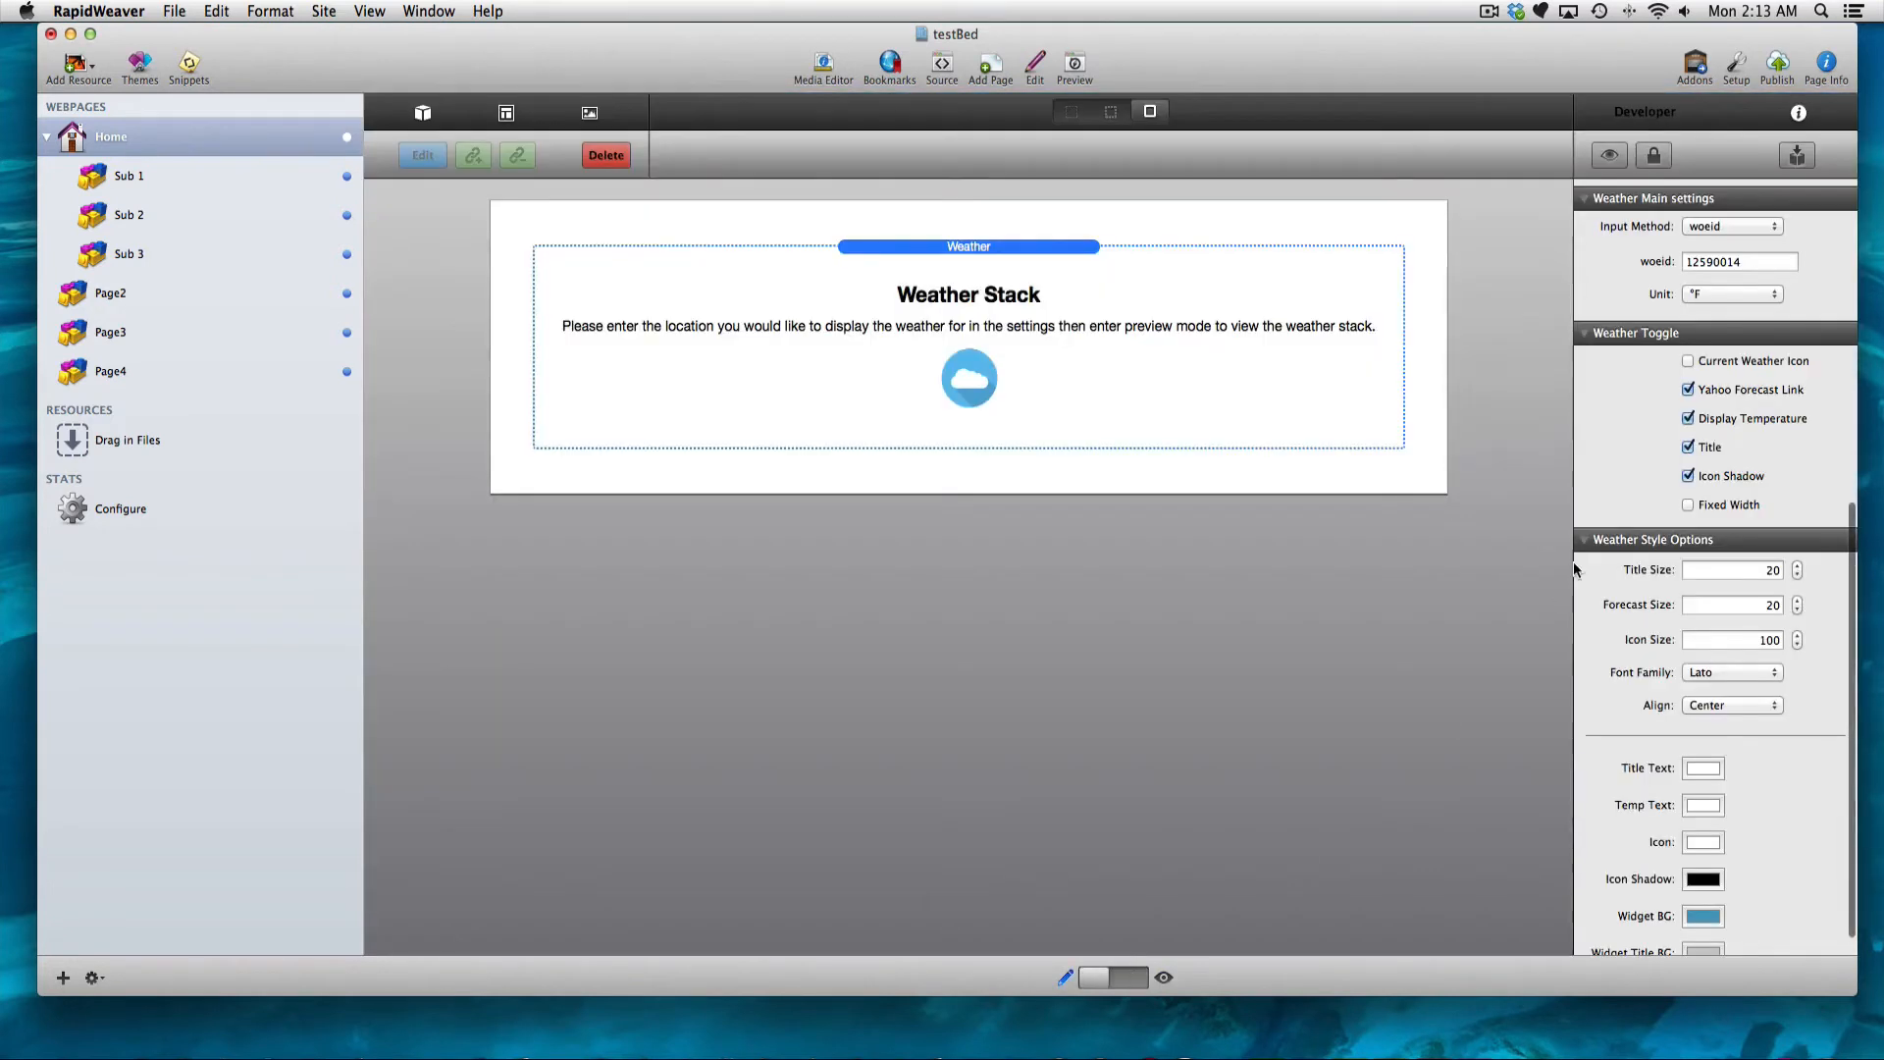
Turn Current Weather Icon back on and check the widget in preview.
{"action": "left_click", "coordinate": [1689, 361]}
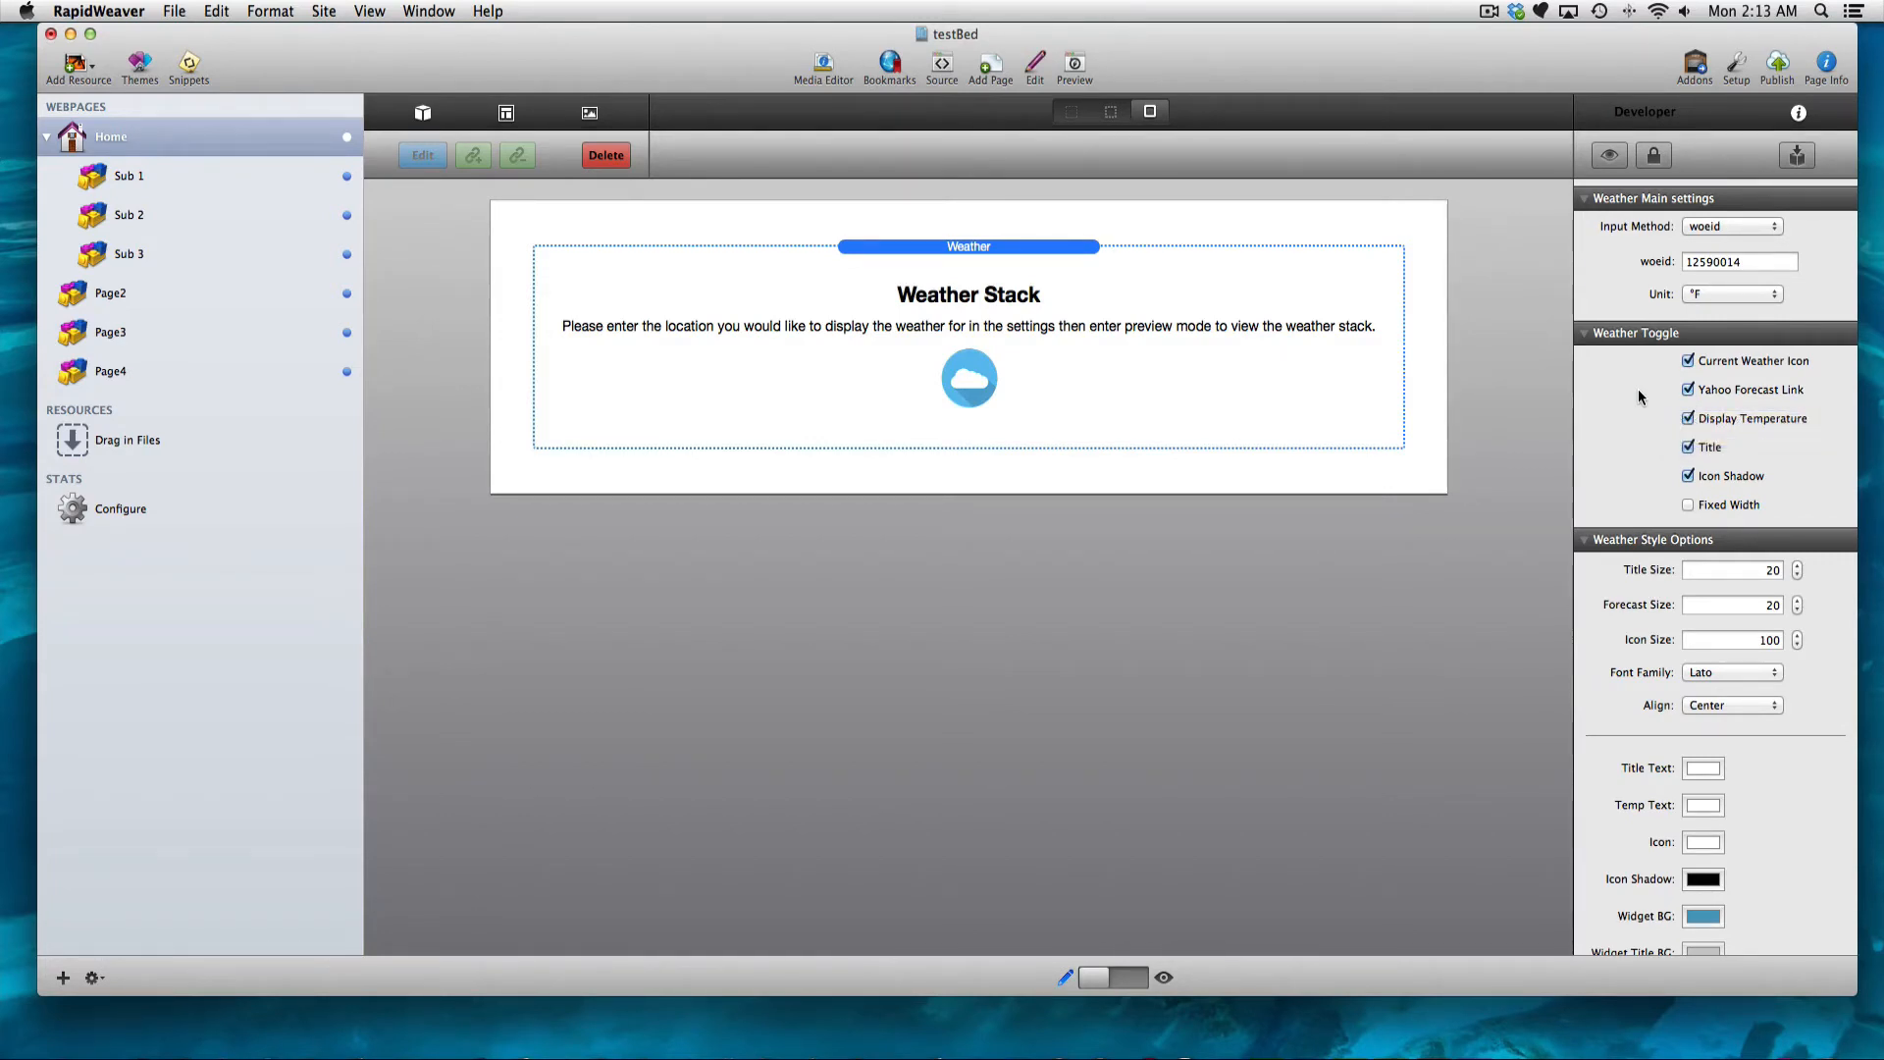
{"action": "left_click", "coordinate": [1130, 977]}
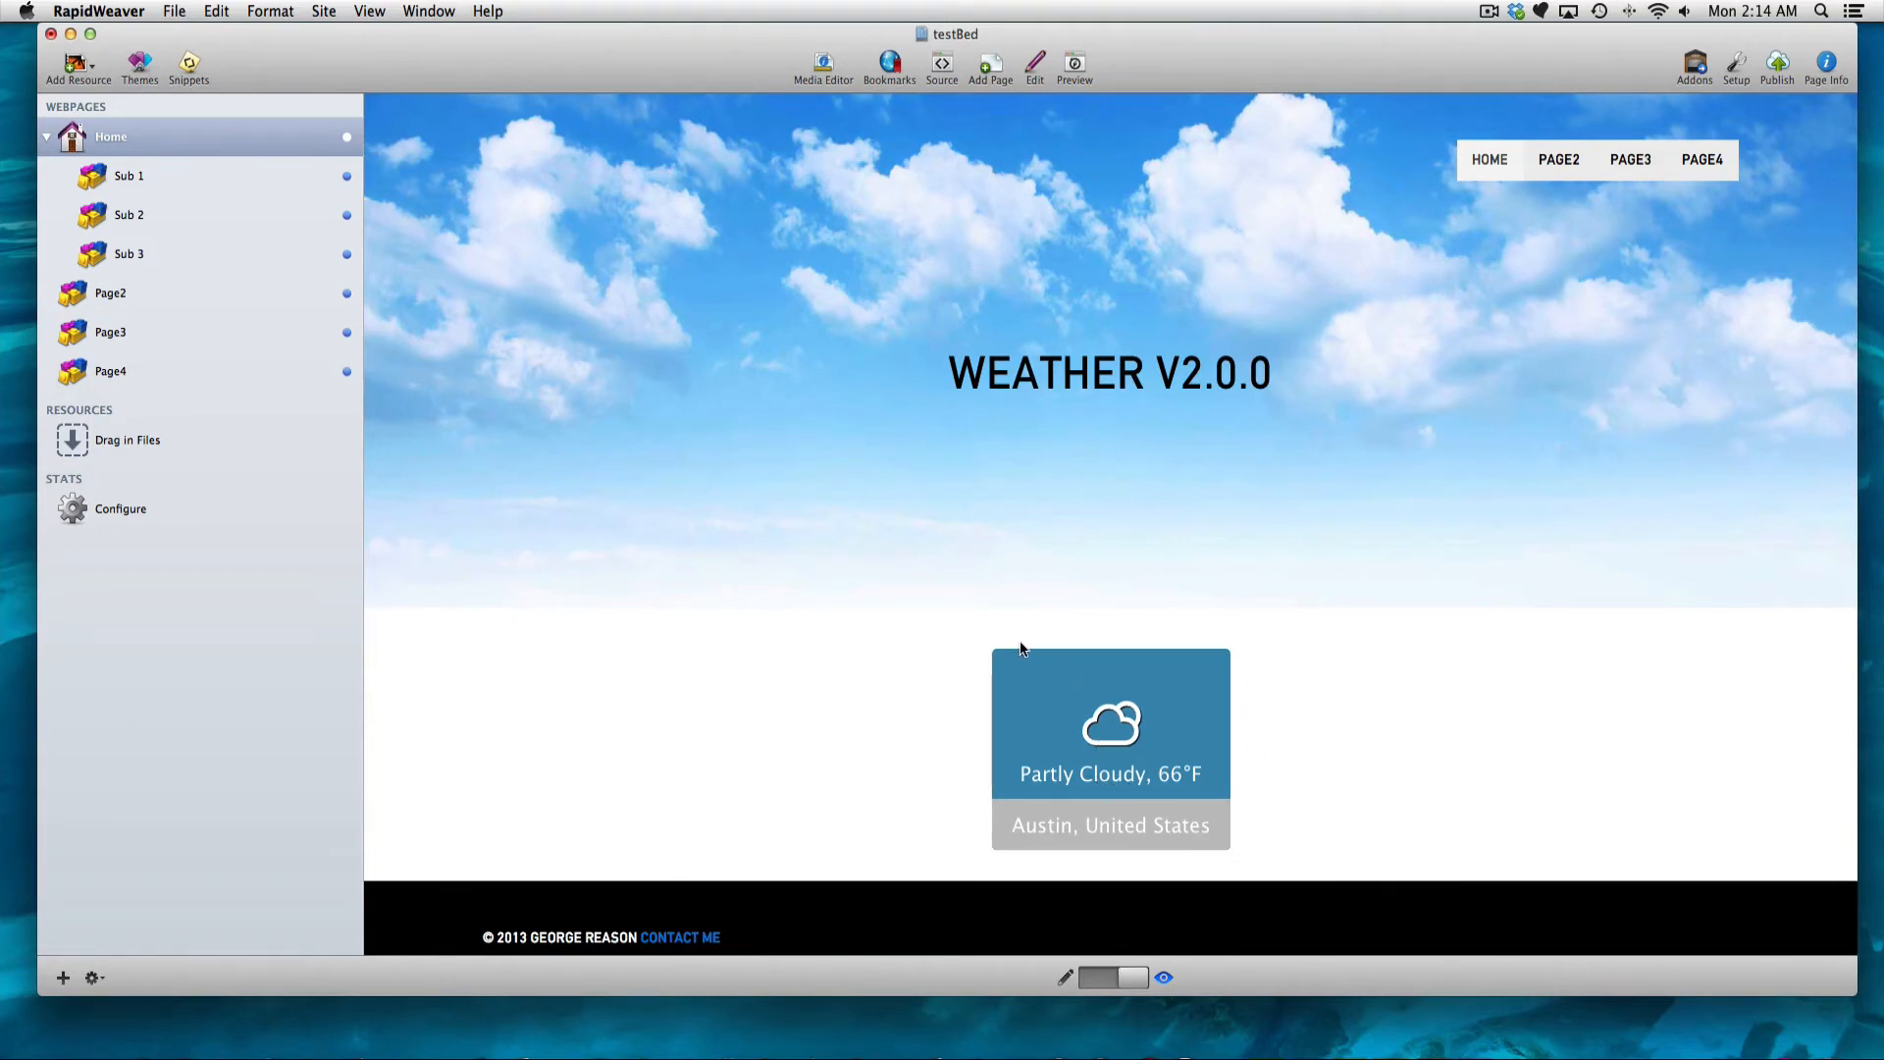
{"action": "left_click", "coordinate": [1121, 973]}
Turn off Yahoo Forecast Link to view the custom link settings, and turn it back on.
{"action": "left_click", "coordinate": [1688, 390]}
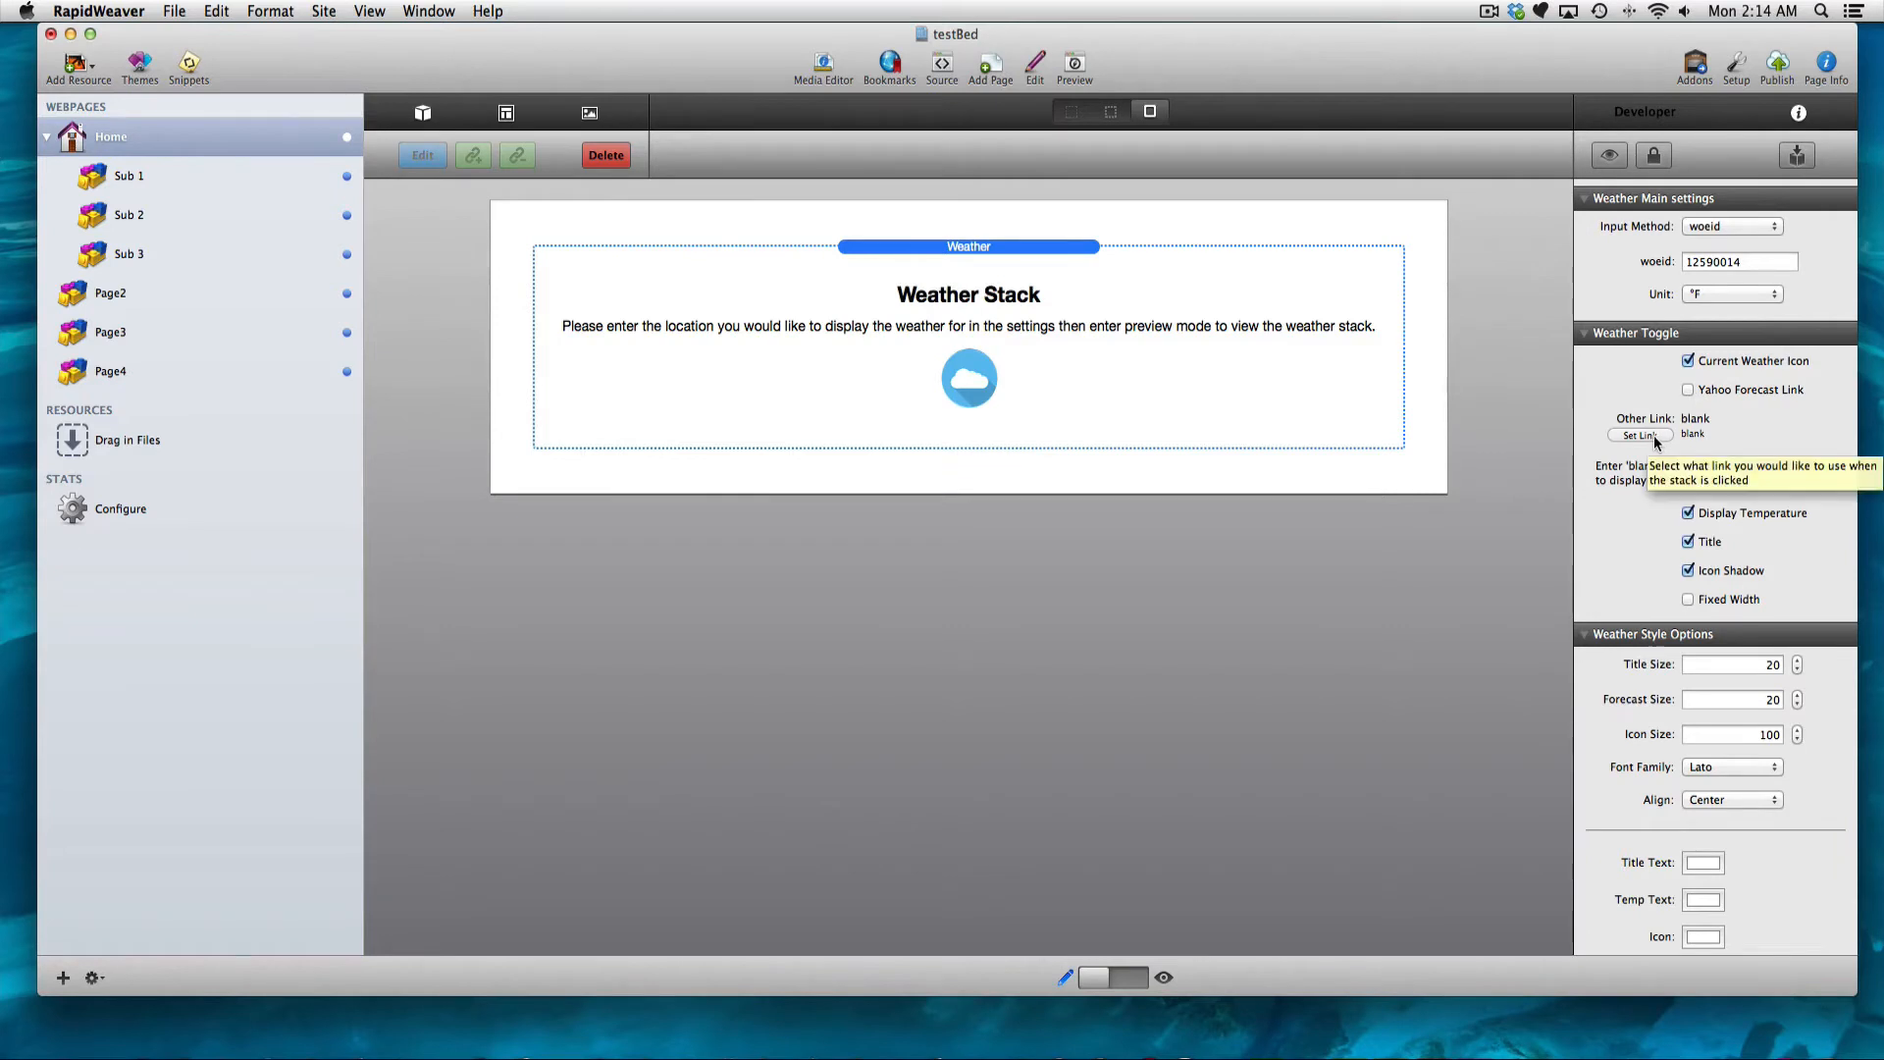
{"action": "left_click", "coordinate": [1687, 390]}
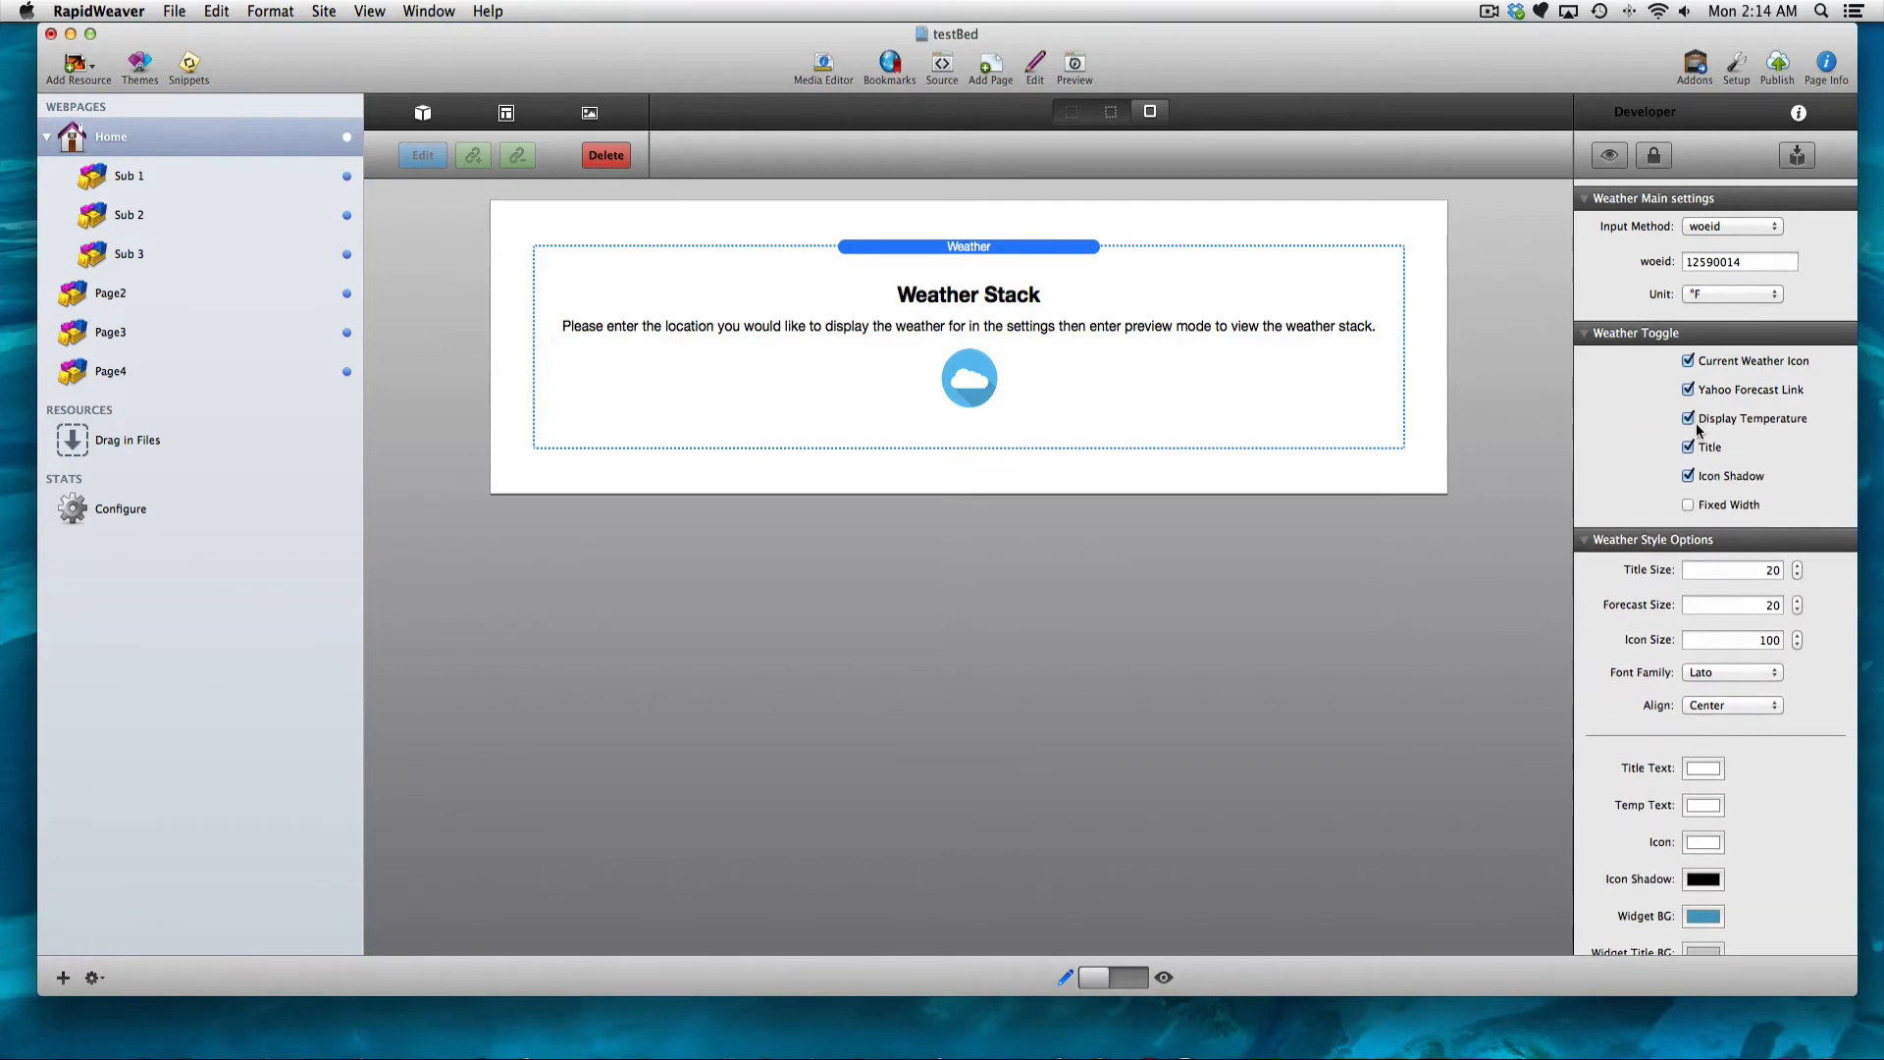
Turn off Display Temperature and check the weather widget in preview.
{"action": "left_click", "coordinate": [1688, 419]}
{"action": "left_click", "coordinate": [1114, 977]}
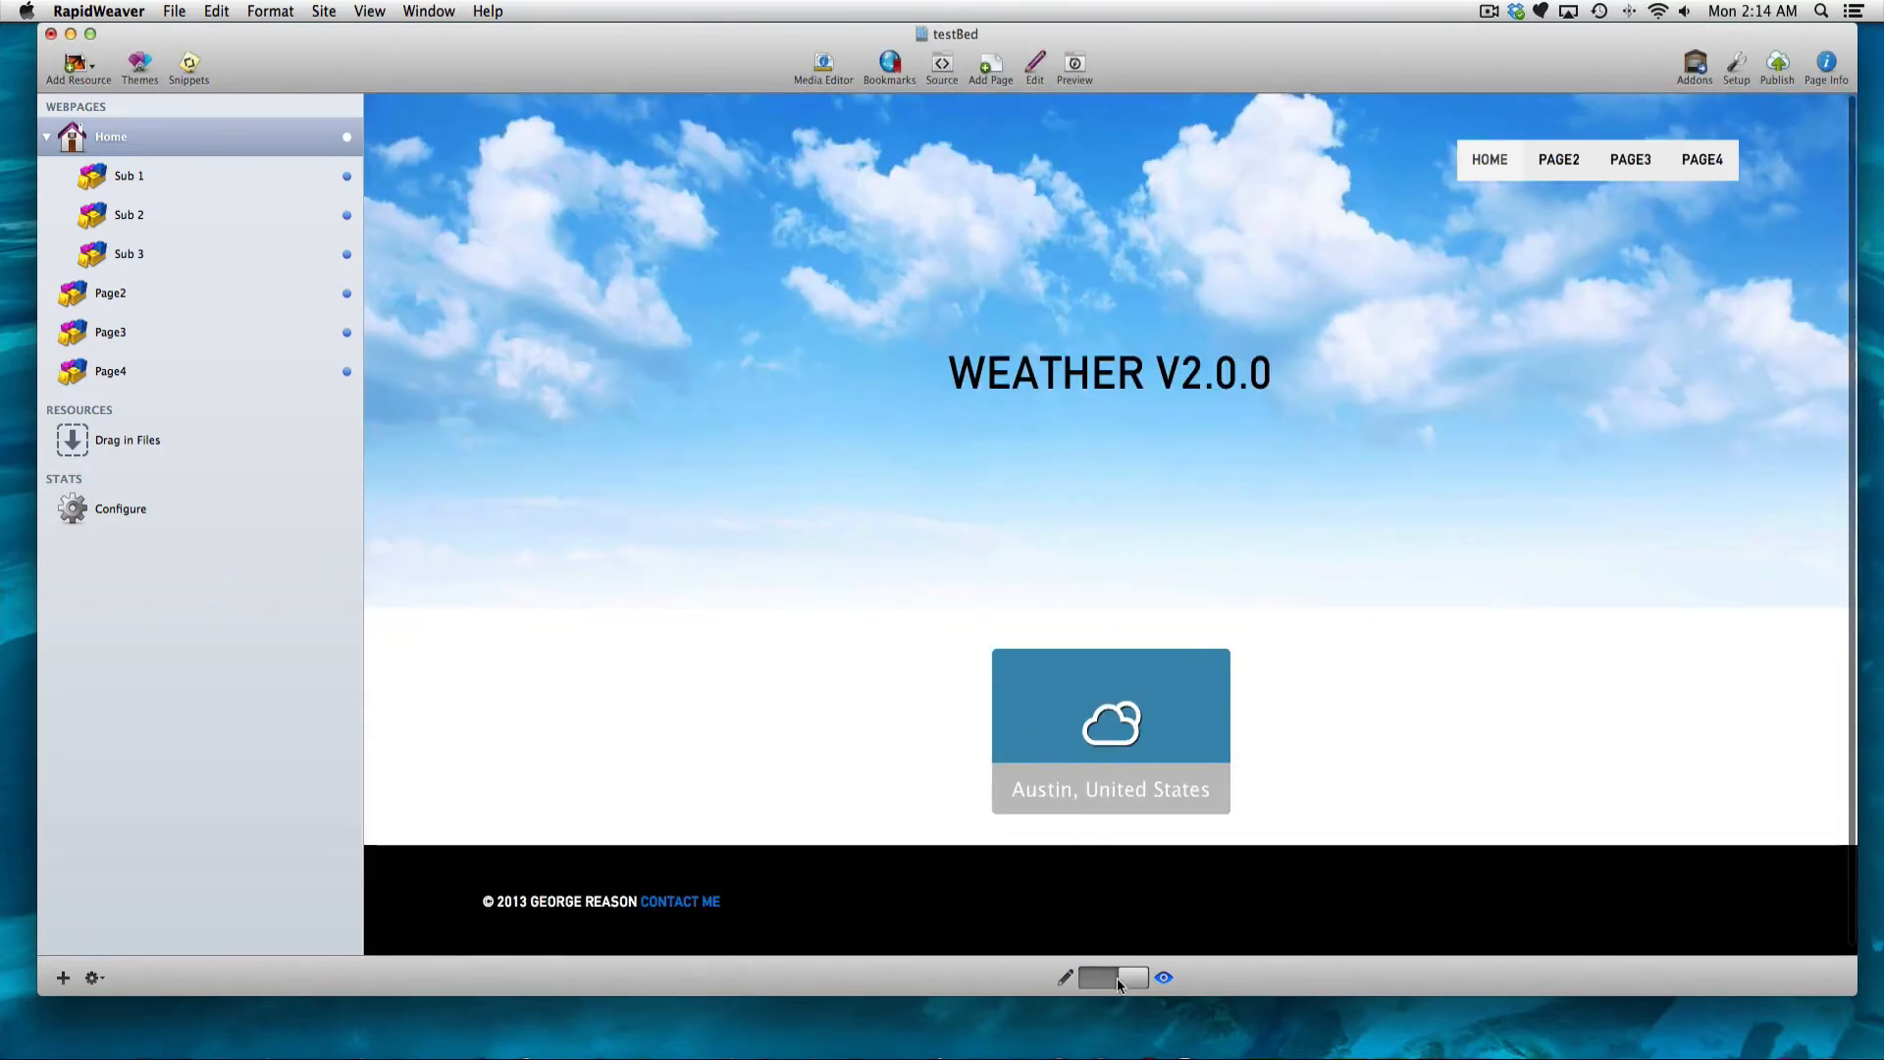
{"action": "left_click", "coordinate": [1117, 978]}
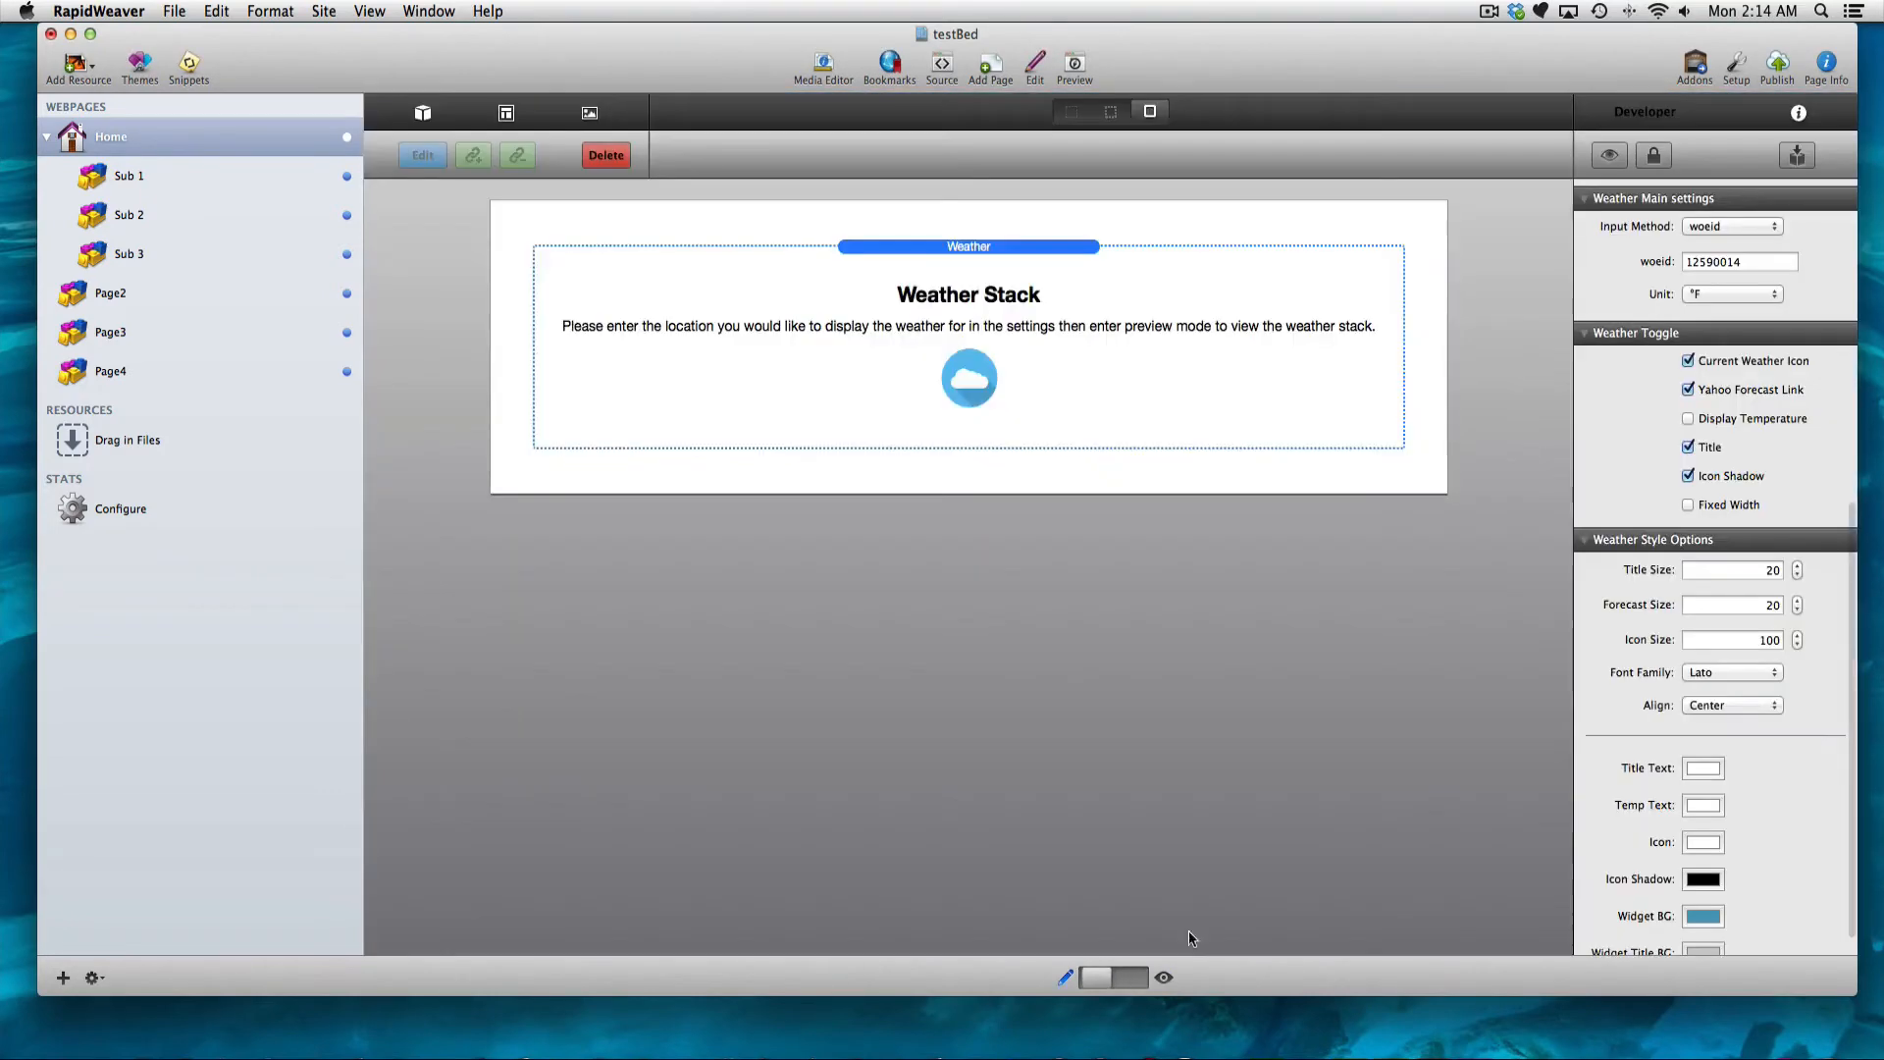
Preview the page with Title also turned off, and re-enable both Title and Display Temperature.
{"action": "left_click", "coordinate": [1688, 449]}
{"action": "left_click", "coordinate": [1117, 976]}
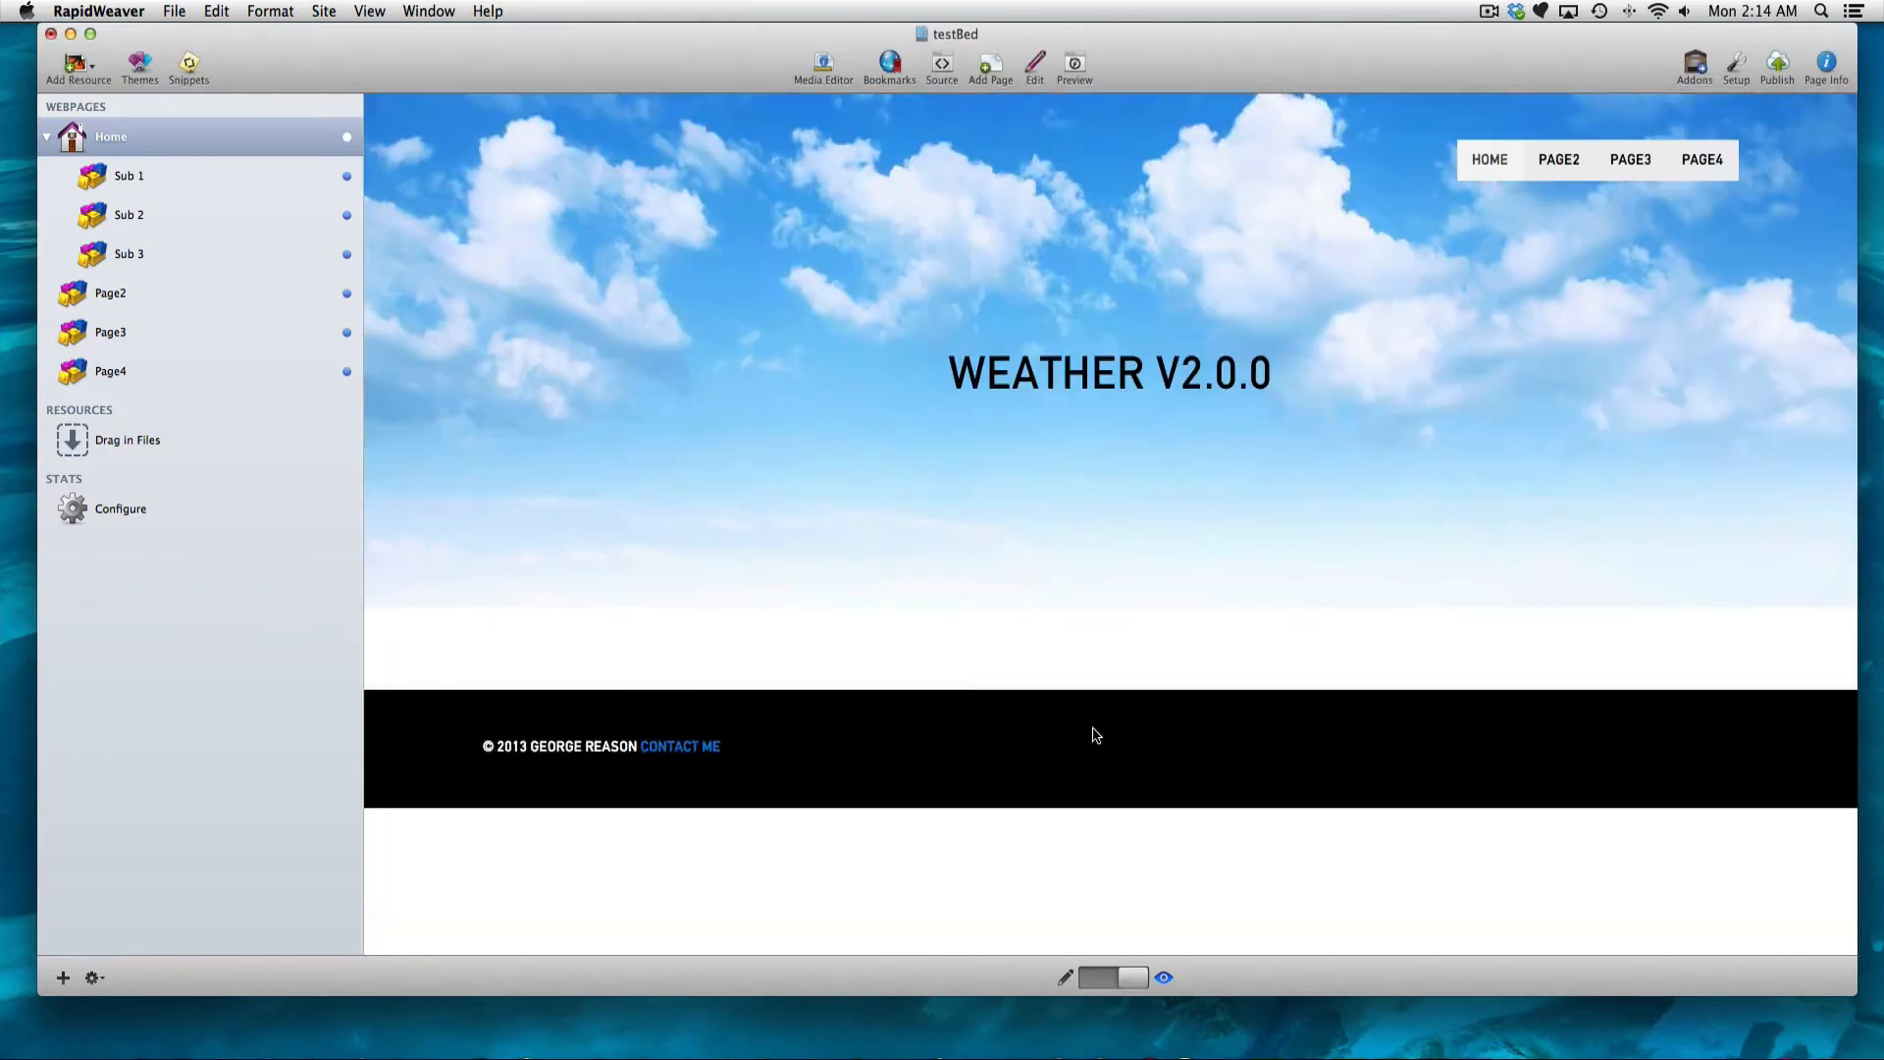
{"action": "left_click", "coordinate": [1126, 968]}
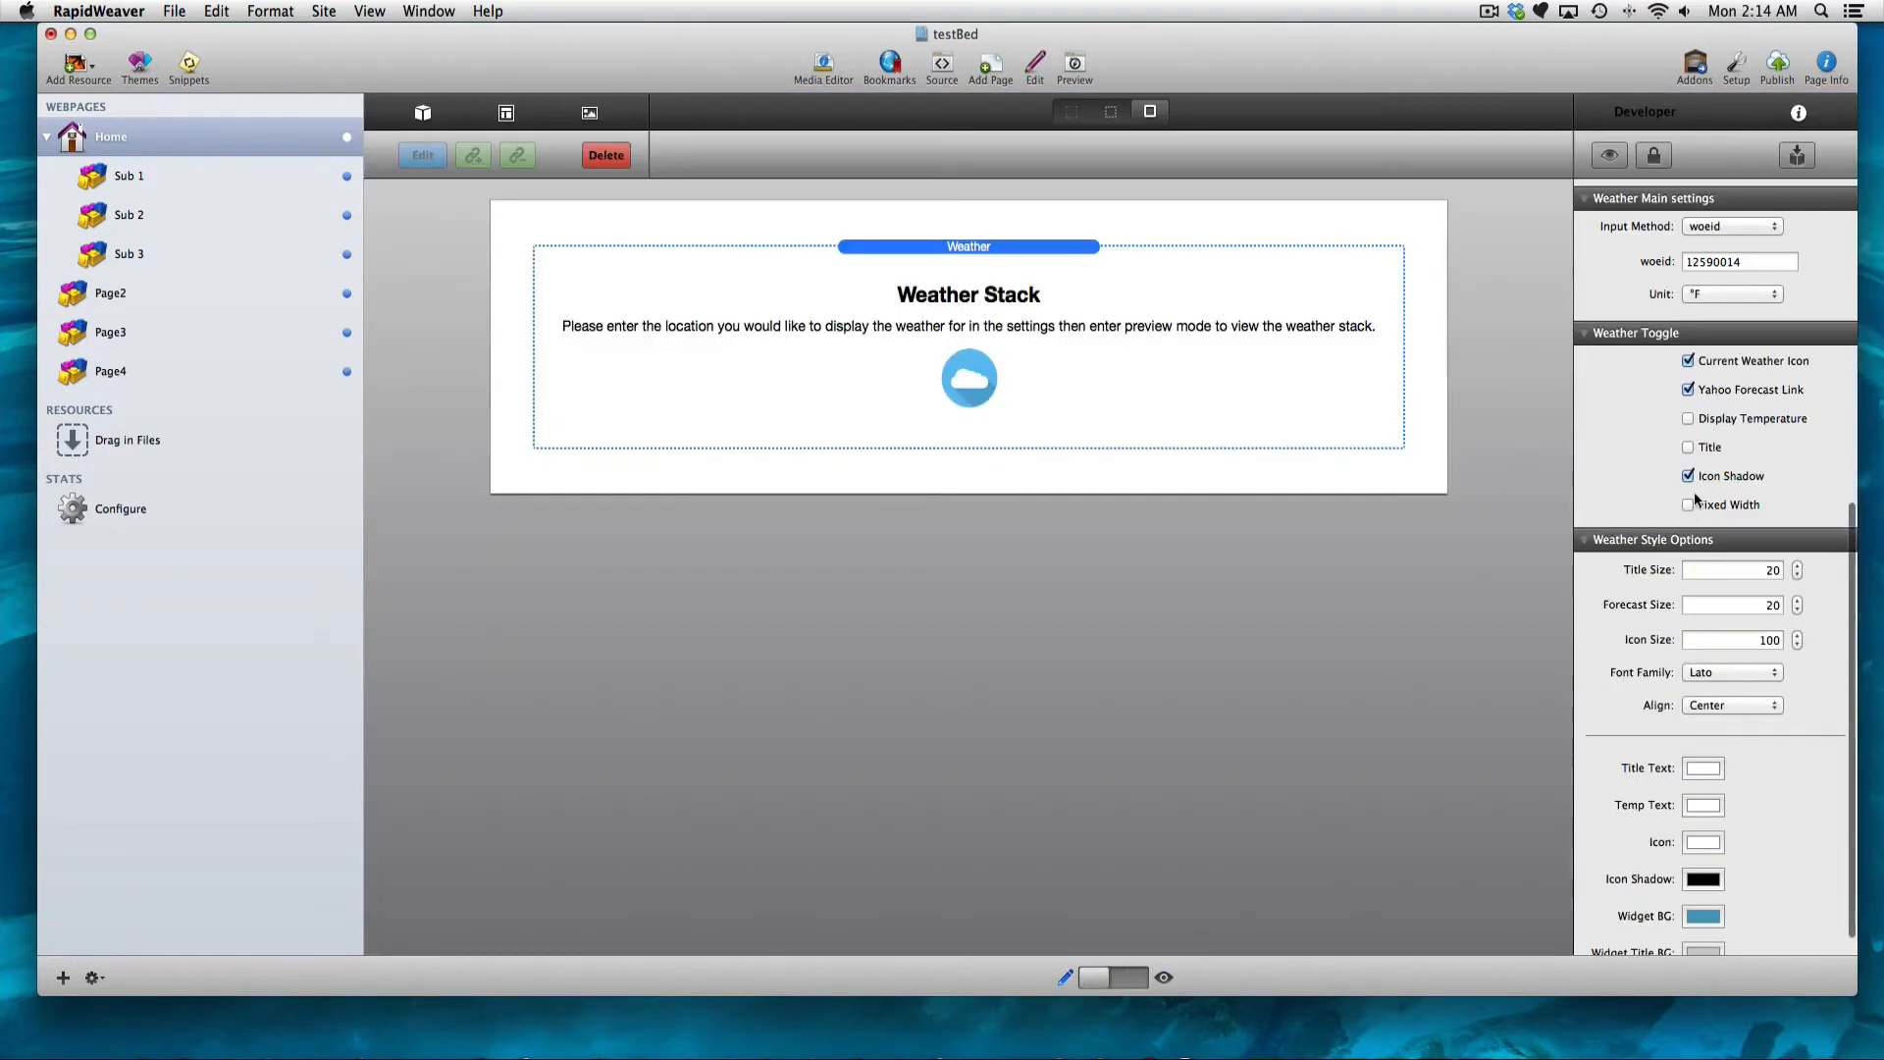
{"action": "left_click", "coordinate": [1688, 446]}
Toggle Icon Shadow to check its colour option in the style settings, leaving the shadow turned off.
{"action": "left_click", "coordinate": [1688, 477]}
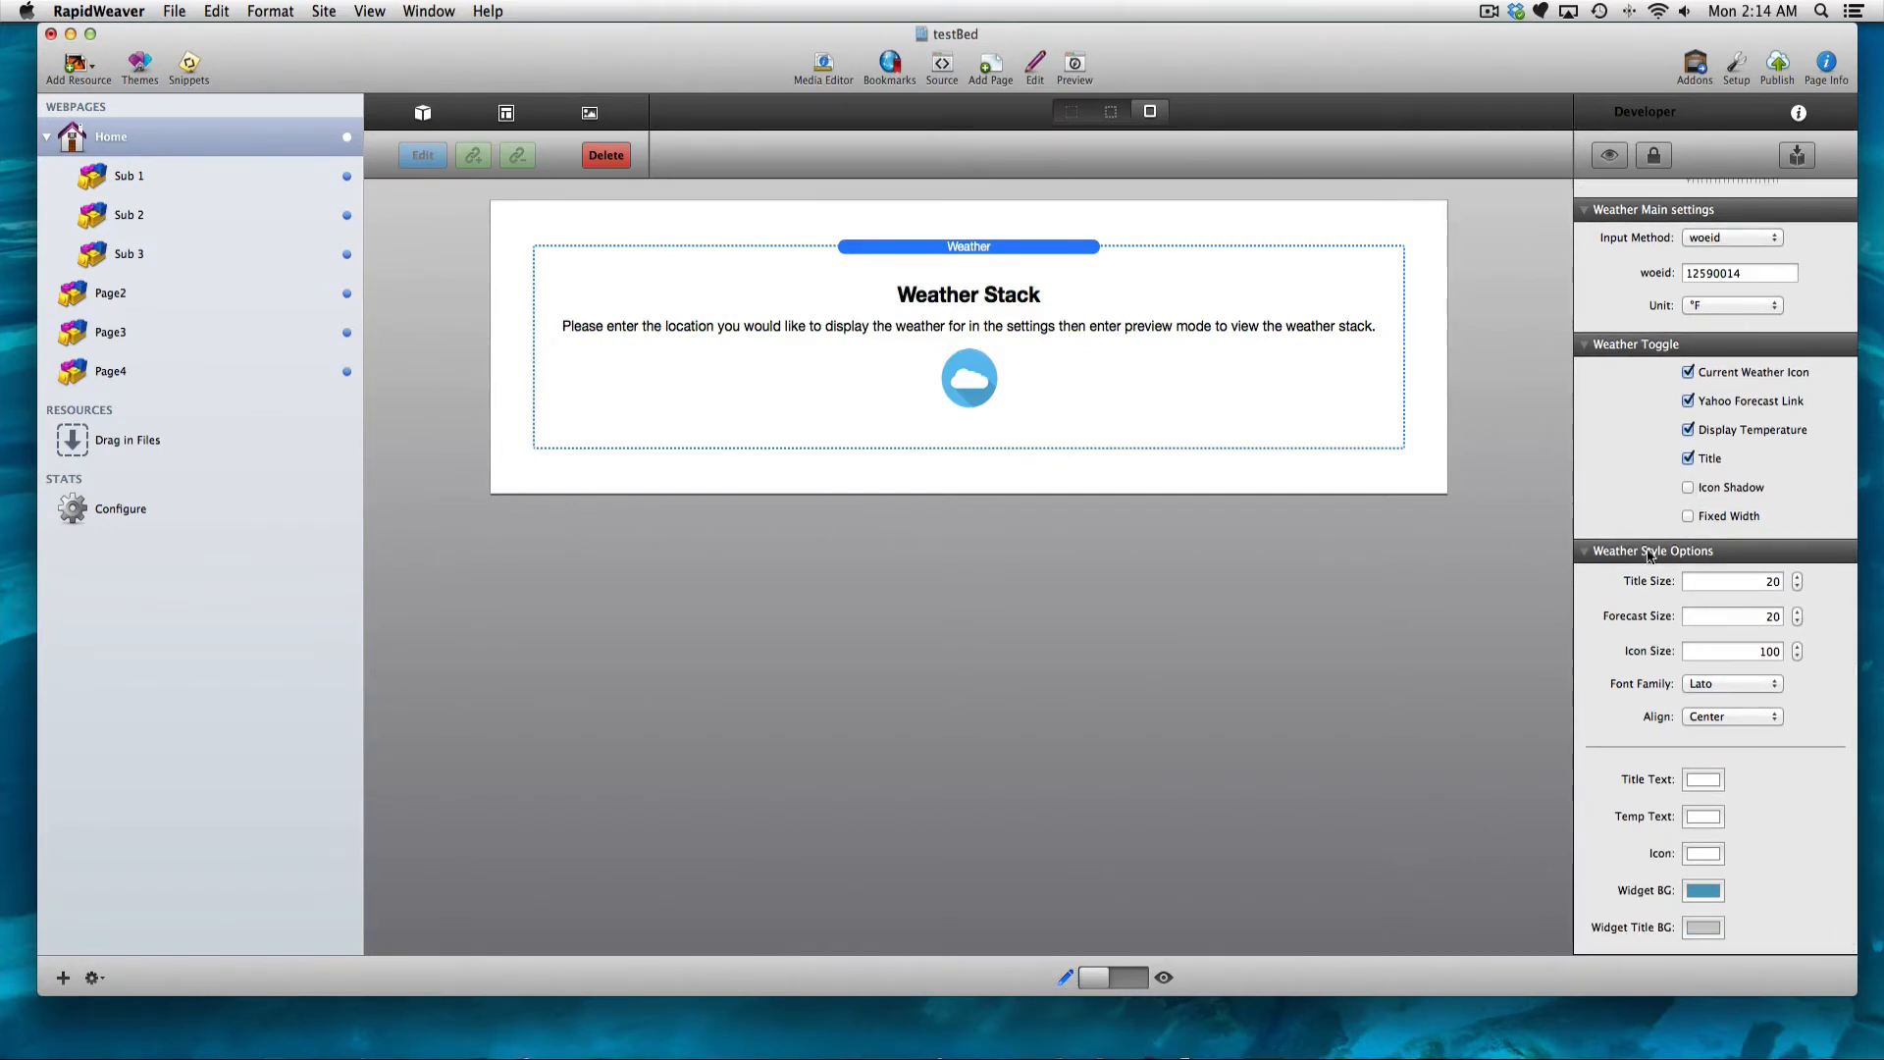
{"action": "left_click", "coordinate": [1688, 489]}
{"action": "left_click", "coordinate": [1688, 489]}
{"action": "left_click", "coordinate": [1688, 489]}
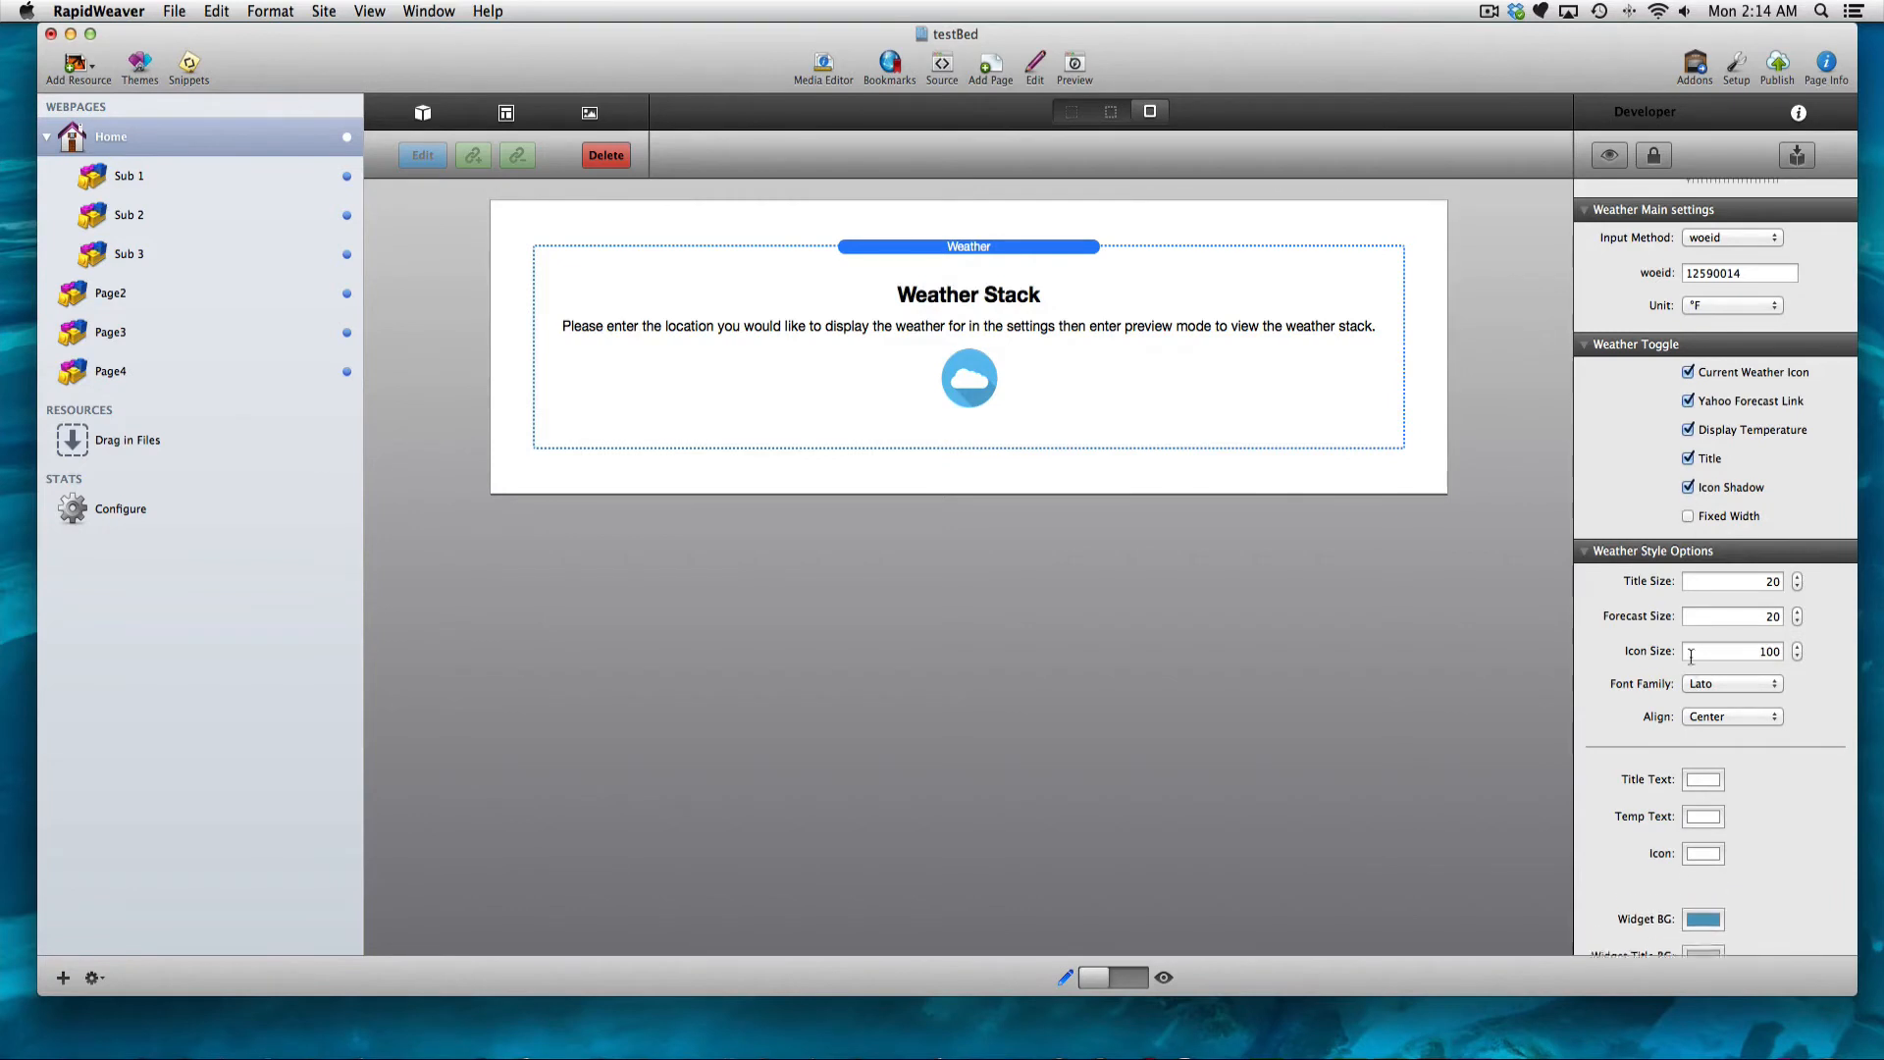
{"action": "scroll", "coordinate": [1699, 658], "scroll_direction": "down", "scroll_amount": 2}
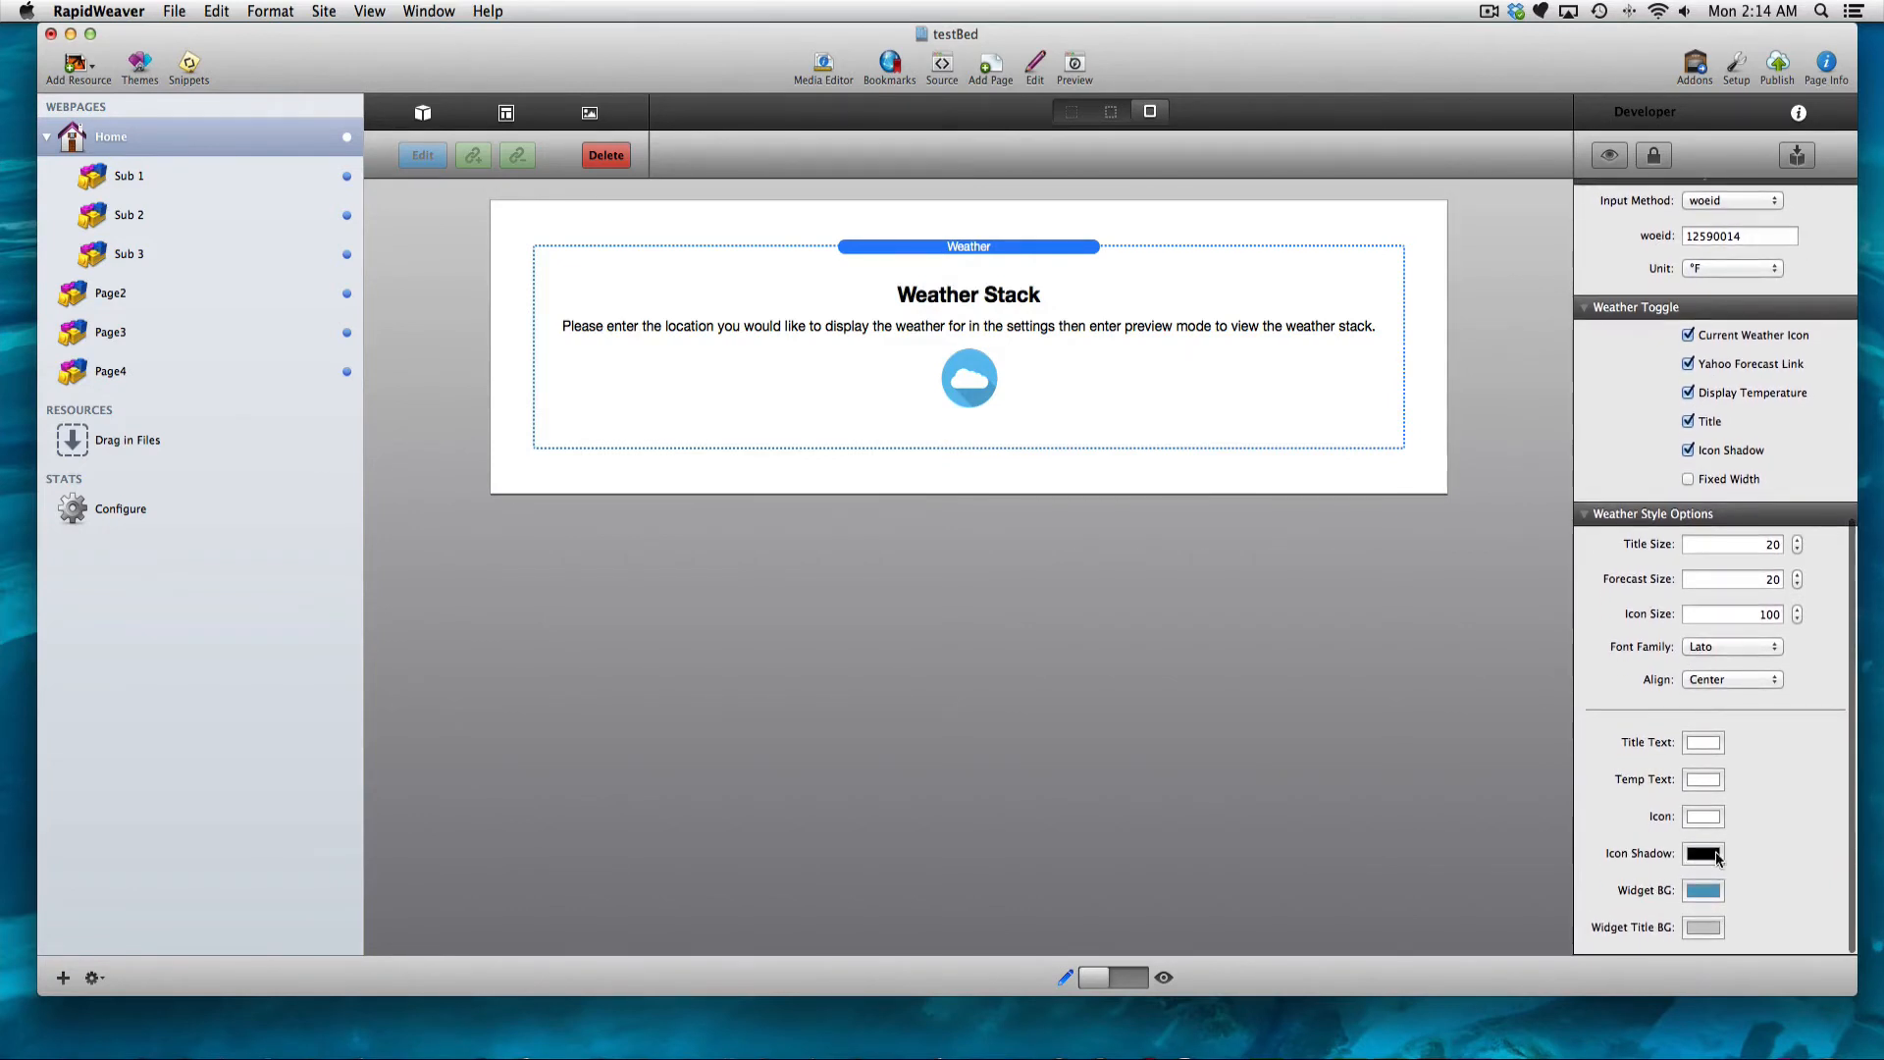
{"action": "left_click", "coordinate": [1688, 449]}
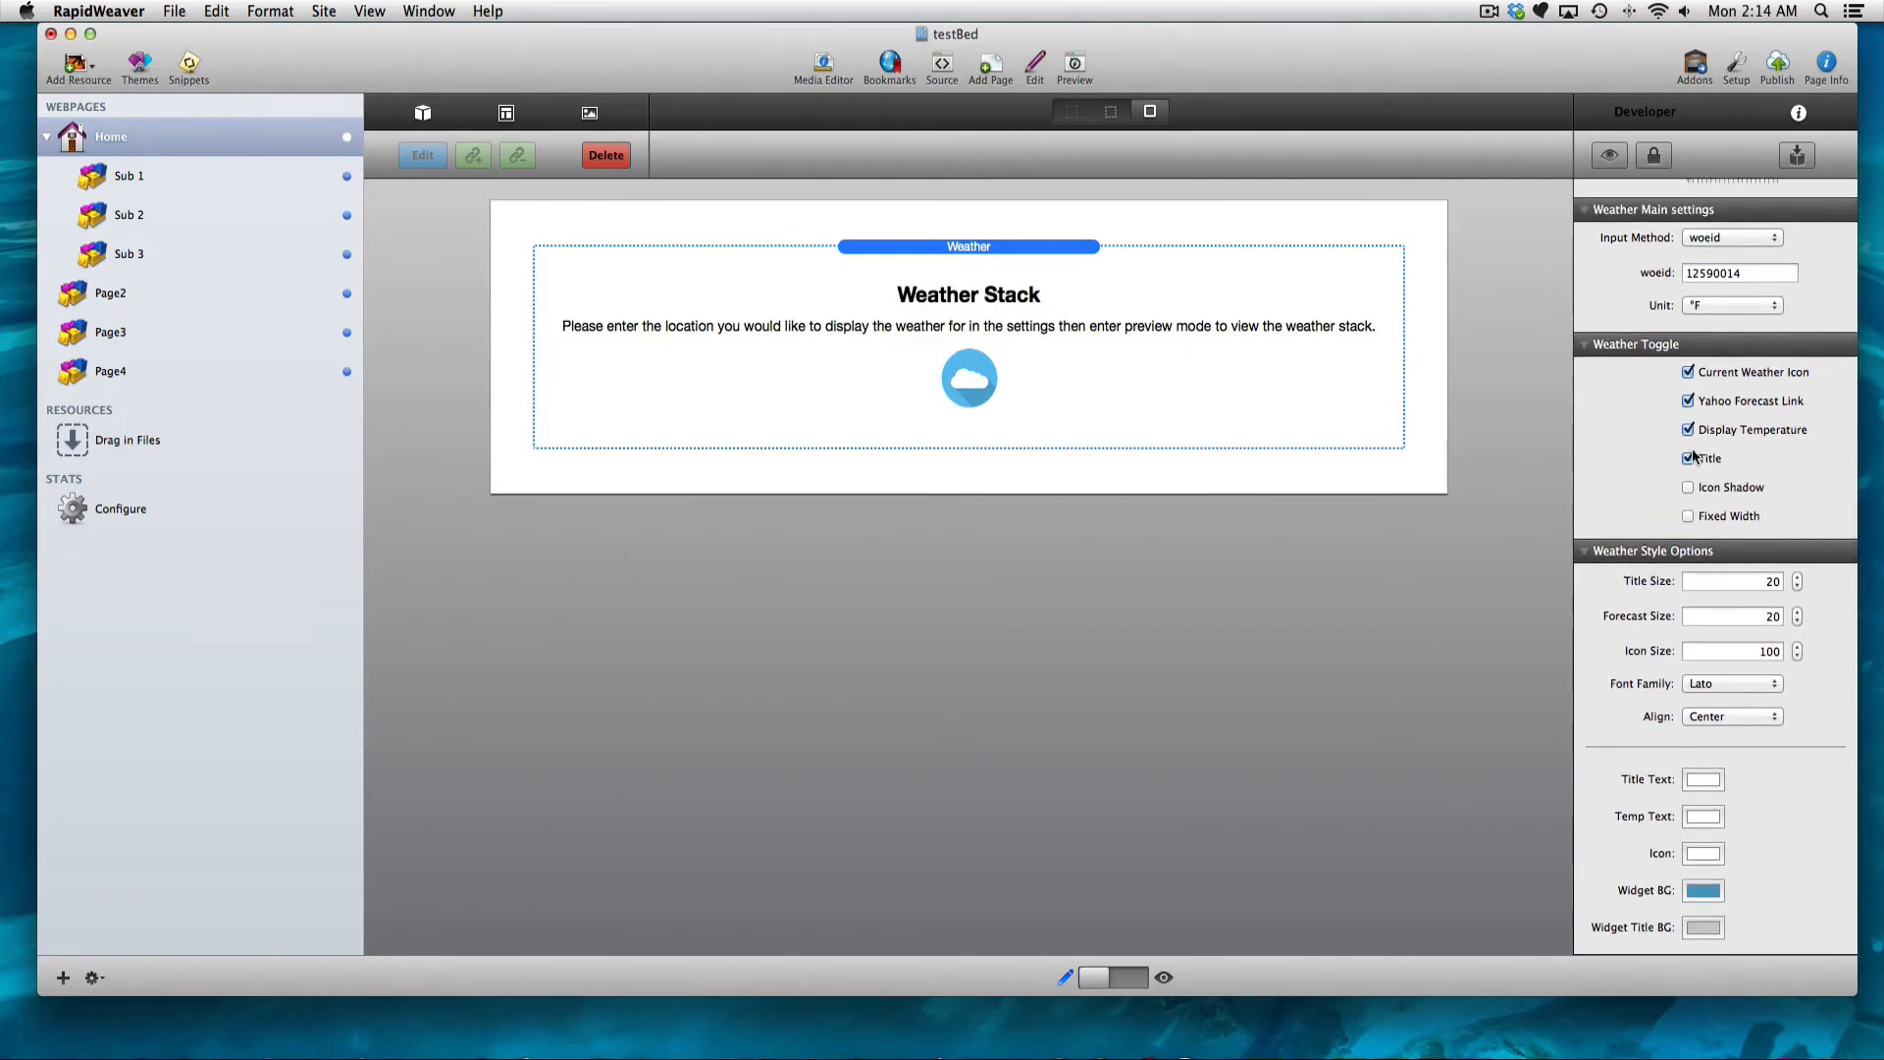
{"action": "scroll", "coordinate": [1694, 490], "scroll_direction": "down", "scroll_amount": 2}
Turn on Fixed Width to view its width setting, and turn it off again.
{"action": "left_click", "coordinate": [1689, 517]}
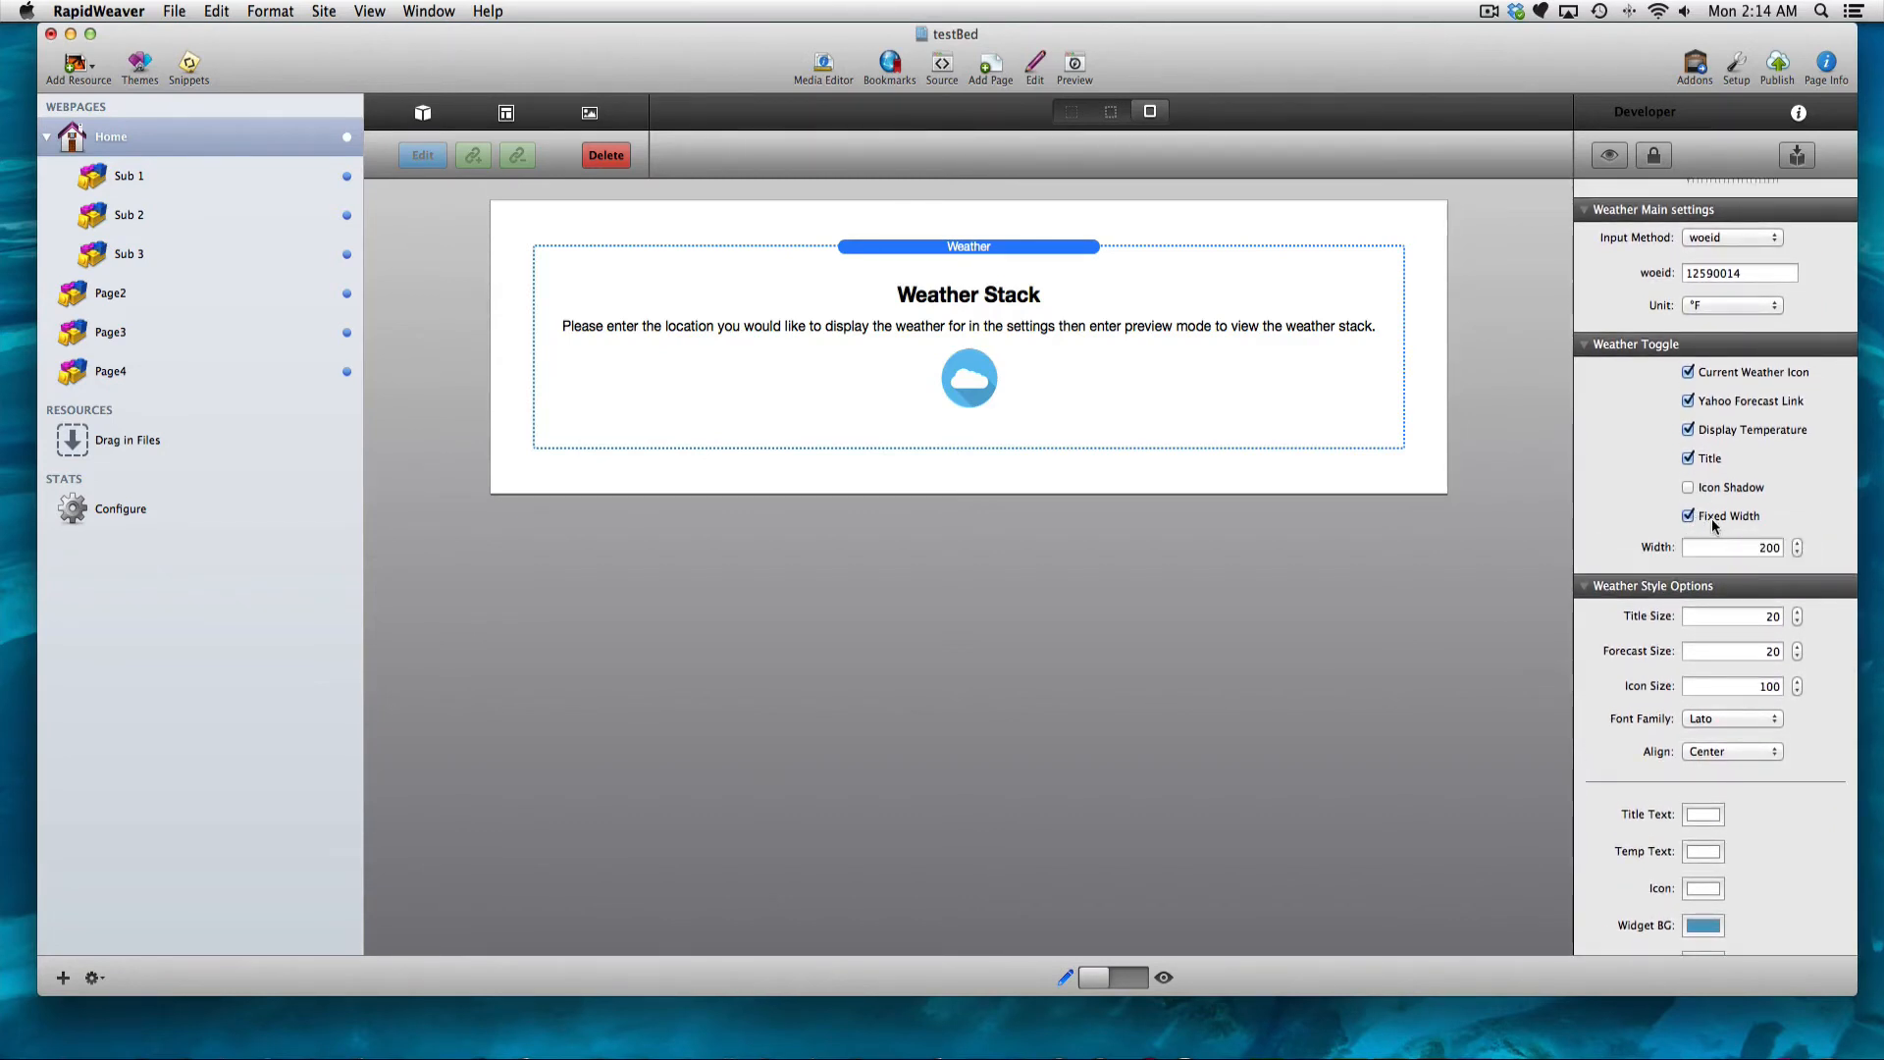
{"action": "left_click", "coordinate": [1688, 517]}
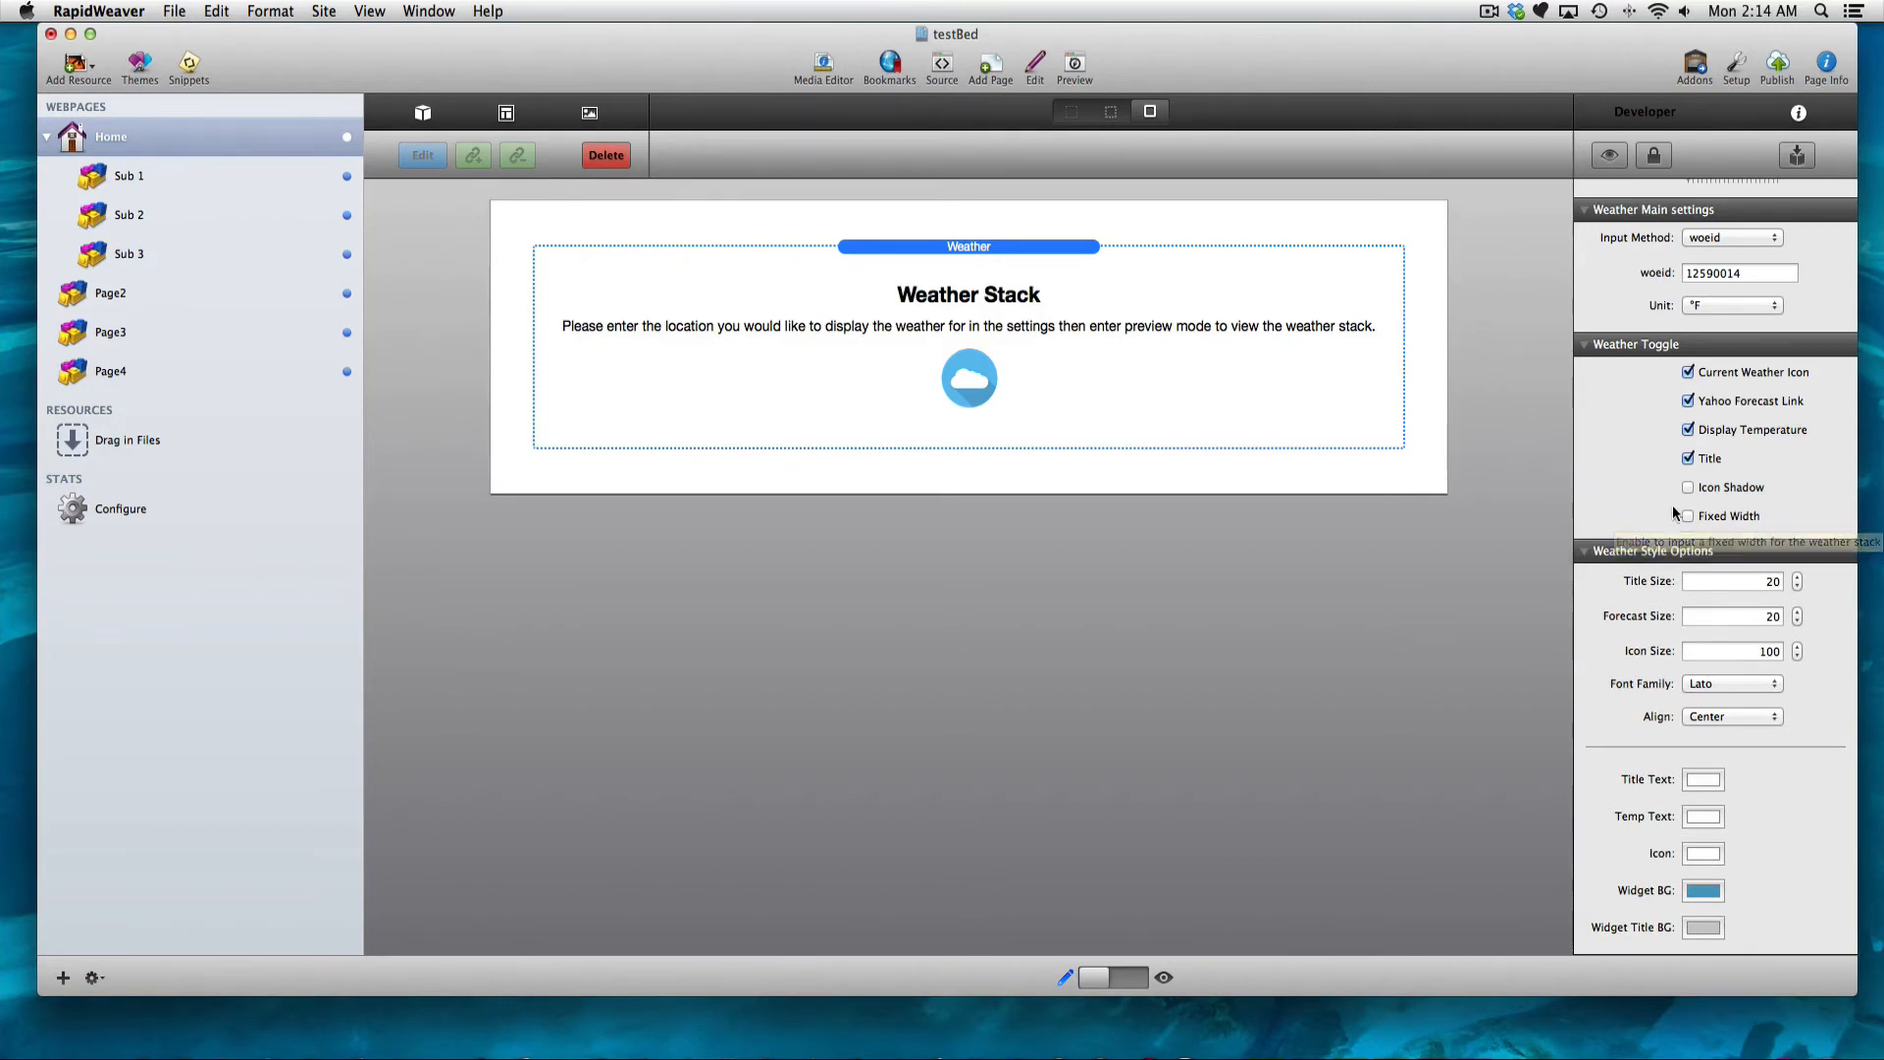
Toggle Fixed Width once more to show its width field, leaving the option off.
{"action": "left_click", "coordinate": [1689, 517]}
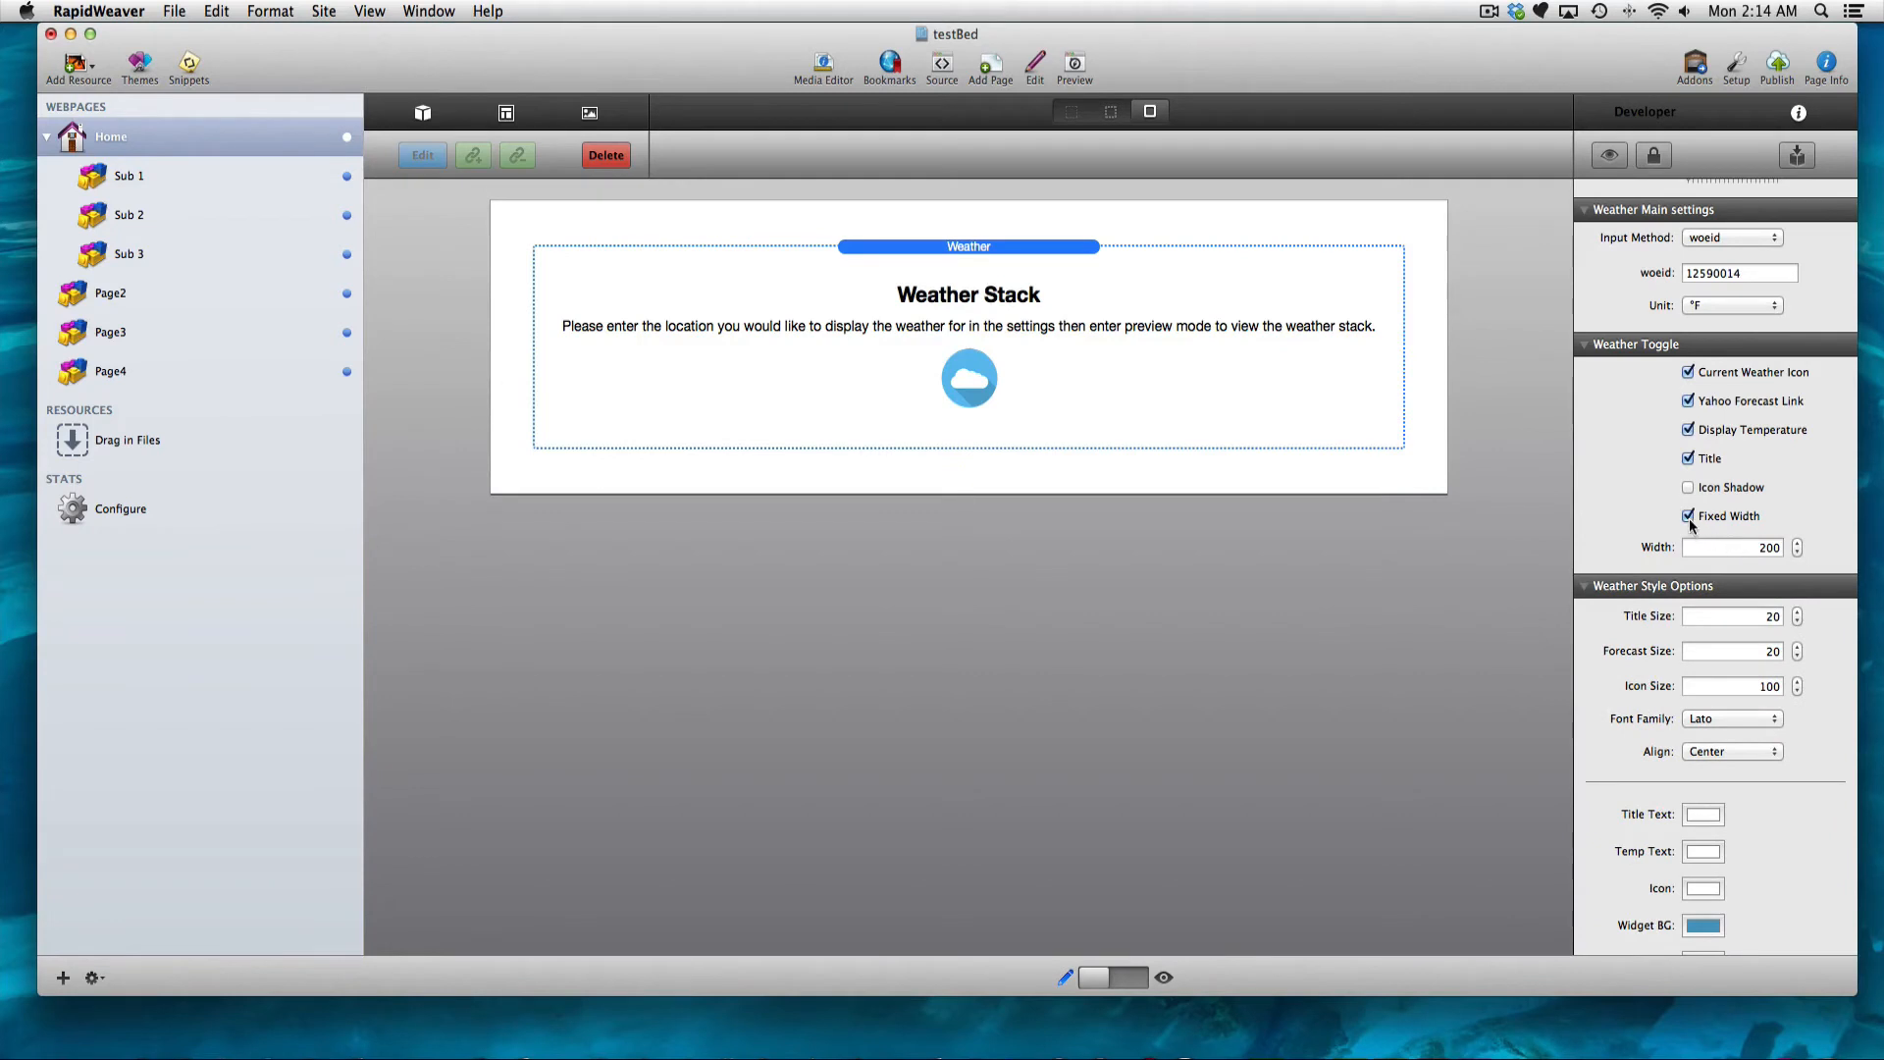
{"action": "left_click", "coordinate": [1689, 517]}
{"action": "scroll", "coordinate": [1671, 540], "scroll_direction": "down", "scroll_amount": 1}
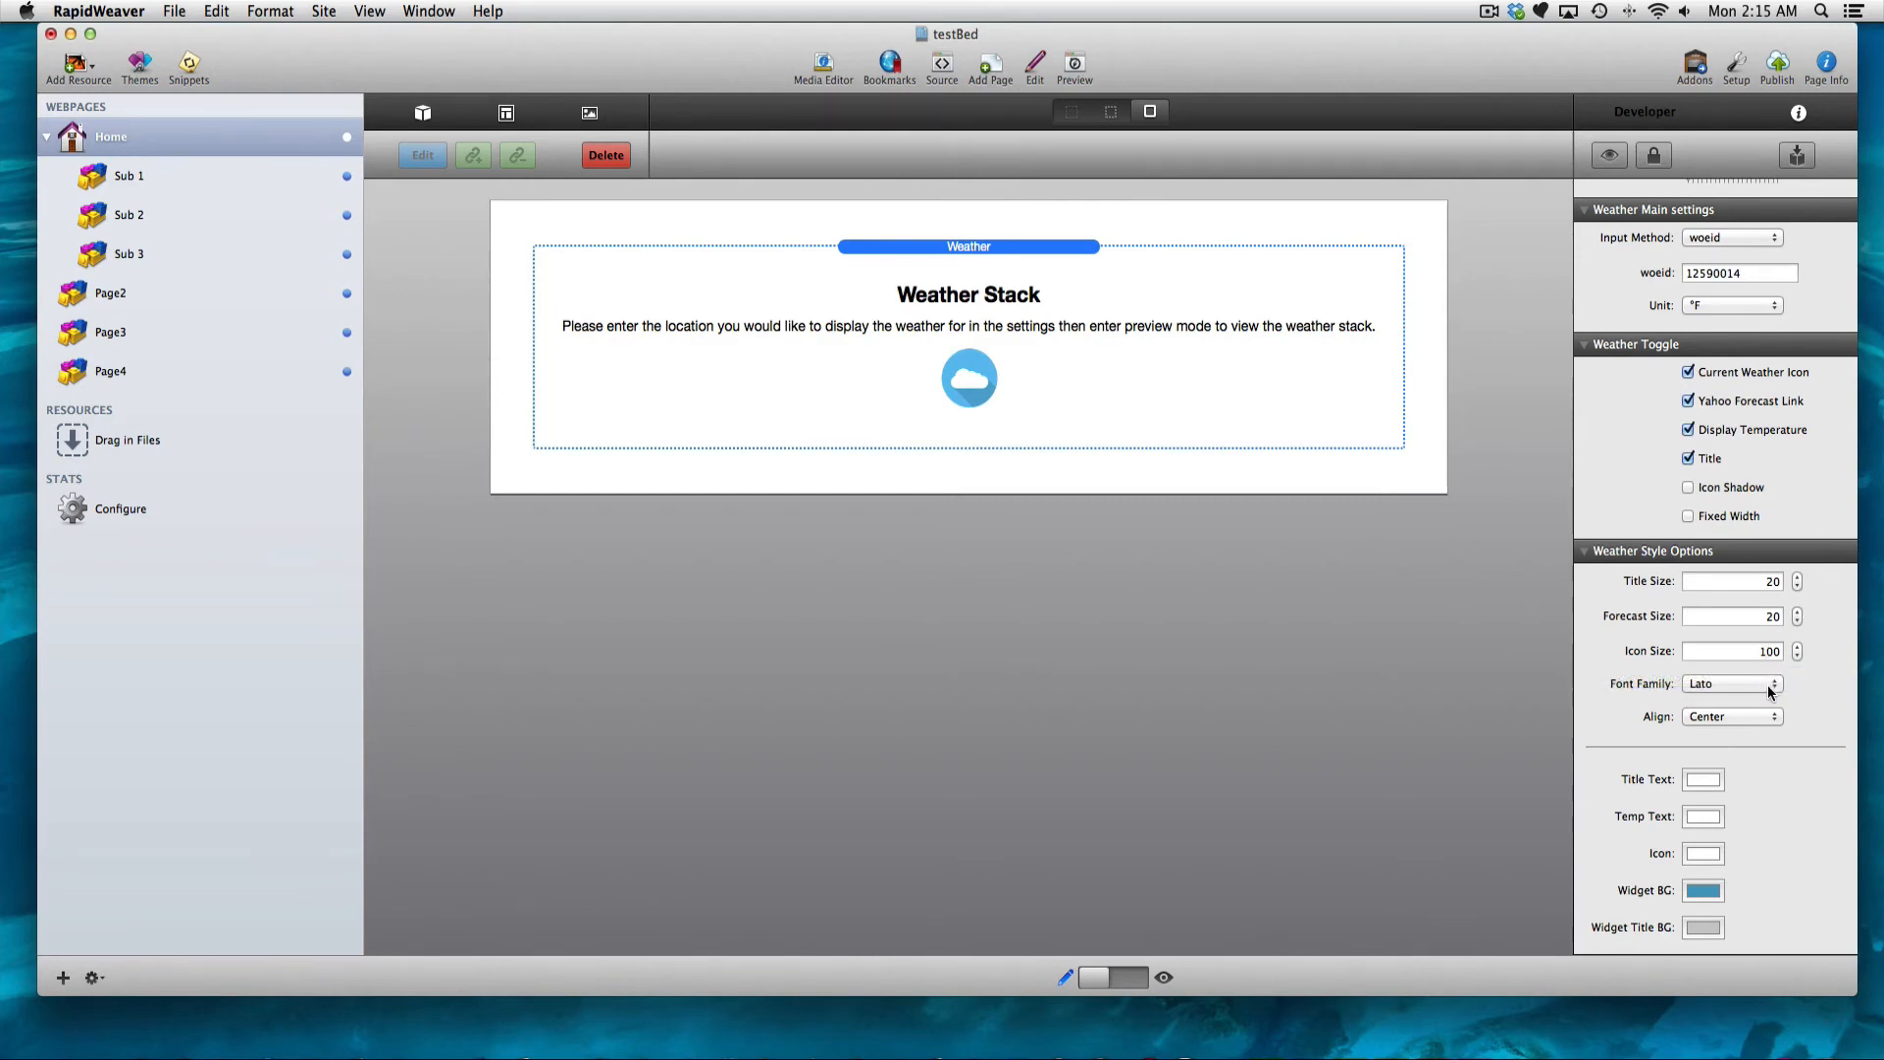
Review the available Font Family and Align choices in the Weather style options, keeping Lato and Center.
{"action": "left_click", "coordinate": [1742, 683]}
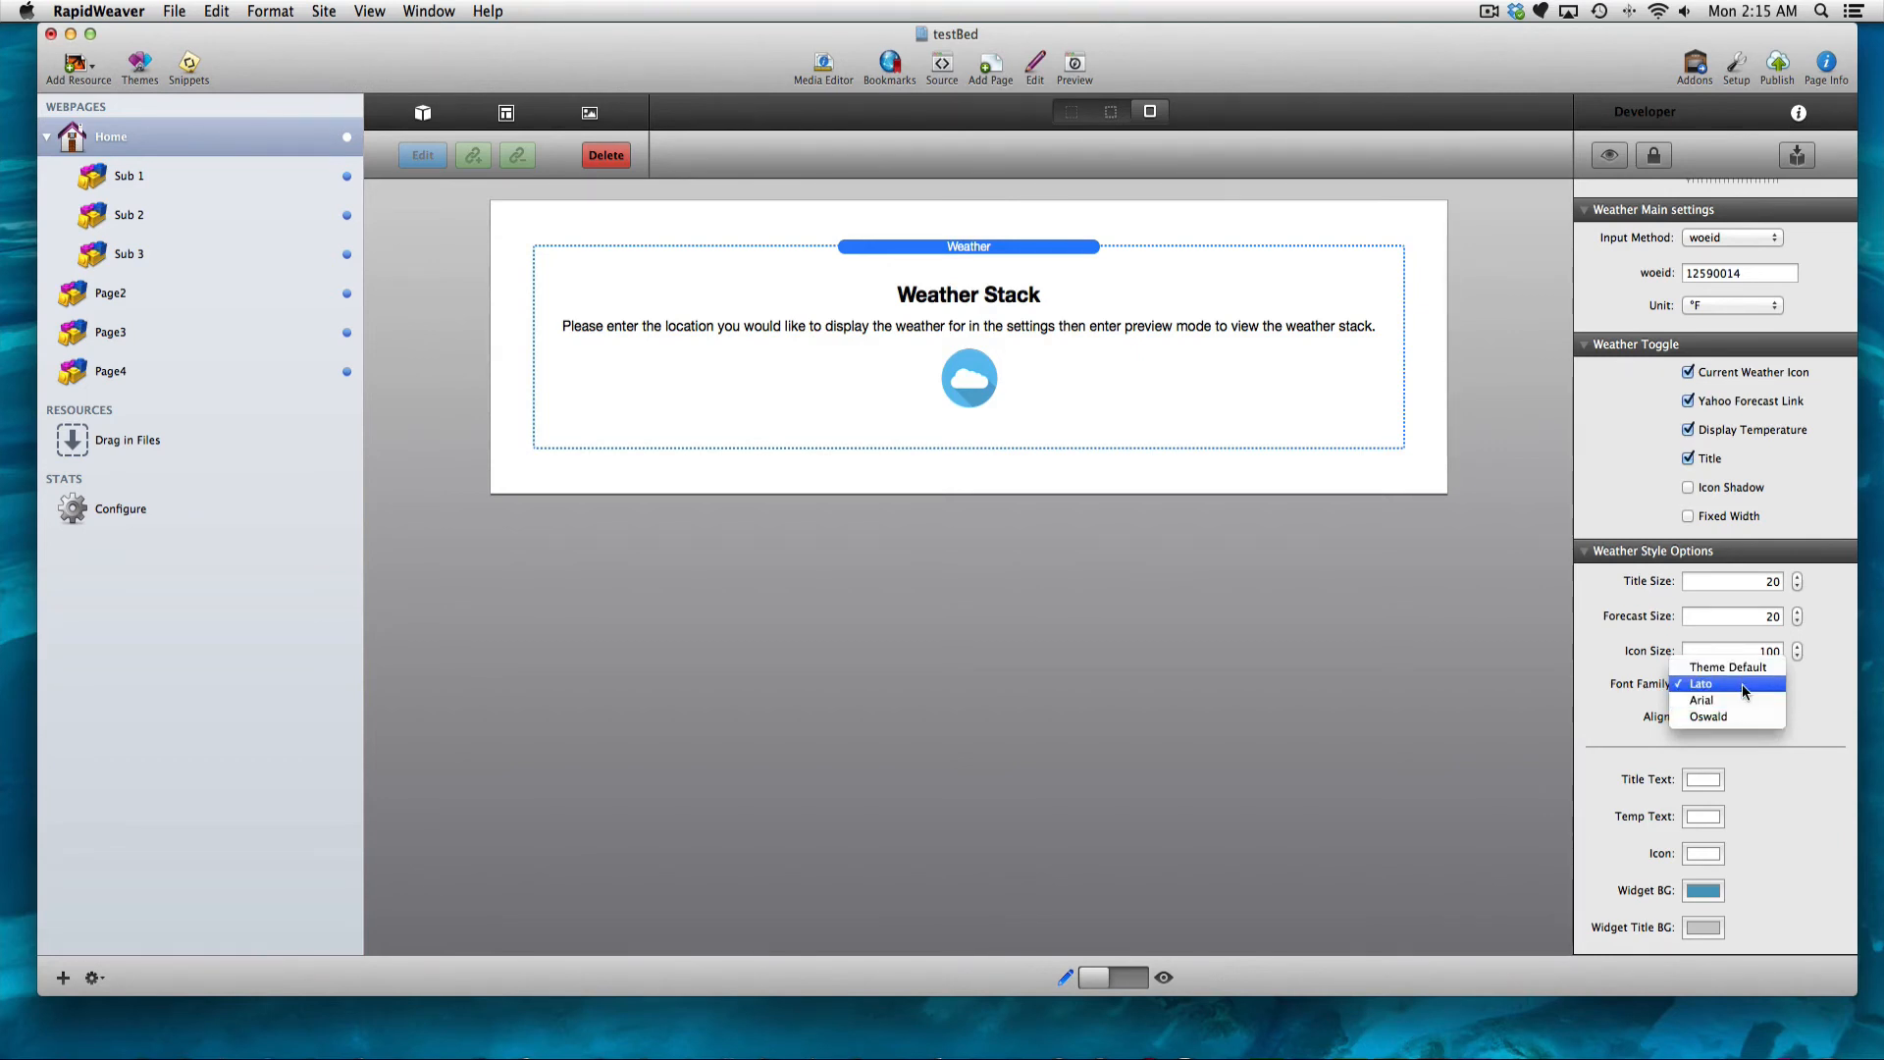
{"action": "left_click", "coordinate": [1740, 685]}
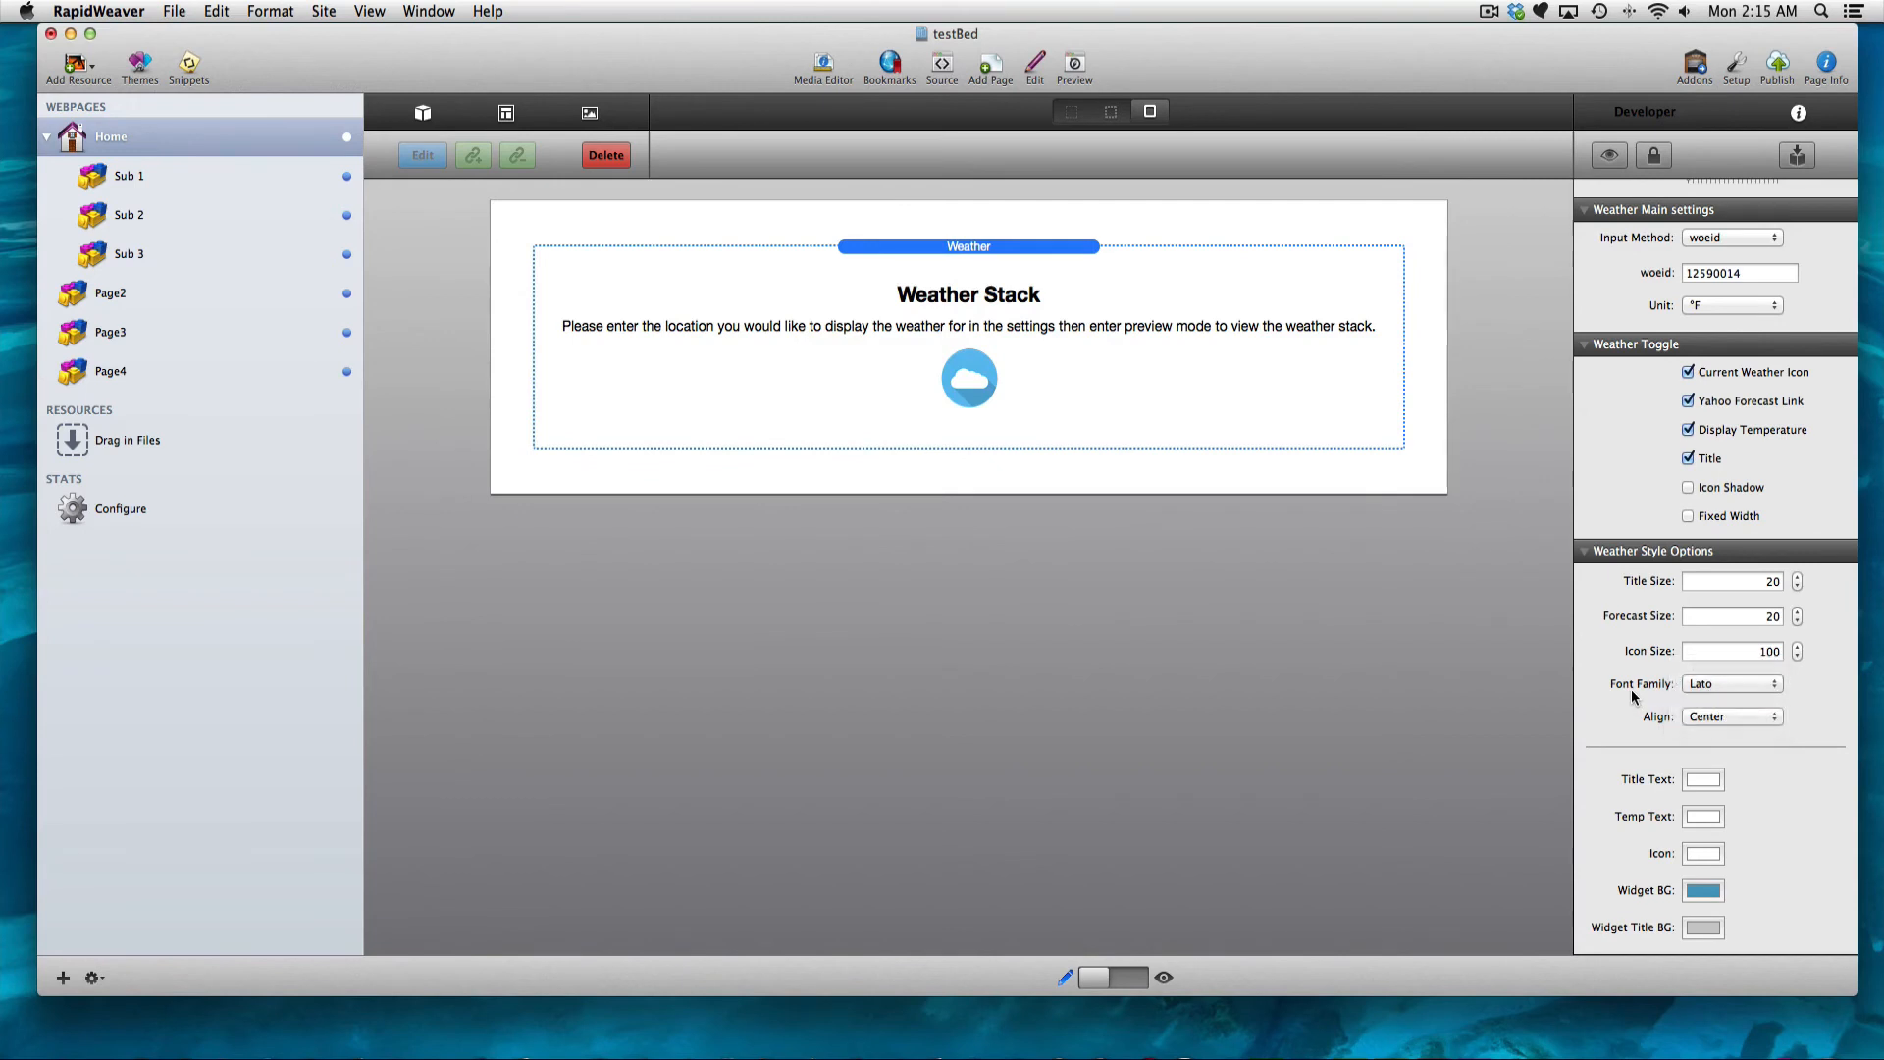
{"action": "left_click", "coordinate": [1717, 717]}
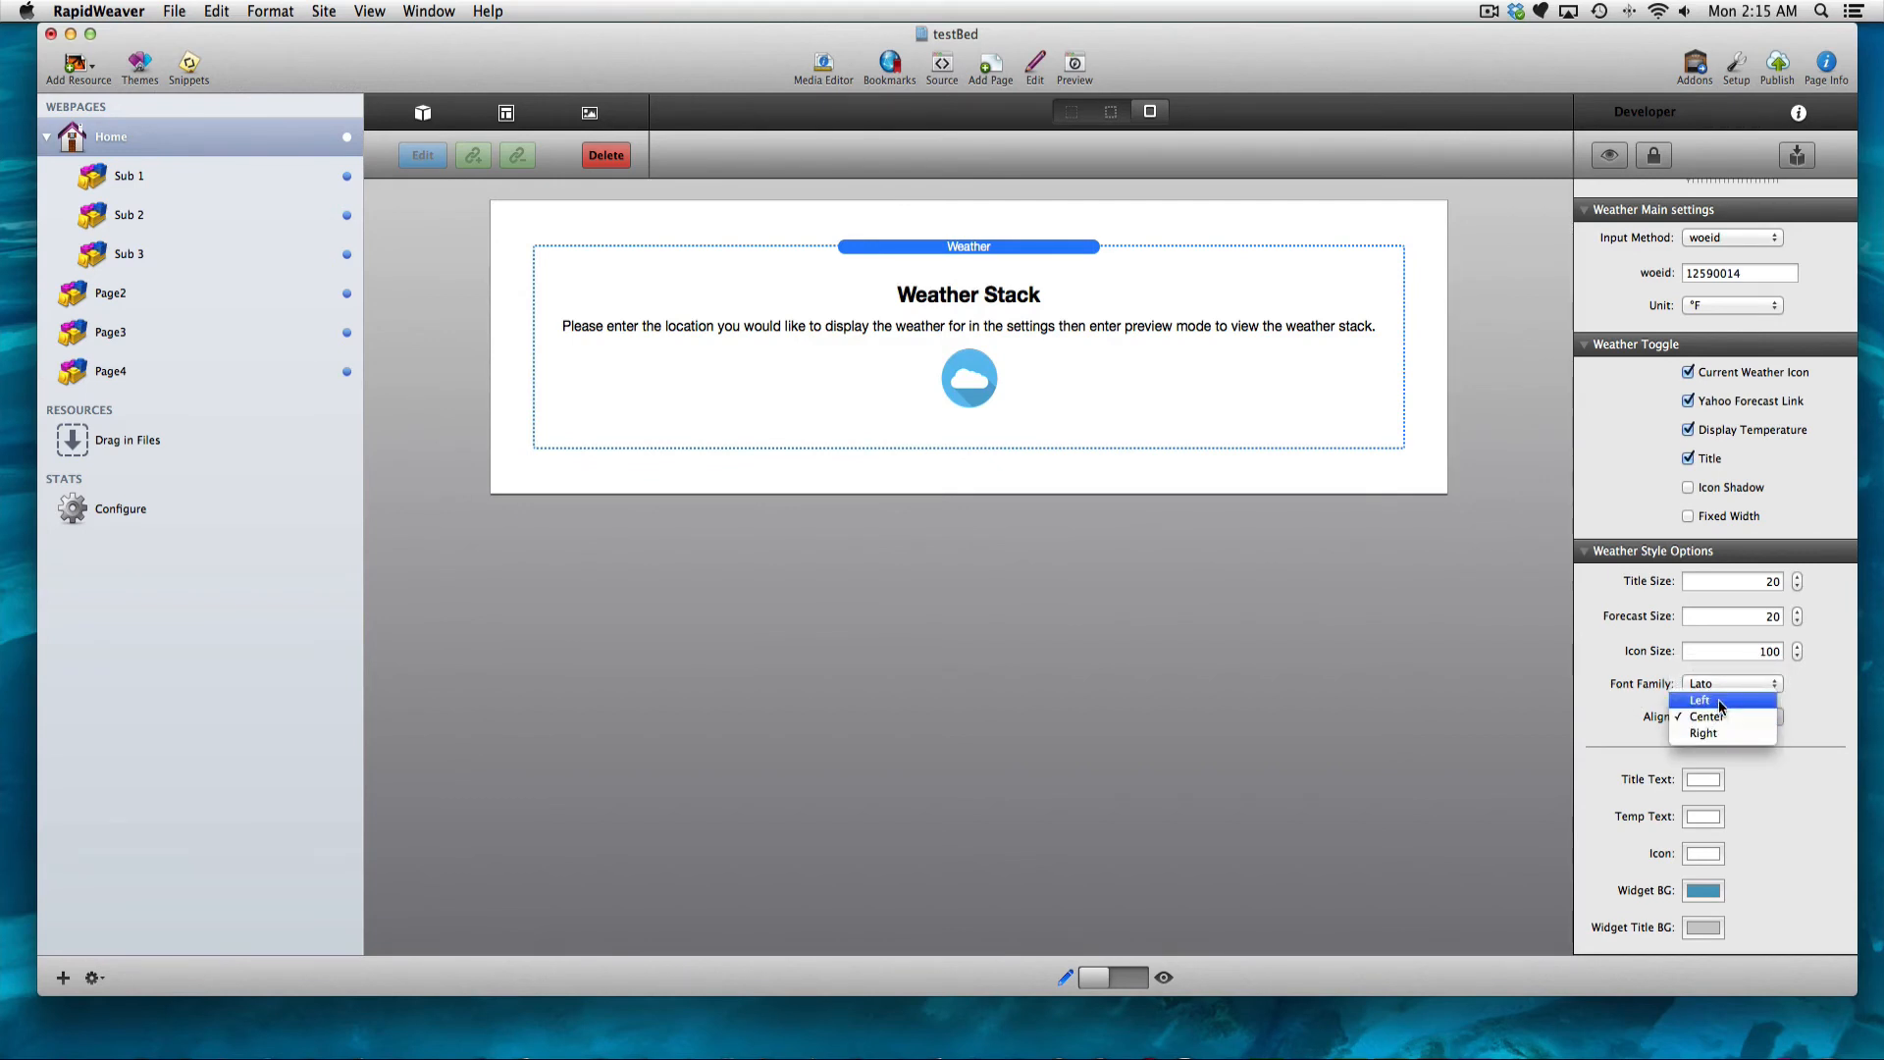
{"action": "left_click", "coordinate": [1632, 726]}
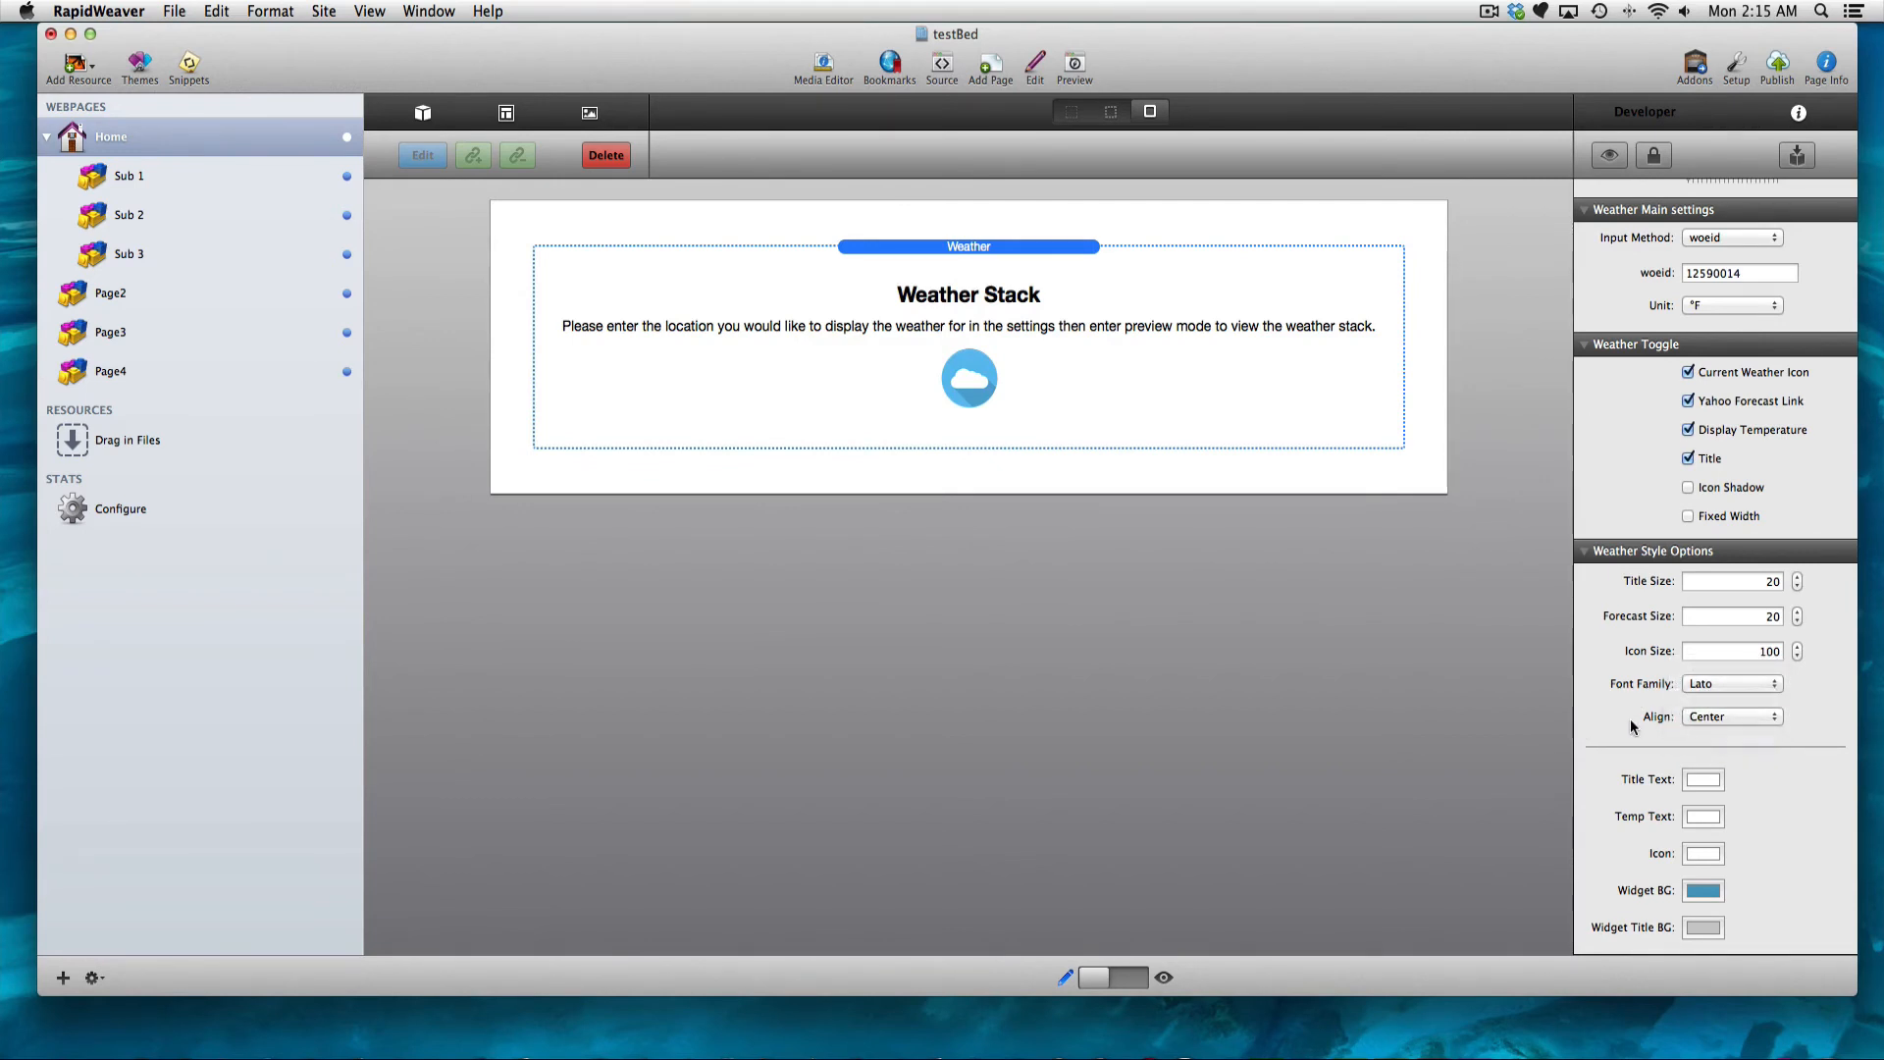
Set both the Widget BG and Widget Title BG colours of the Weather stack to white.
{"action": "scroll", "coordinate": [1634, 721], "scroll_direction": "down", "scroll_amount": 1}
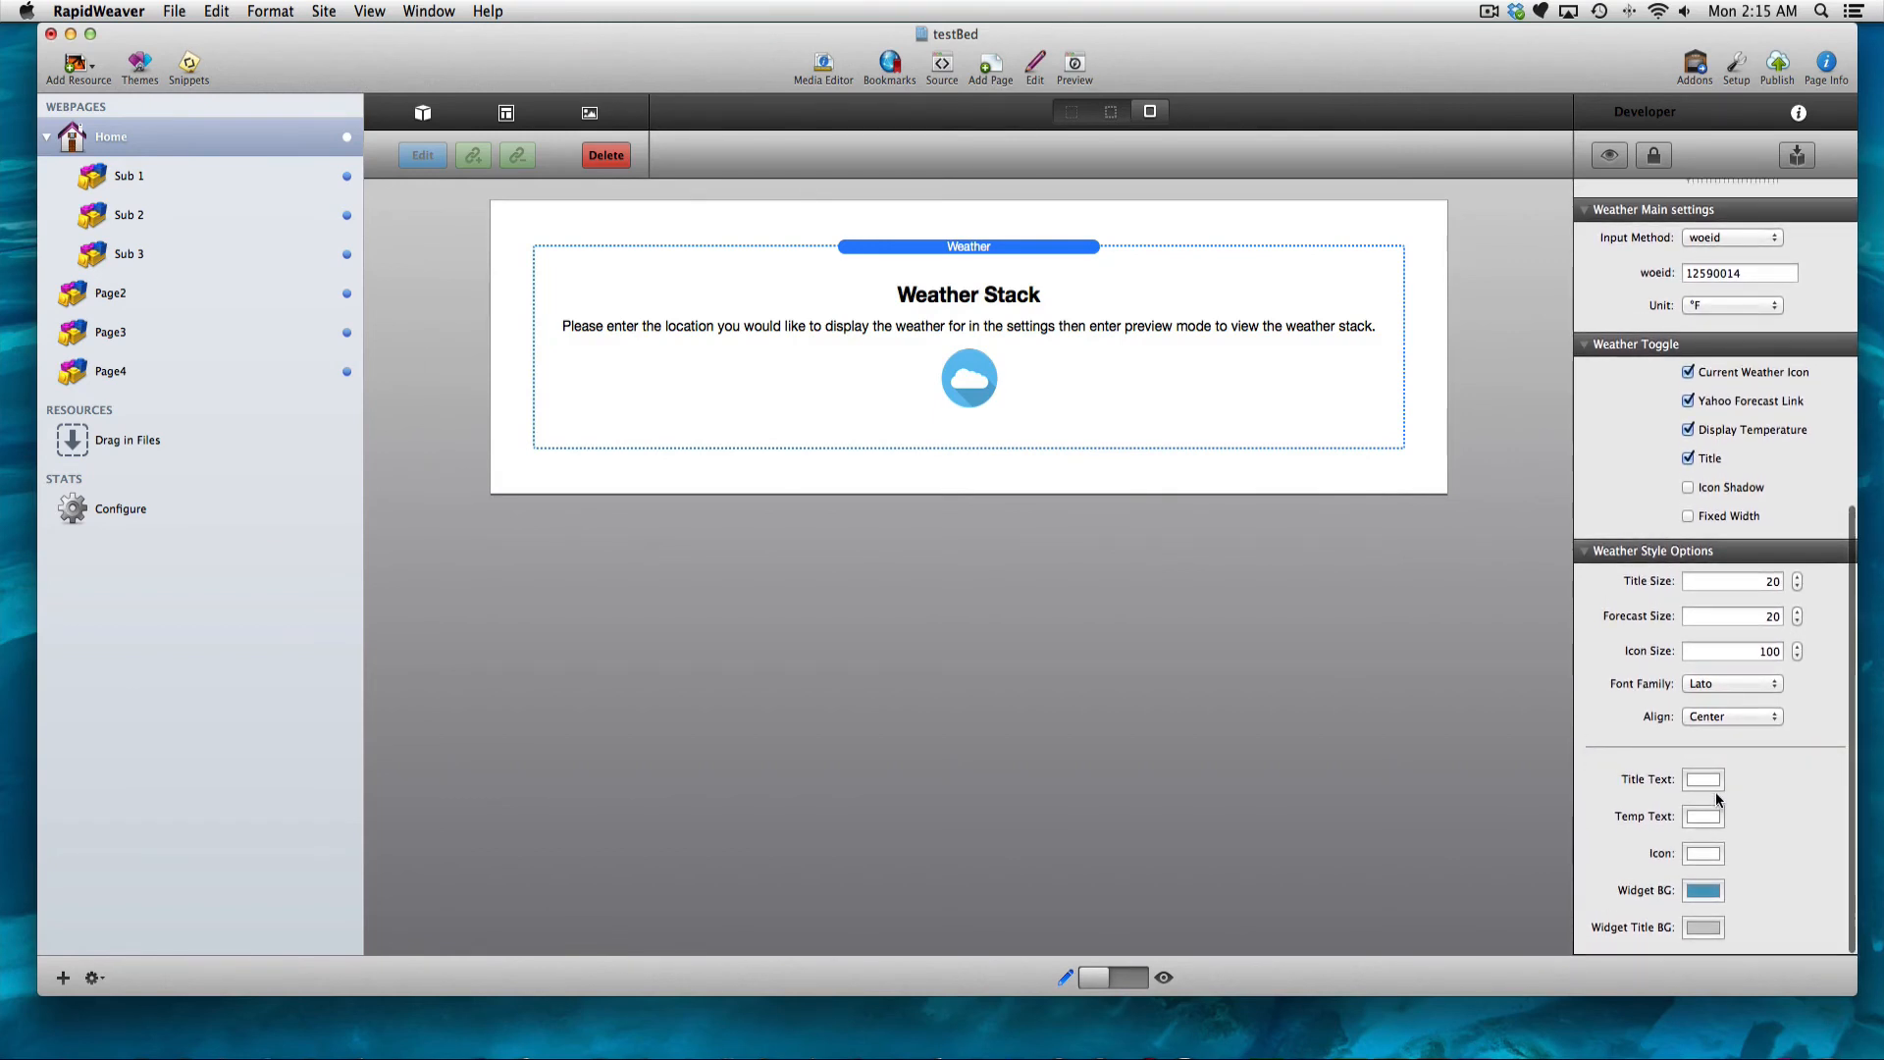
{"action": "left_click", "coordinate": [1708, 893]}
{"action": "left_click", "coordinate": [1363, 832]}
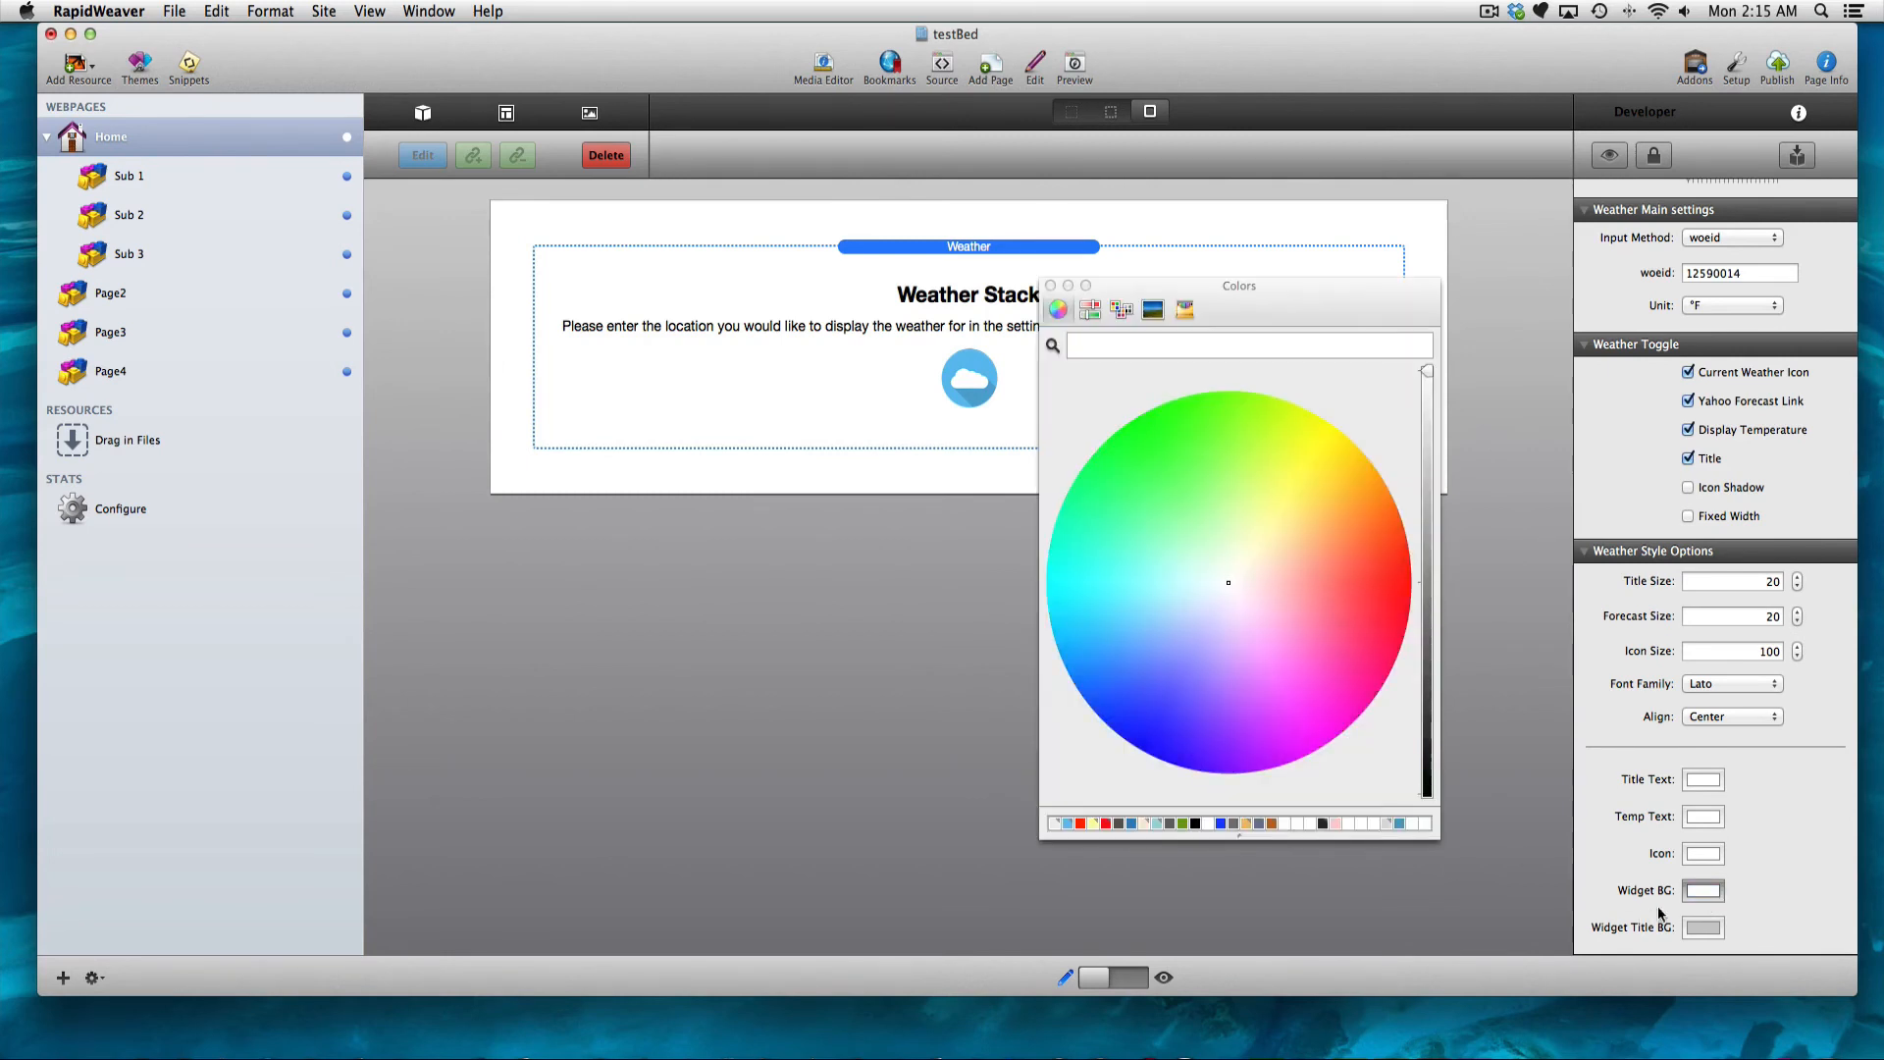
{"action": "left_click", "coordinate": [1703, 927]}
{"action": "left_click", "coordinate": [1387, 832]}
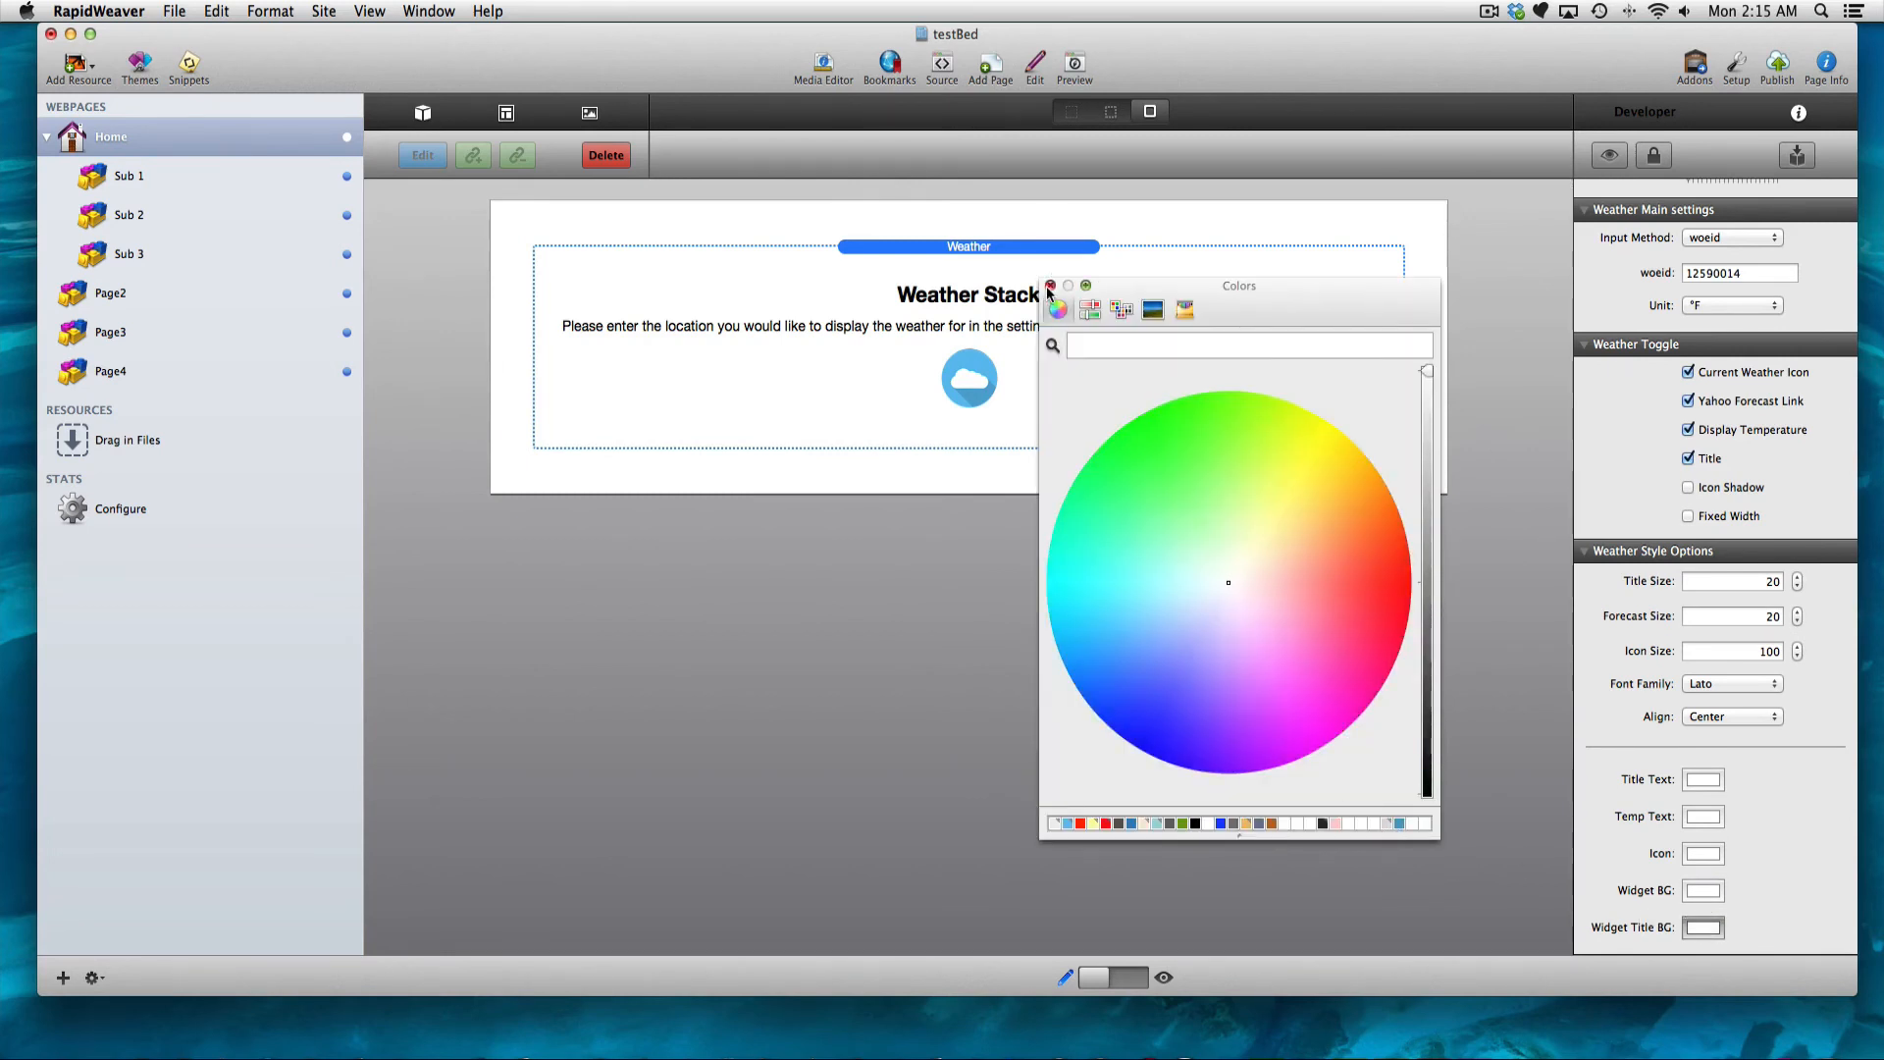
{"action": "left_click", "coordinate": [1050, 286]}
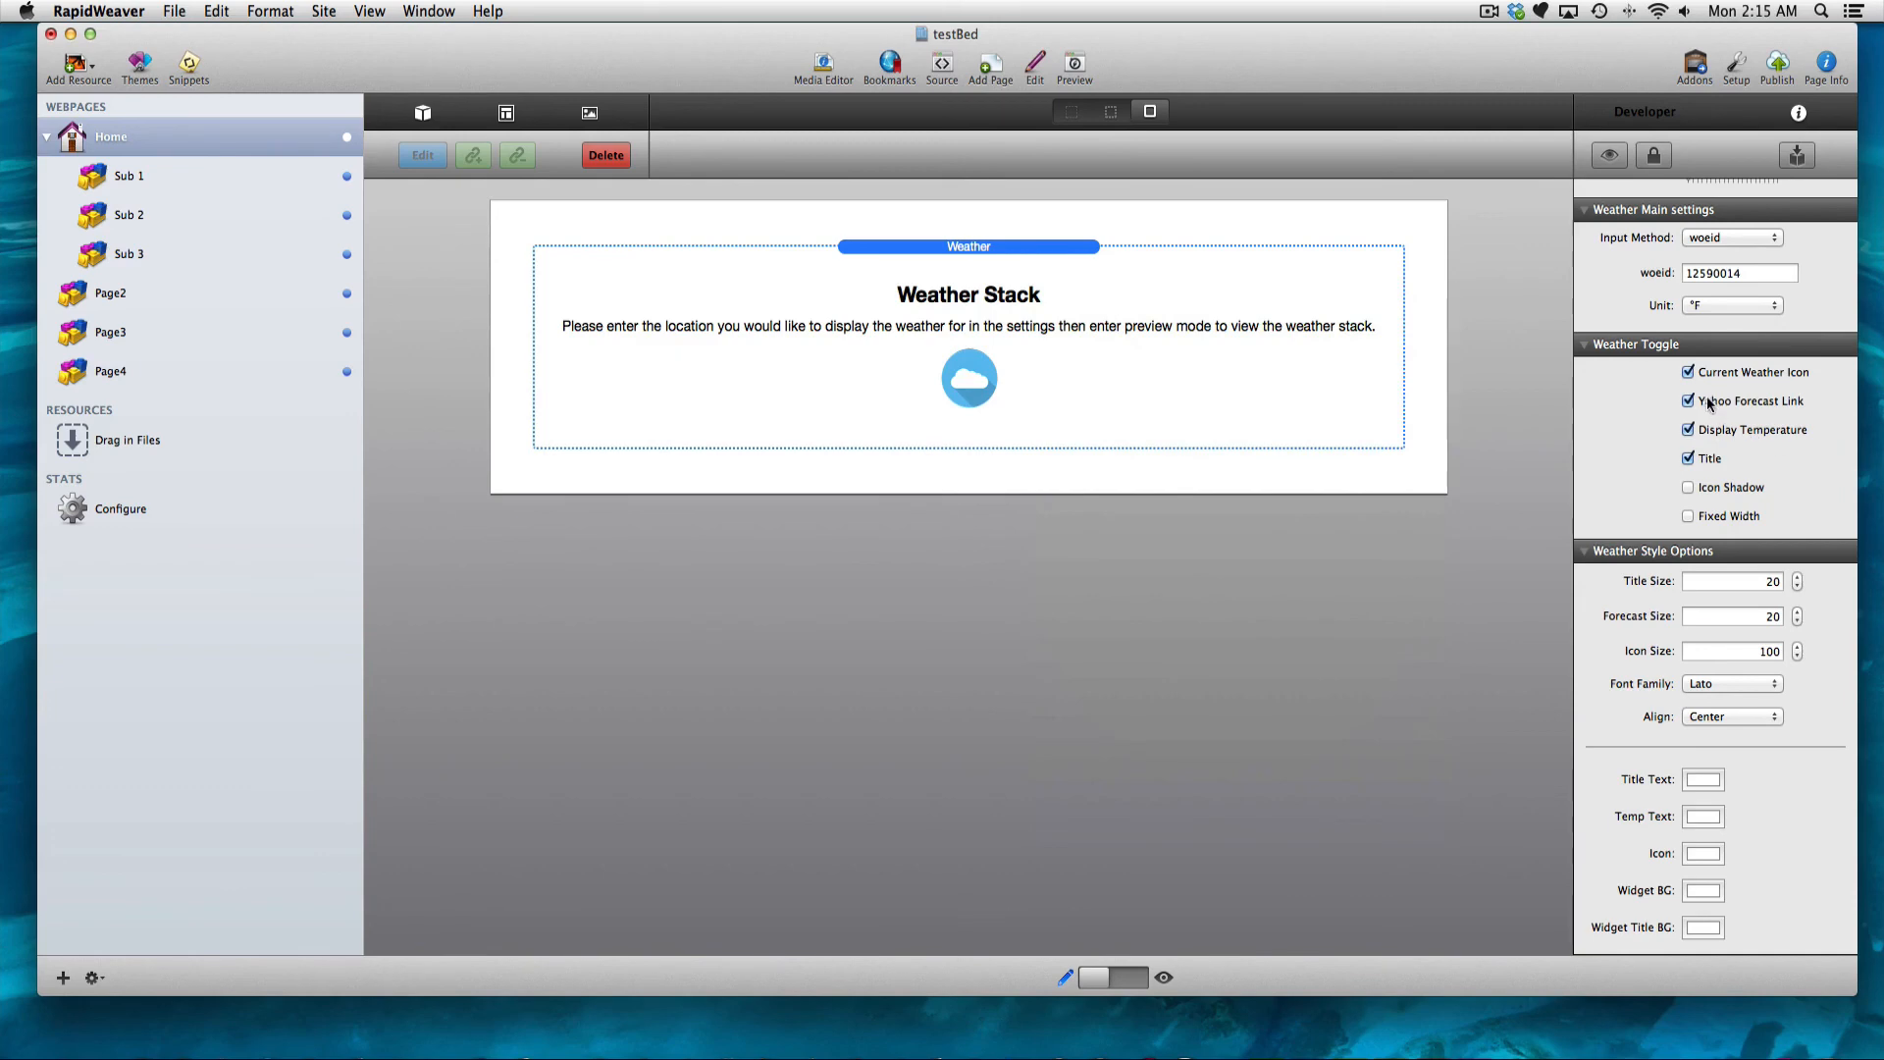
Turn off Title and turn on Icon Shadow, check the page in preview, and return to editing.
{"action": "left_click", "coordinate": [1688, 457]}
{"action": "left_click", "coordinate": [1688, 488]}
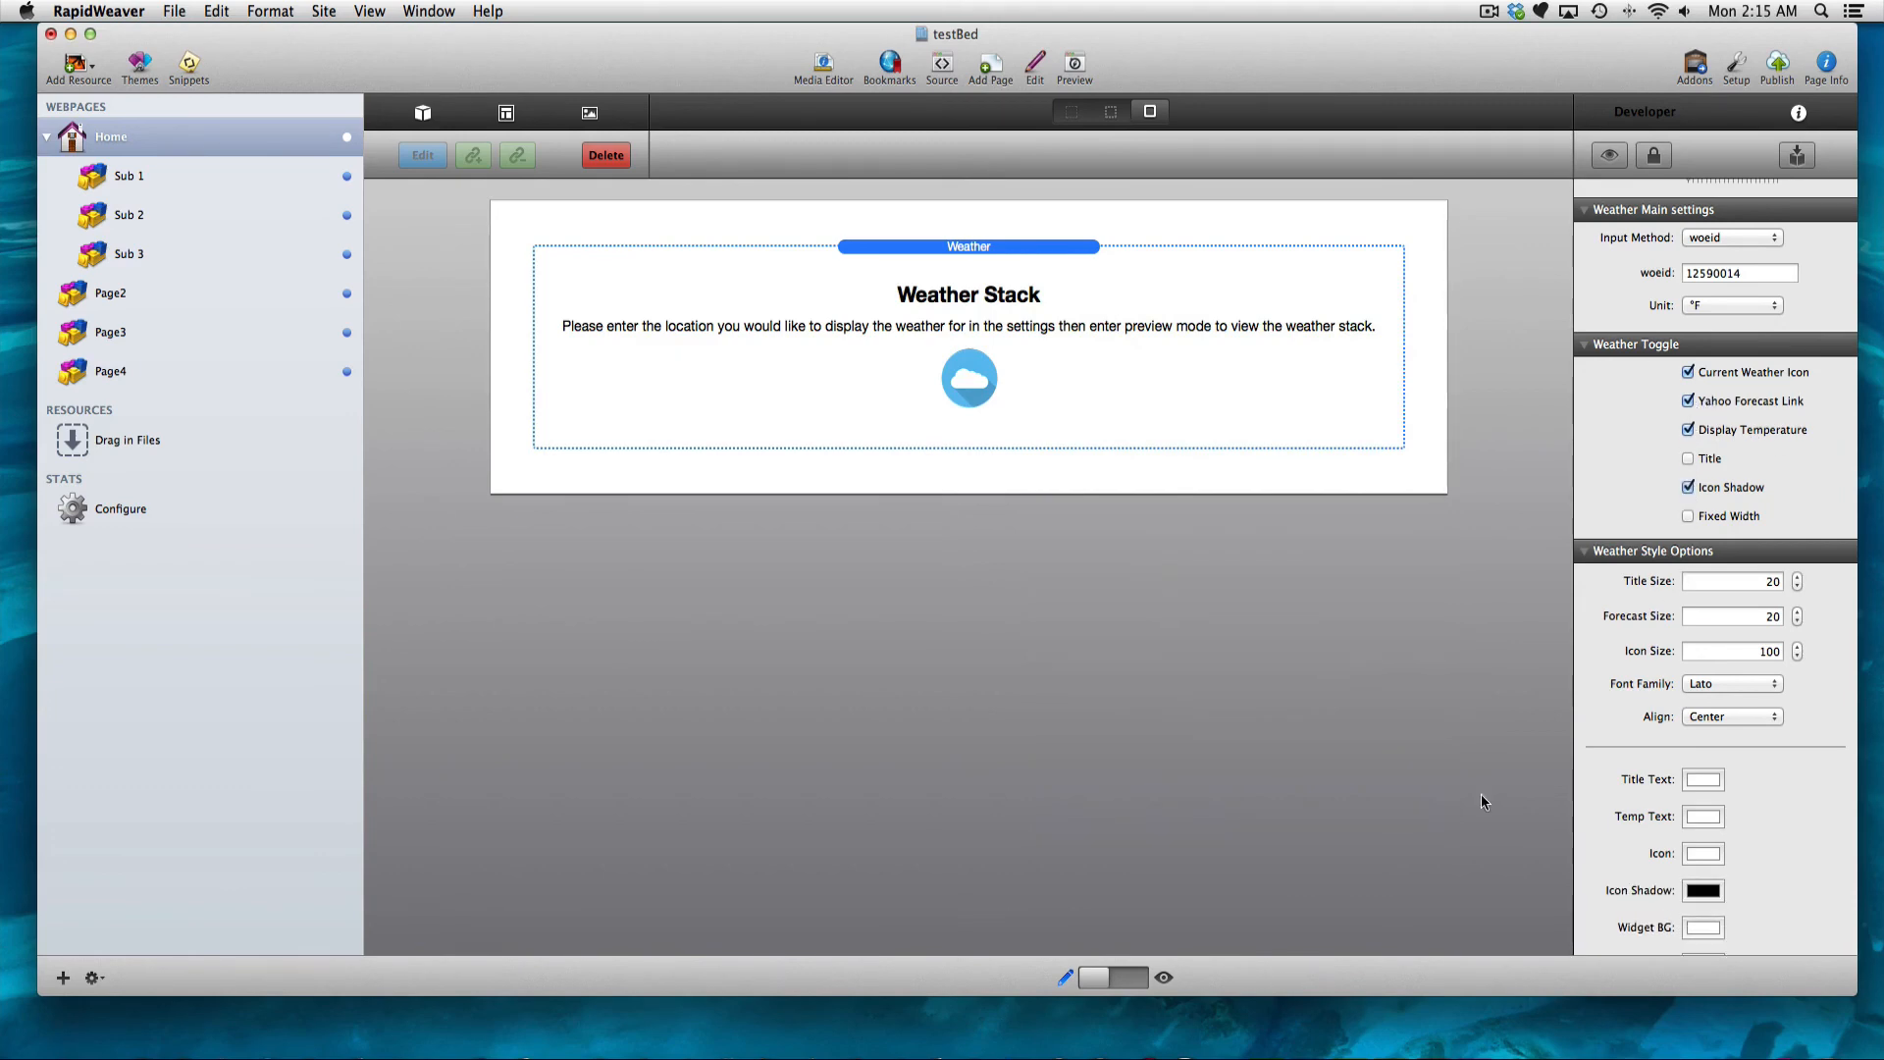
{"action": "left_click", "coordinate": [1106, 979]}
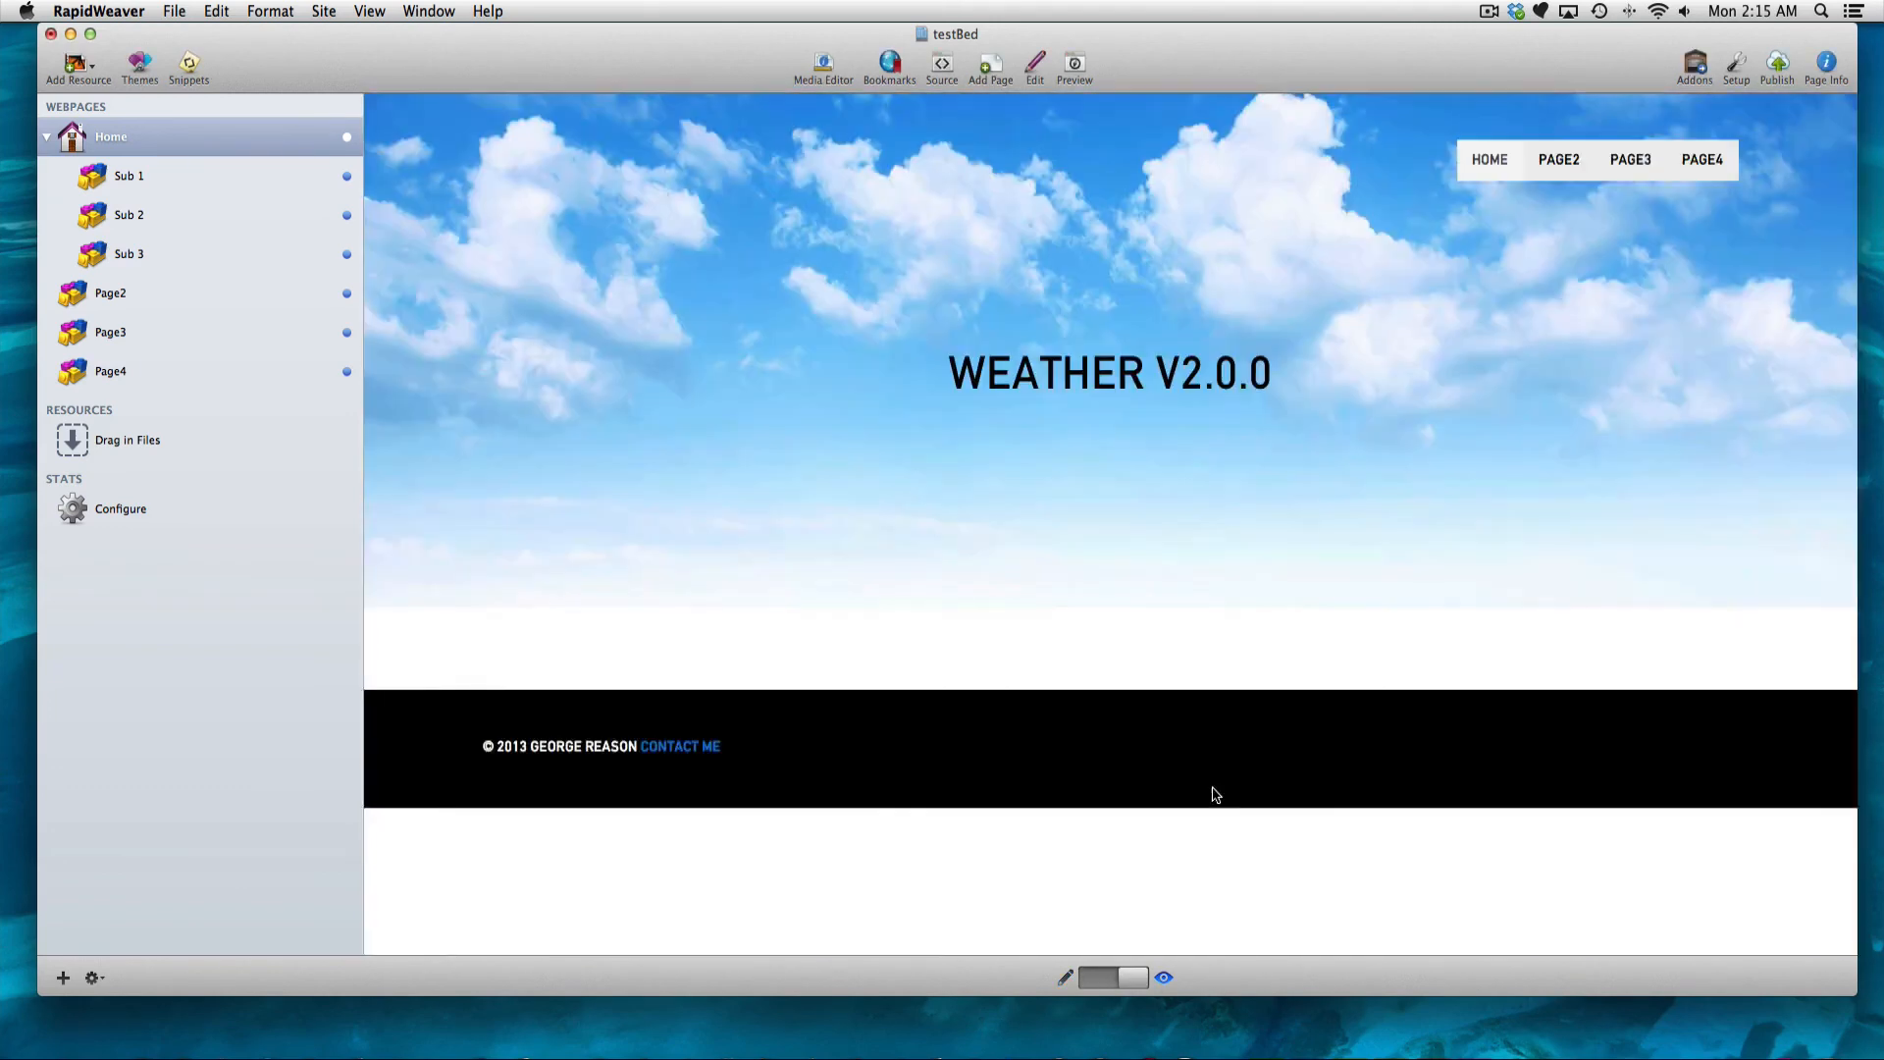
{"action": "left_click", "coordinate": [1136, 977]}
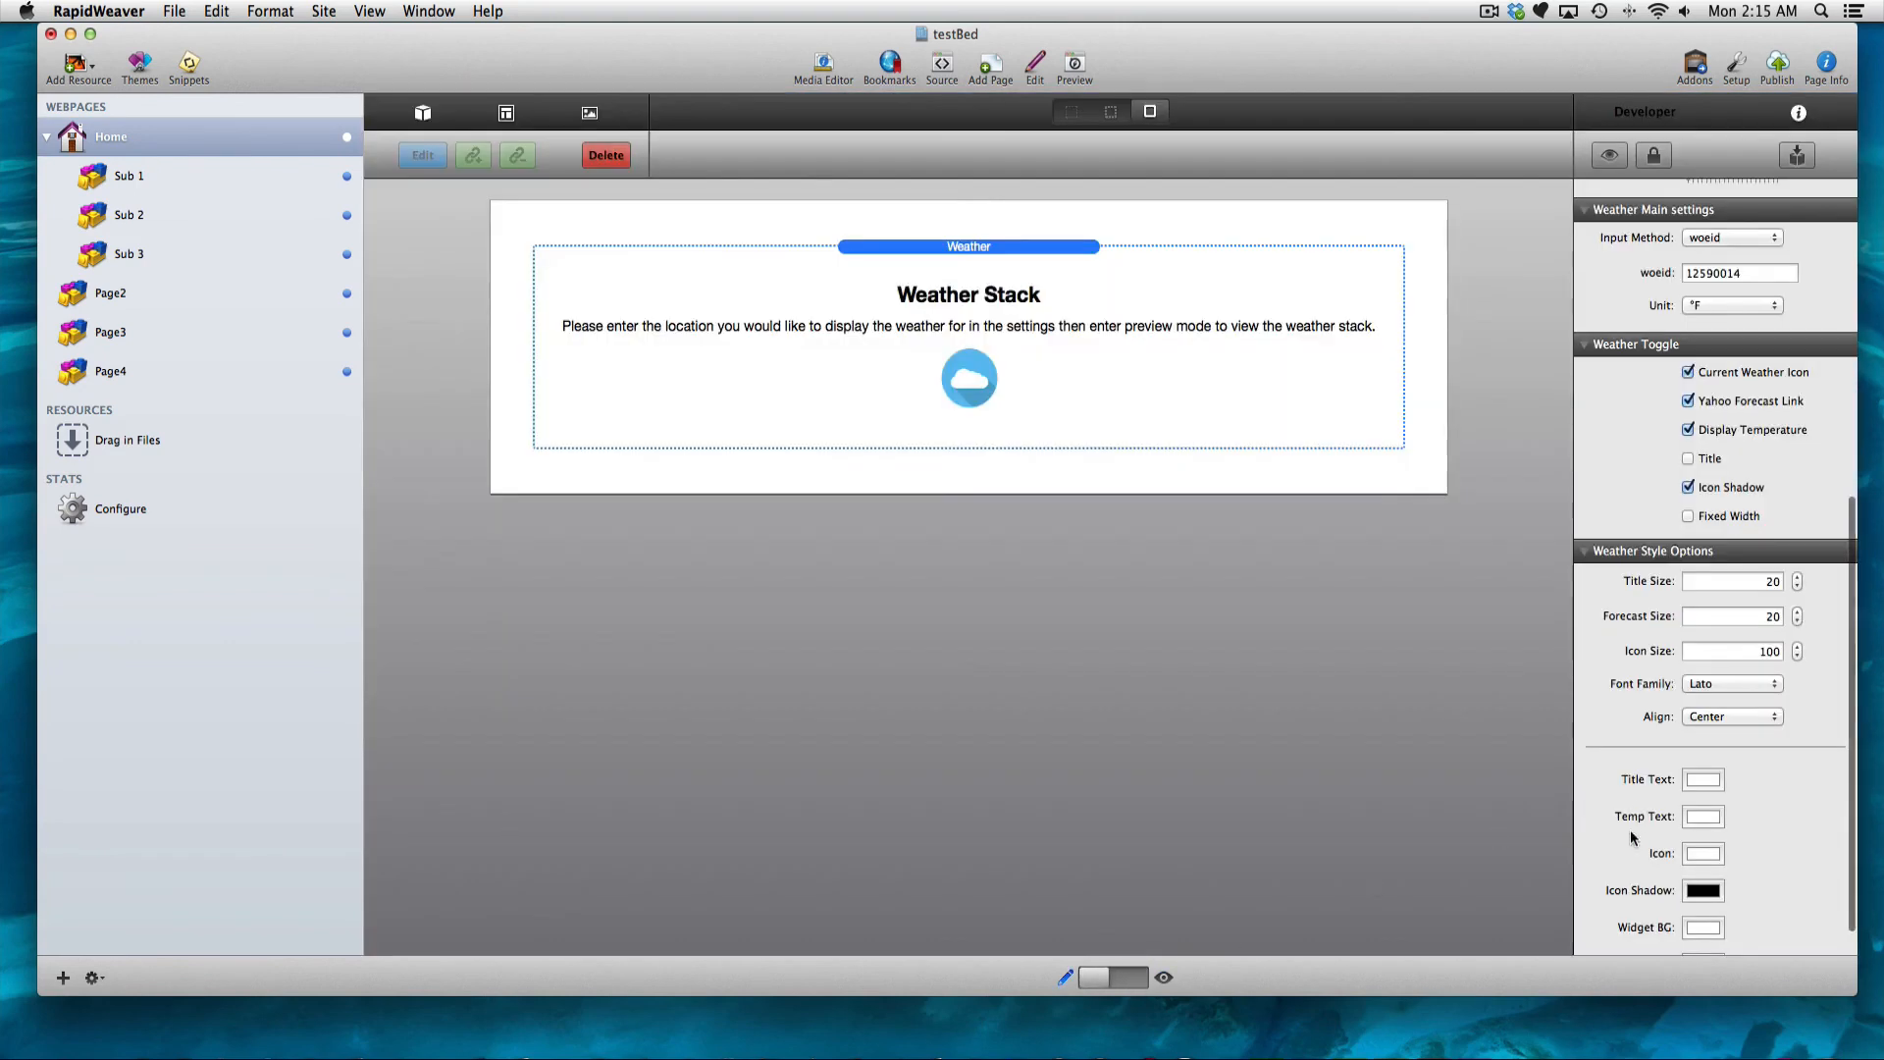
Set the Temp Text colour to dark grey, preview the weather widget, and return to editing.
{"action": "scroll", "coordinate": [1696, 791], "scroll_direction": "down", "scroll_amount": 1}
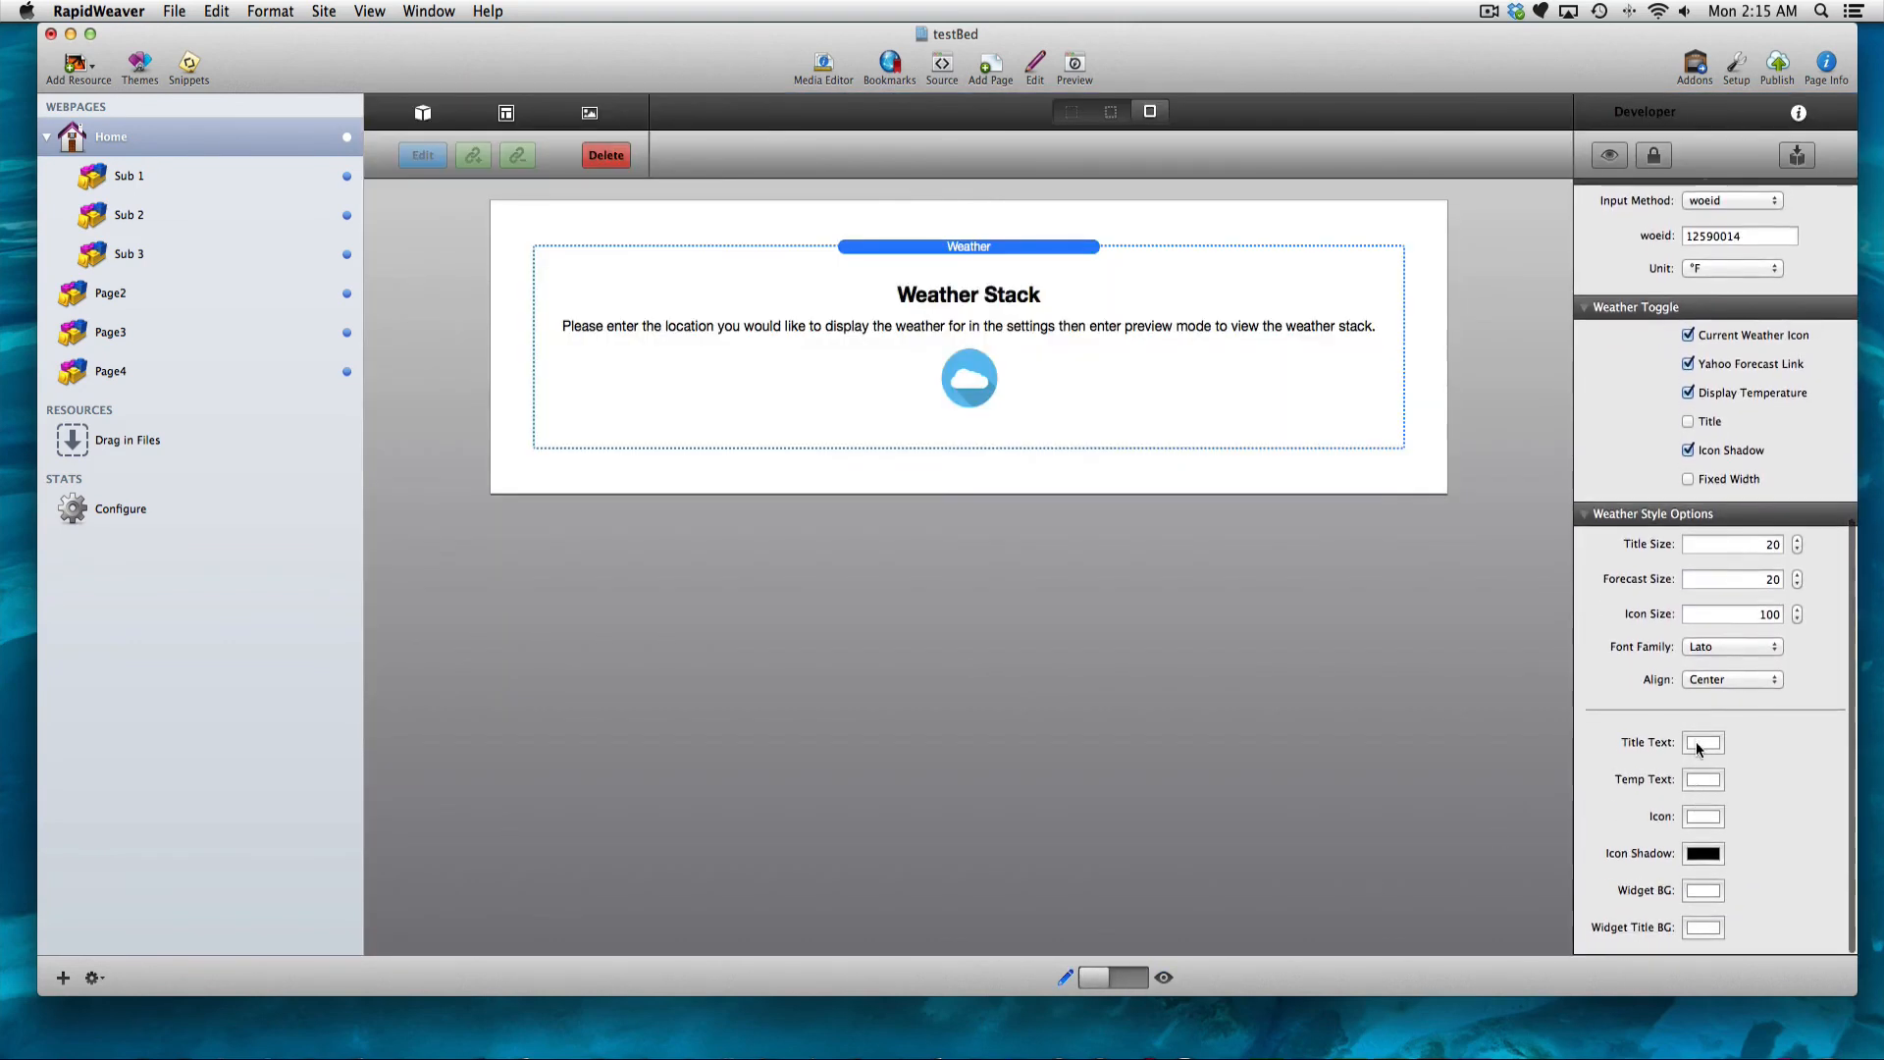
{"action": "left_click", "coordinate": [1699, 779]}
{"action": "left_click", "coordinate": [1322, 824]}
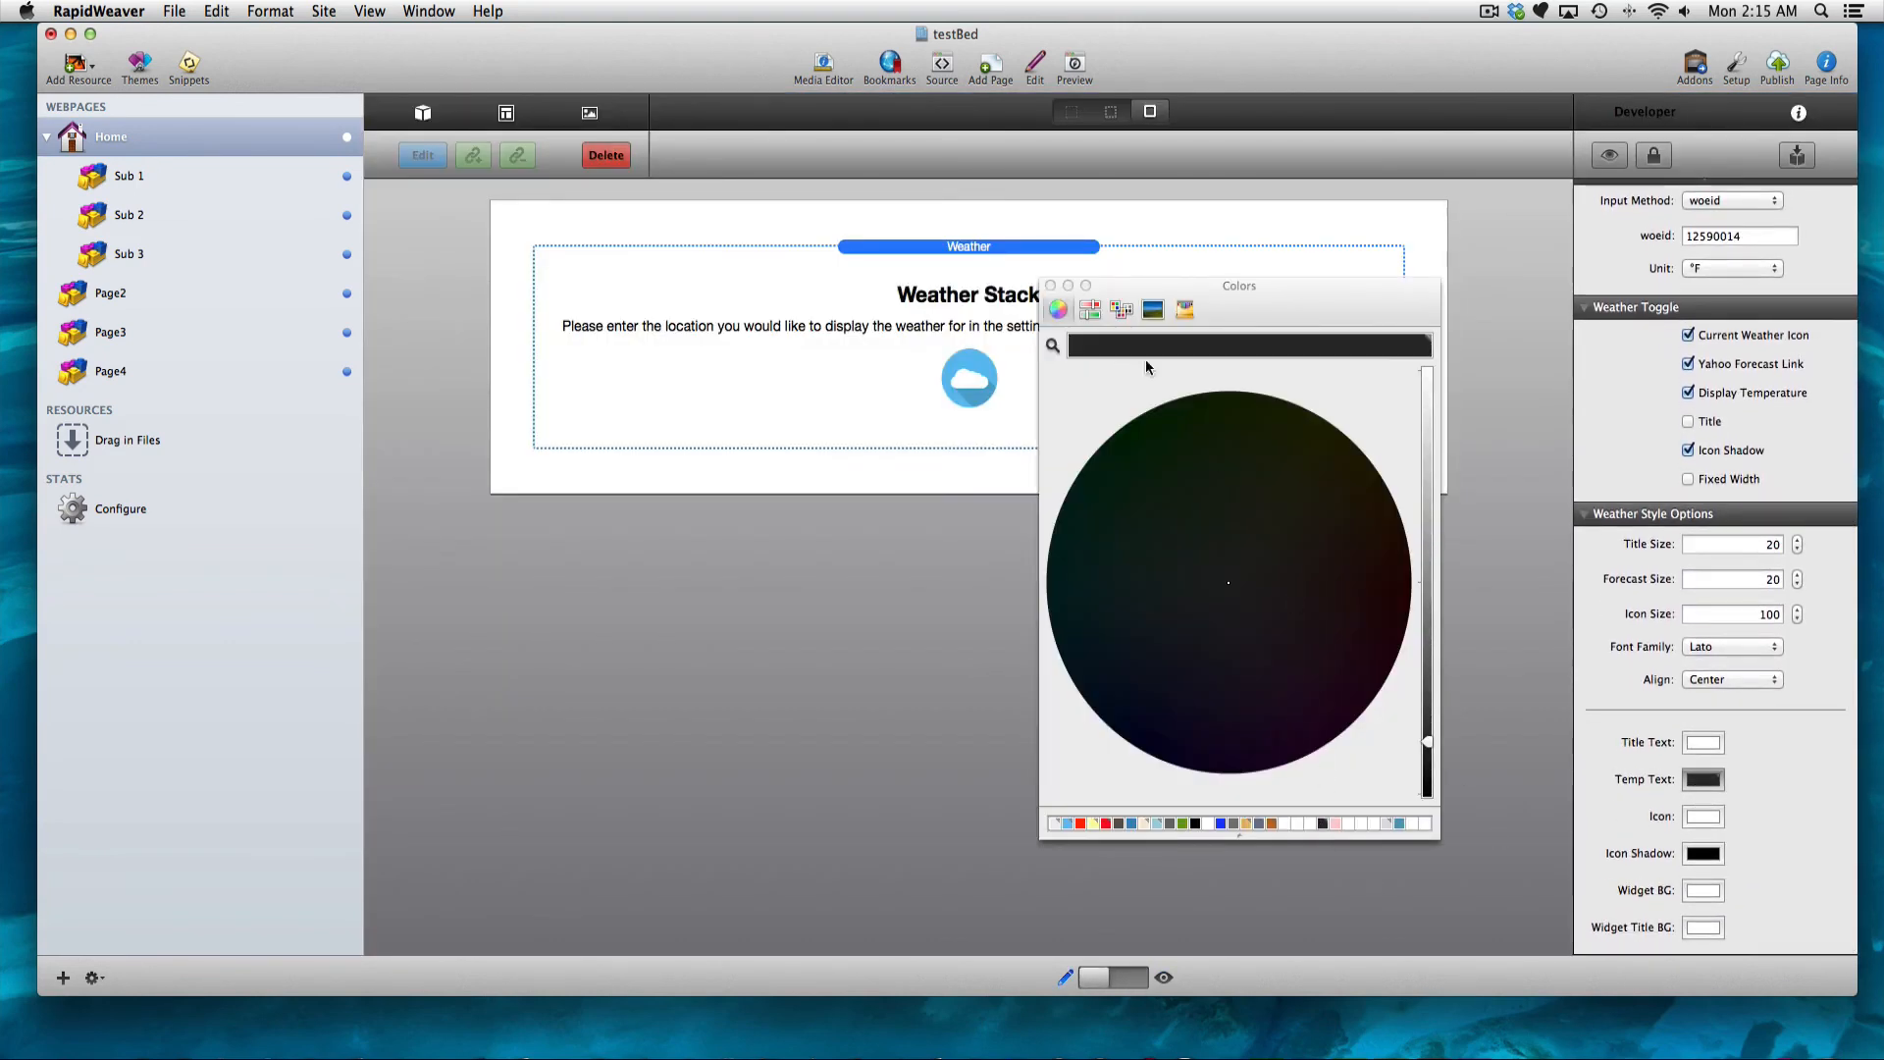
{"action": "left_click", "coordinate": [1114, 978]}
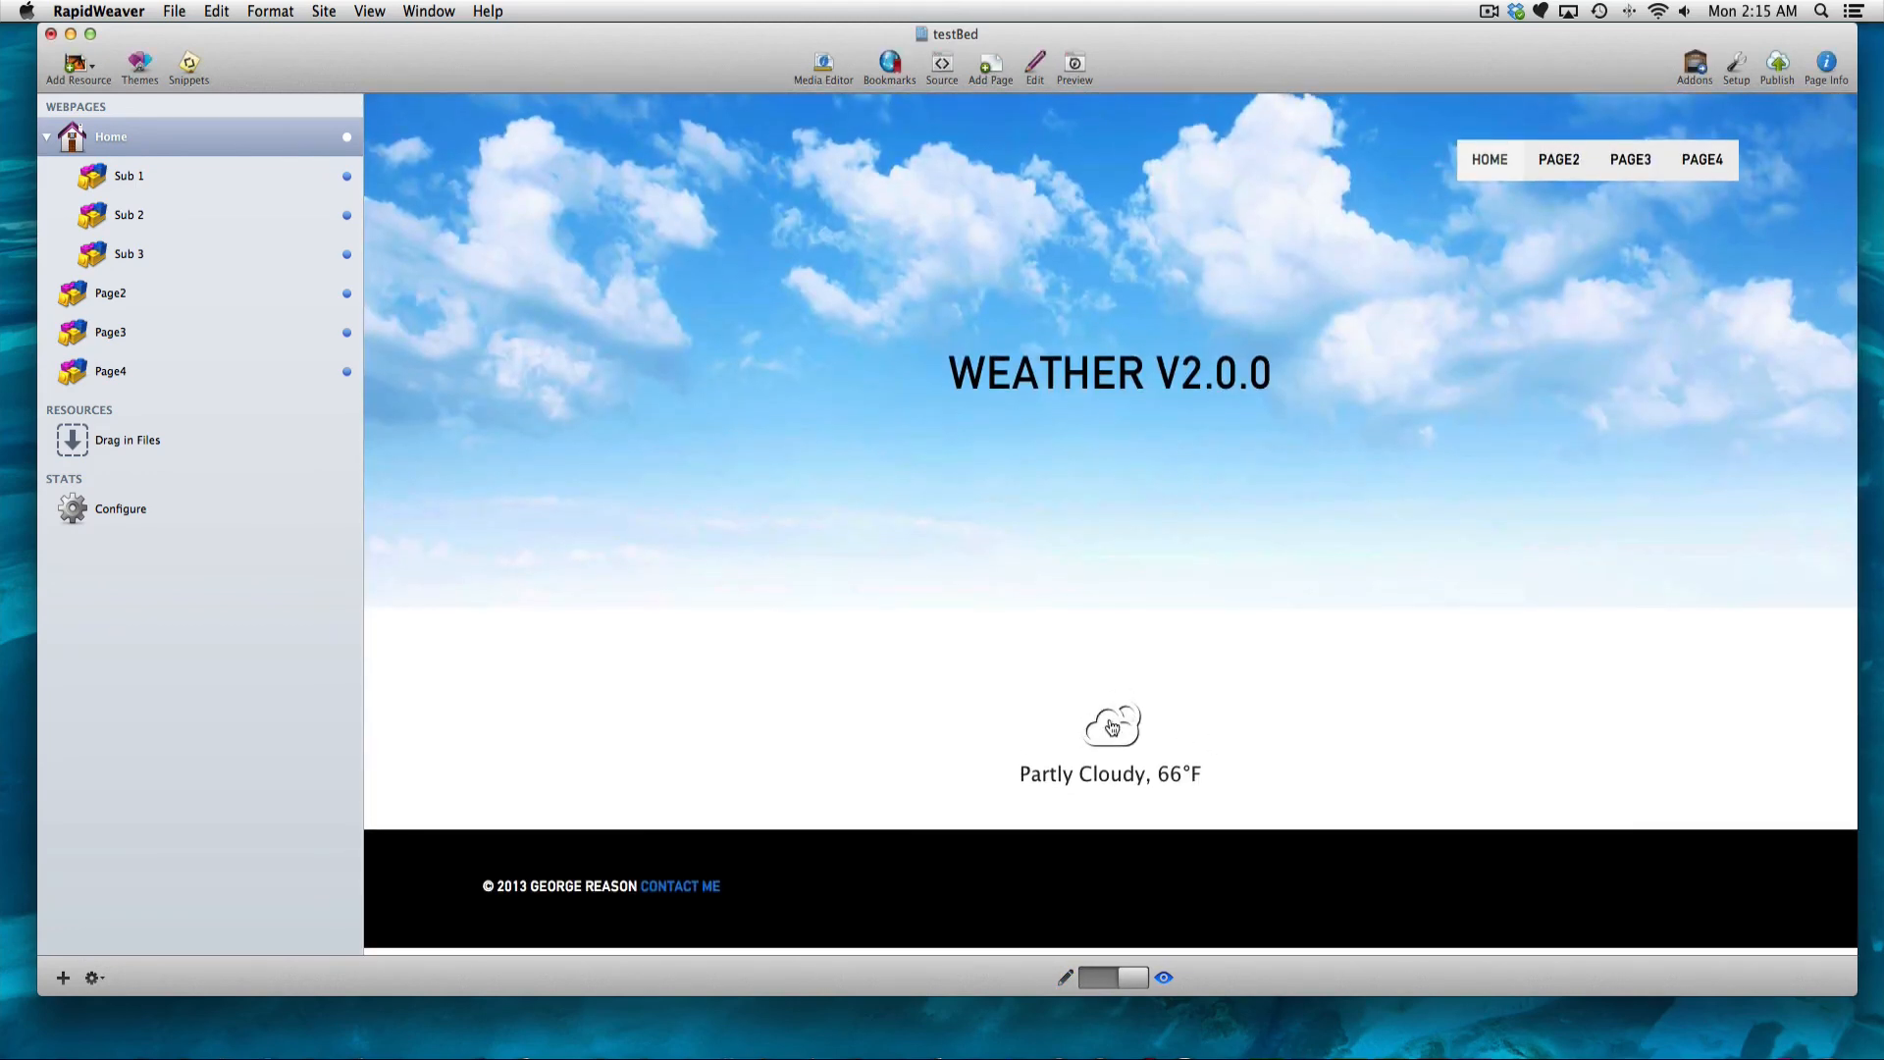
{"action": "left_click", "coordinate": [1119, 978]}
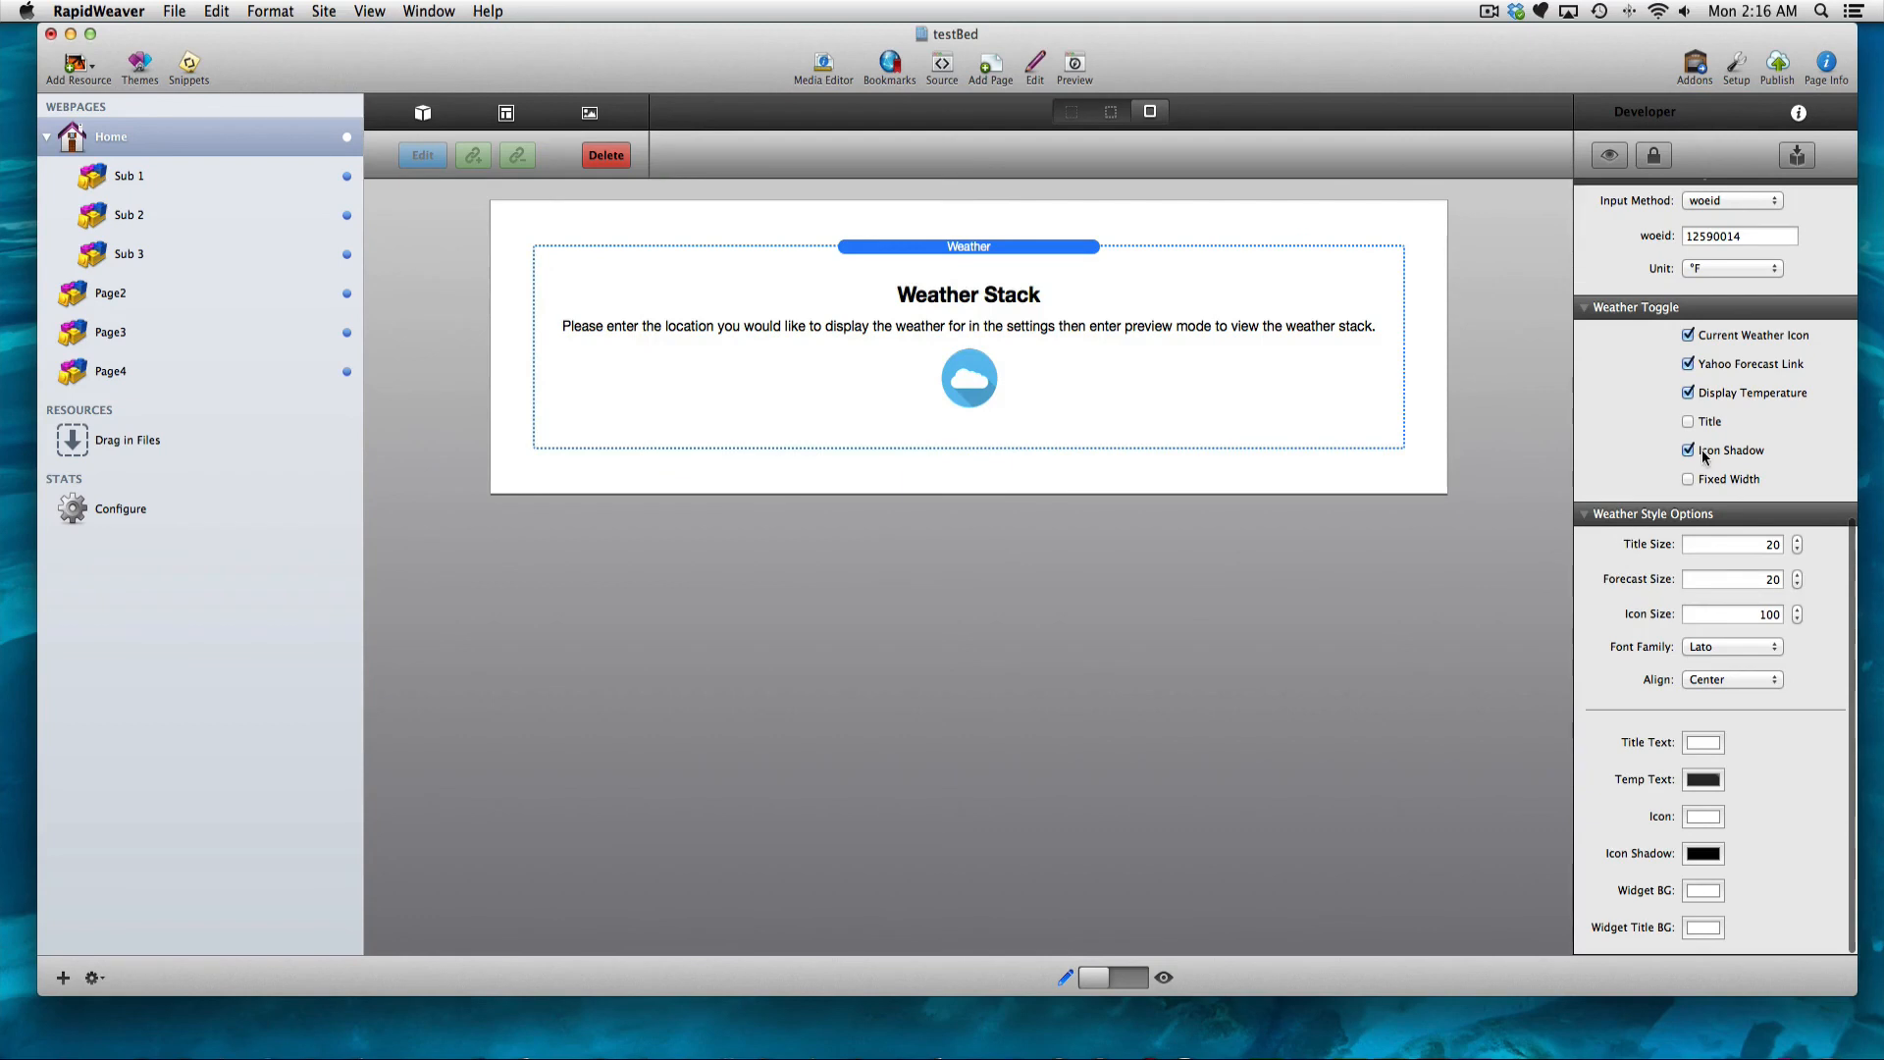
Turn off Icon Shadow, set the Icon colour to the same dark grey, and preview the weather widget.
{"action": "left_click", "coordinate": [1688, 449]}
{"action": "scroll", "coordinate": [1688, 451], "scroll_direction": "up", "scroll_amount": 1}
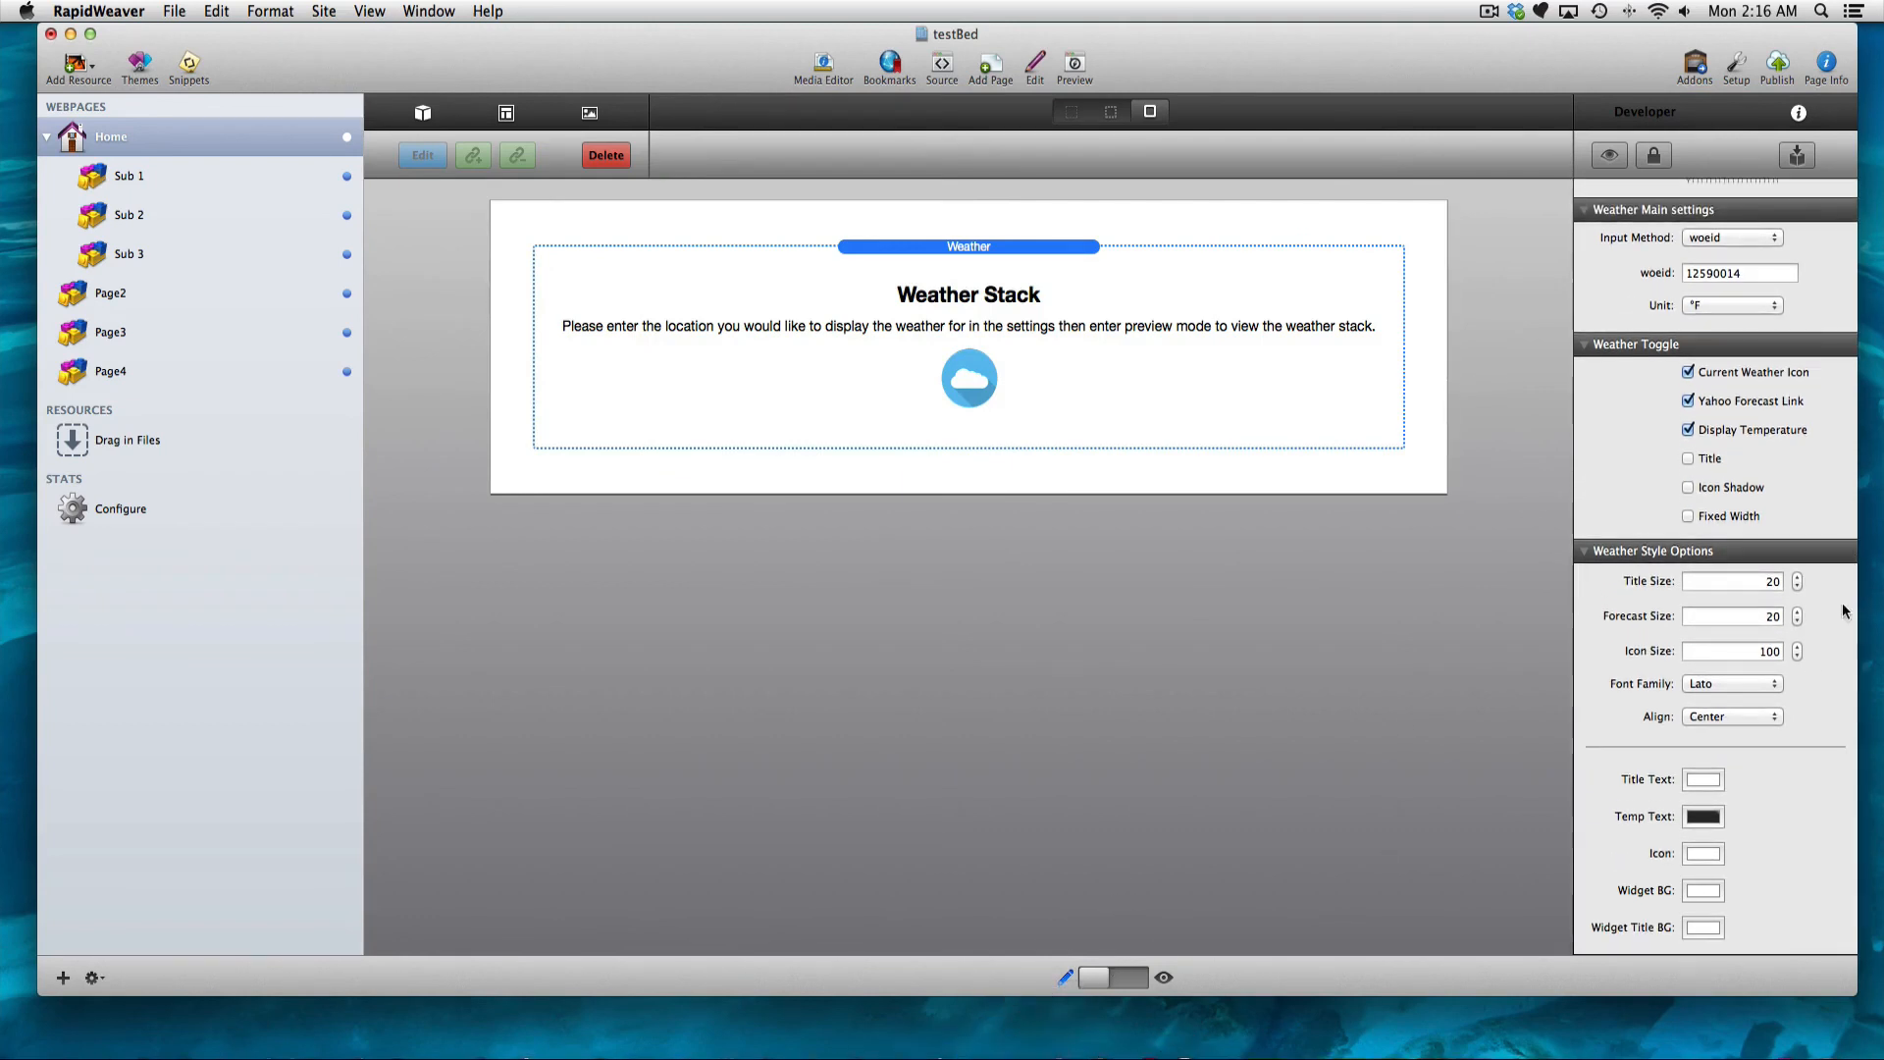
{"action": "left_click", "coordinate": [1699, 854]}
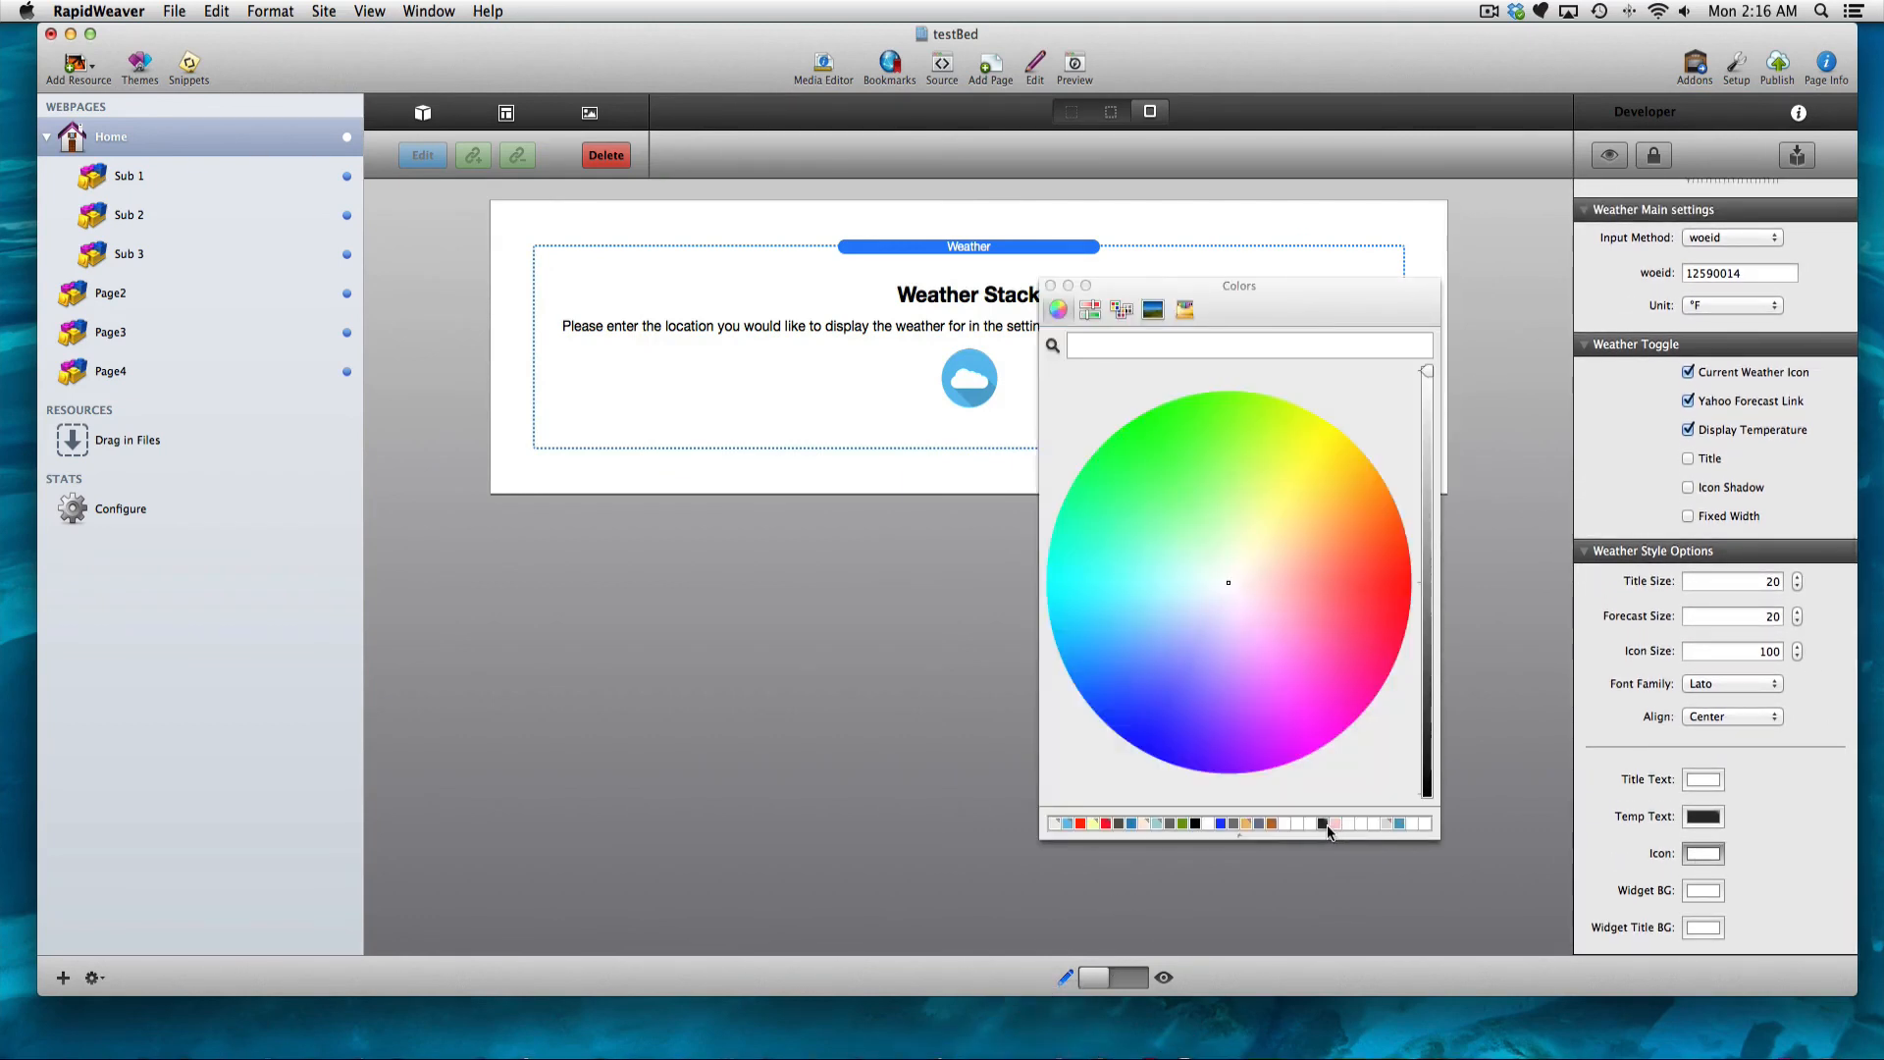
{"action": "left_click", "coordinate": [1322, 822]}
{"action": "left_click", "coordinate": [1119, 978]}
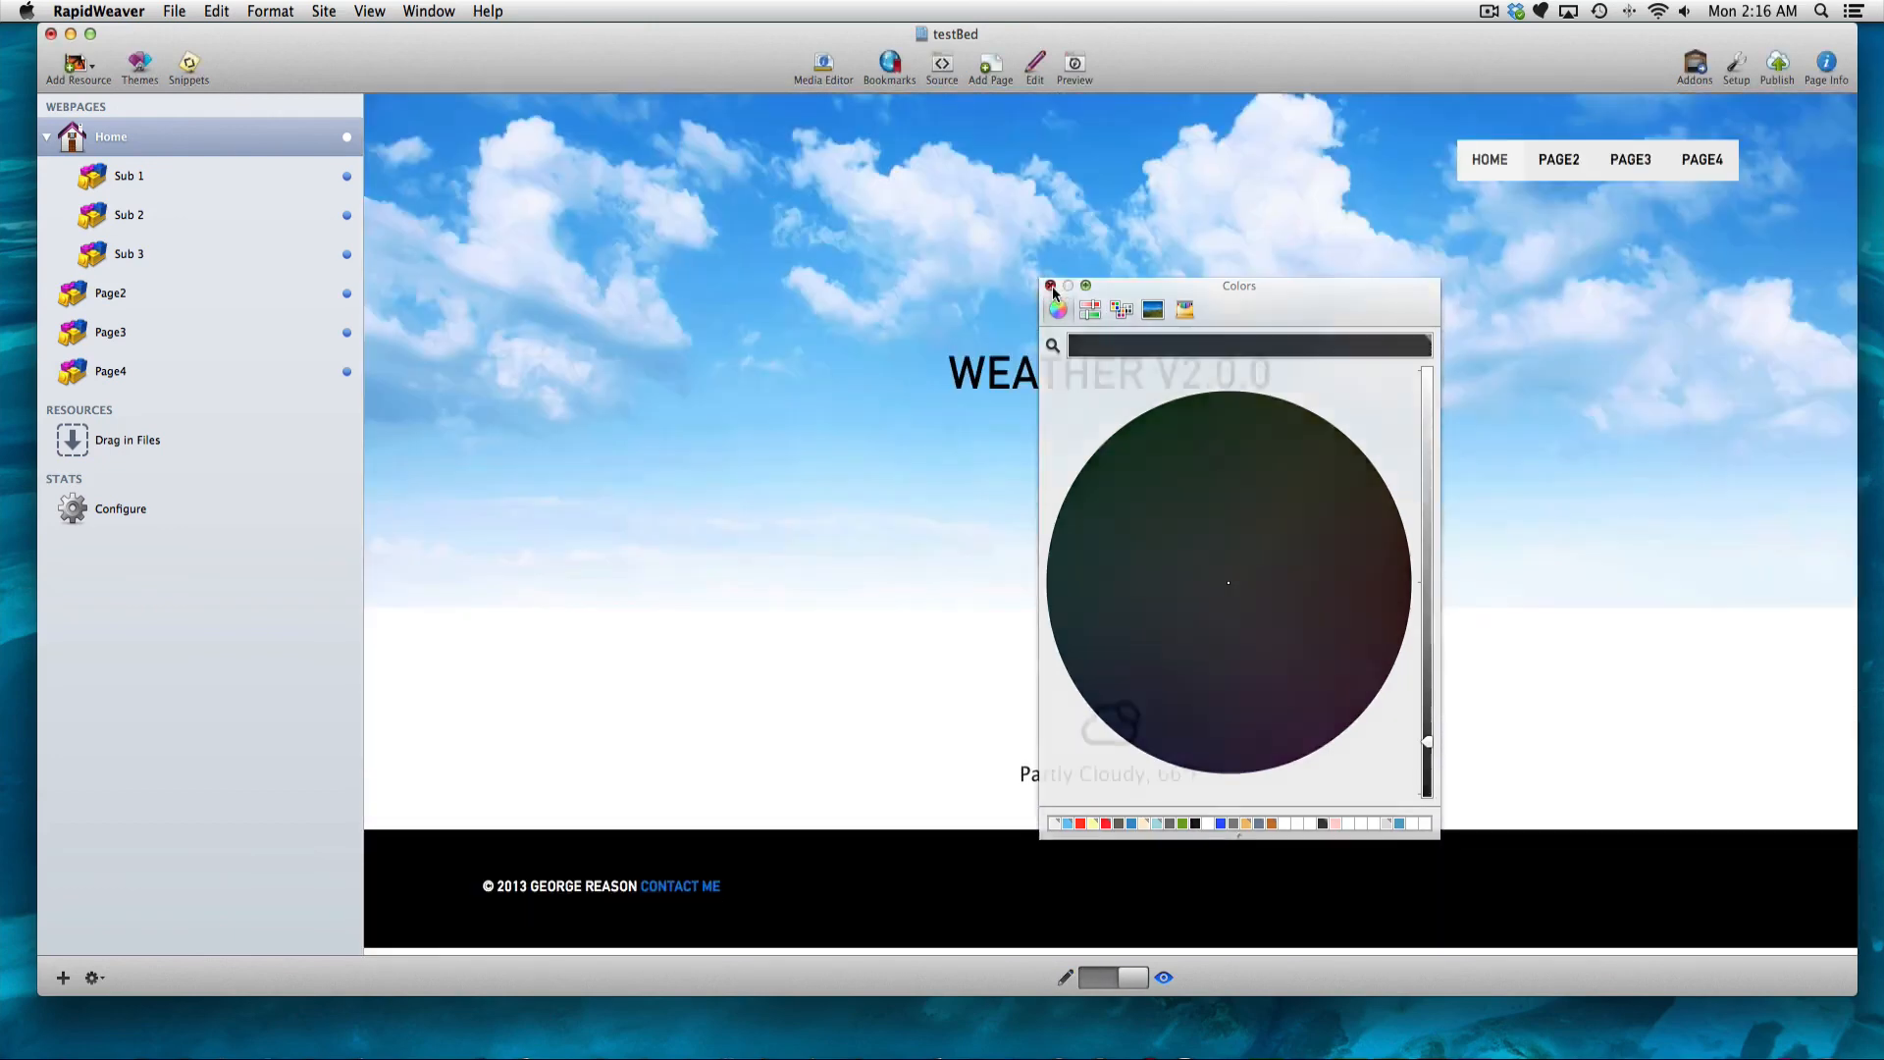
{"action": "left_click", "coordinate": [1052, 285]}
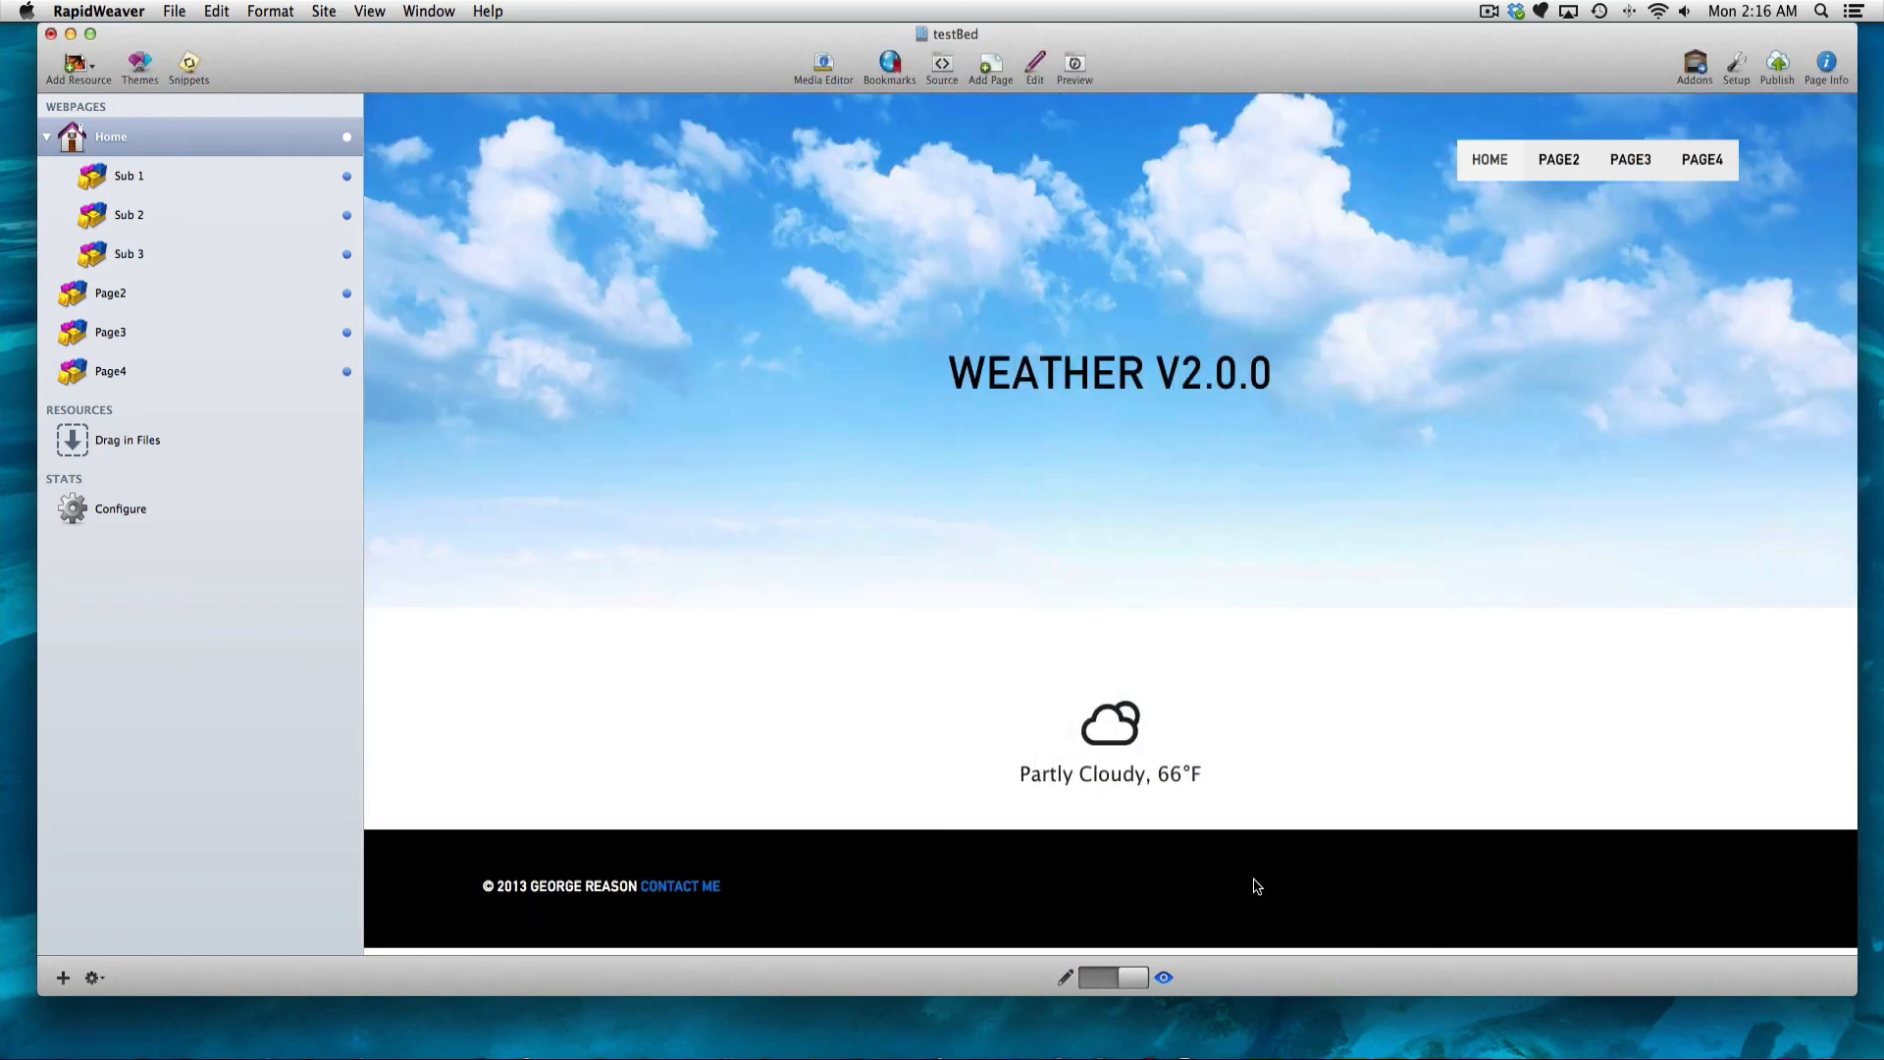